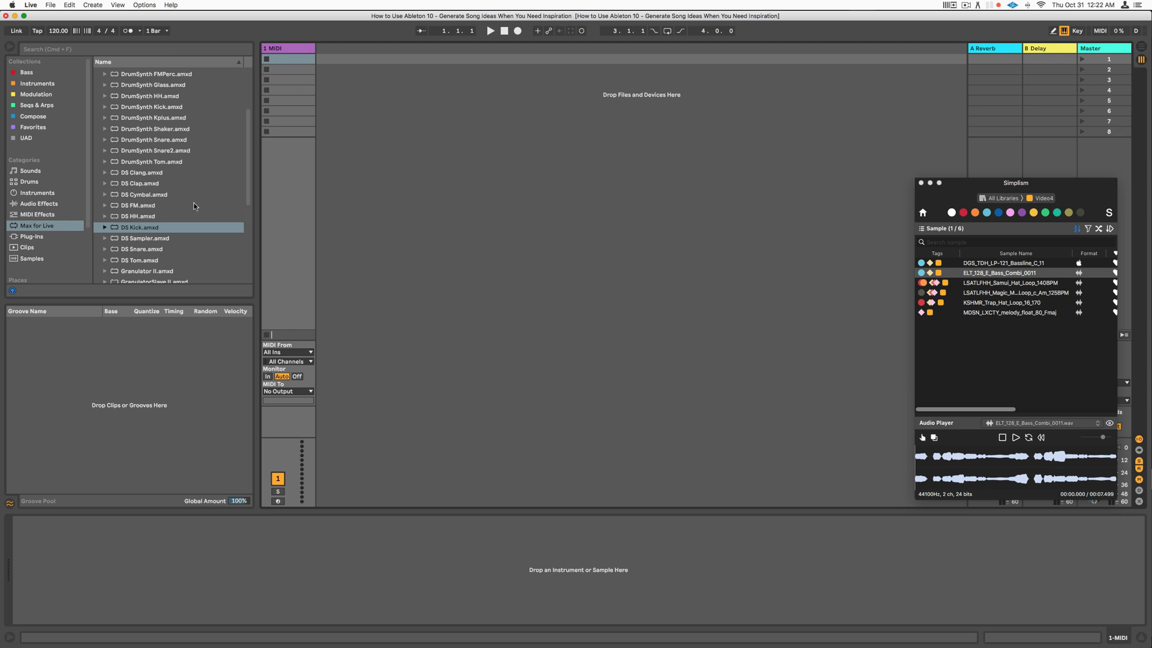
# Load the Rozzer Advanced Step Sequencer v2.0 Max MIDI effect onto the MIDI track
pyautogui.scroll(-5, 165, 224)
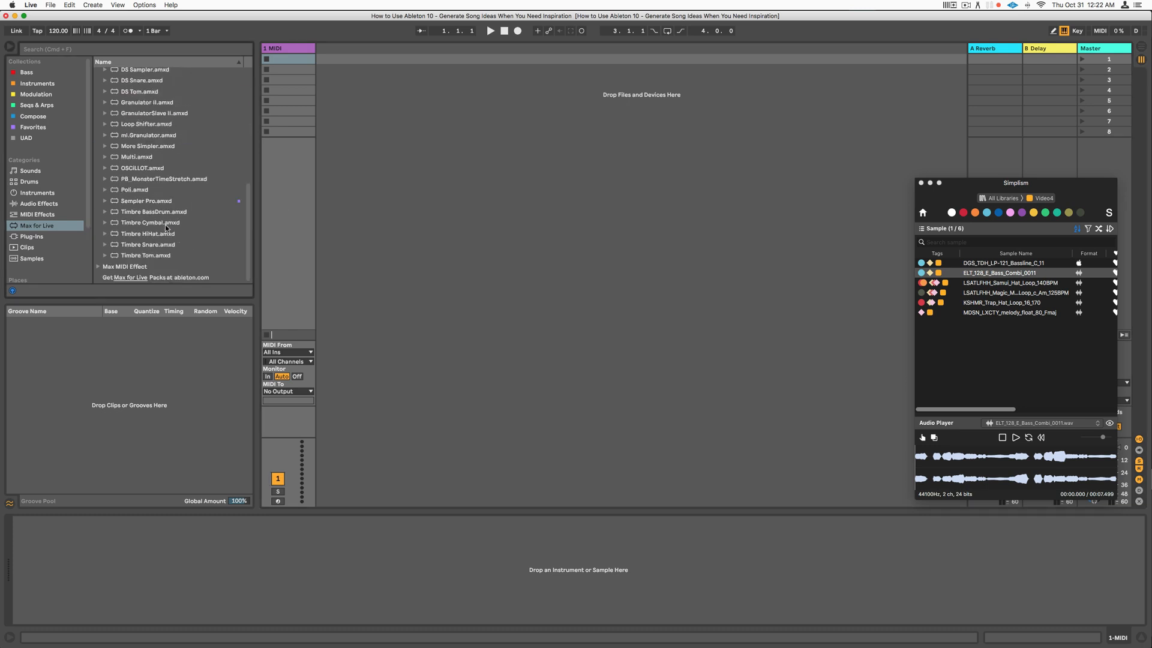
pyautogui.click(96, 269)
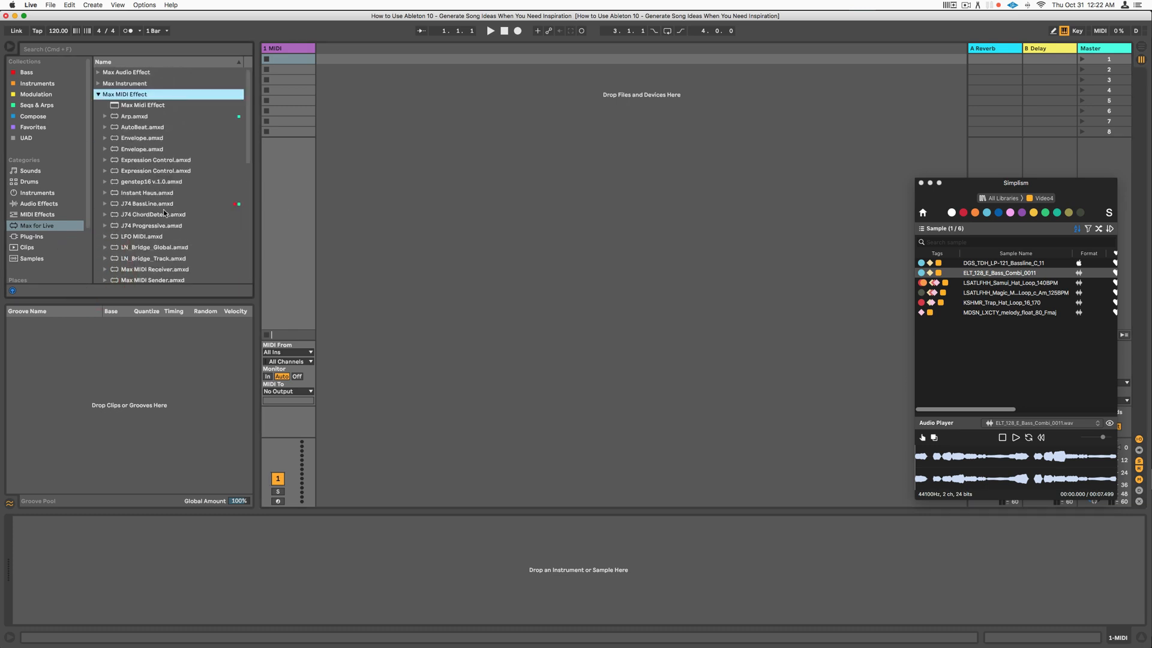
pyautogui.scroll(-5, 164, 209)
pyautogui.scroll(-4, 163, 210)
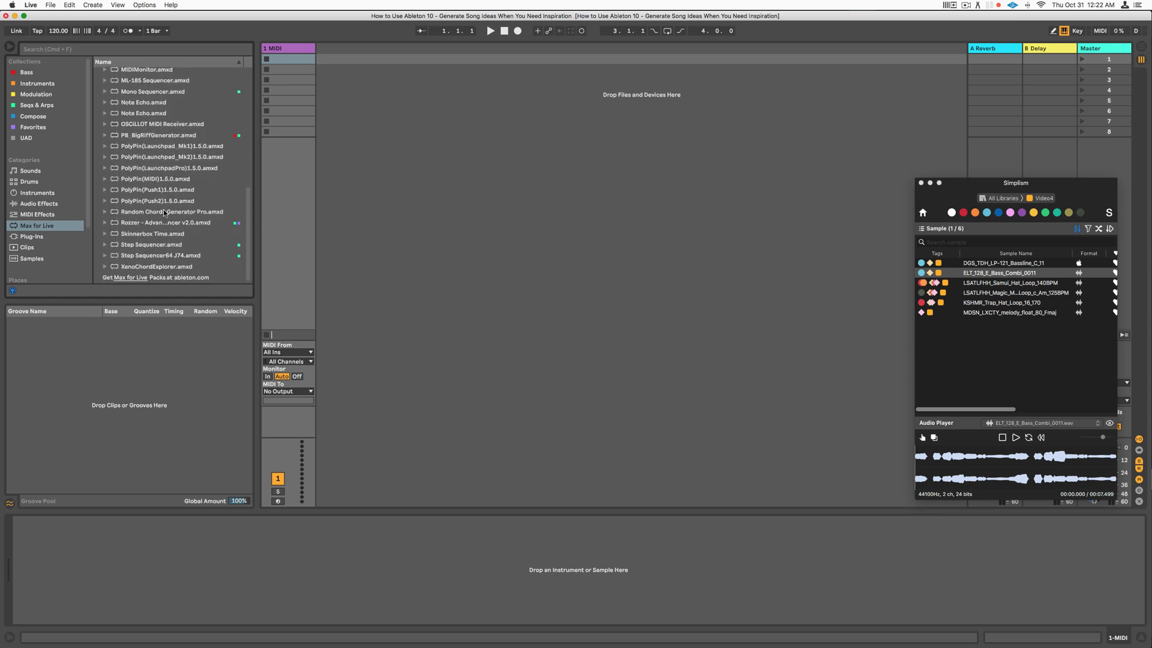
pyautogui.scroll(2, 163, 210)
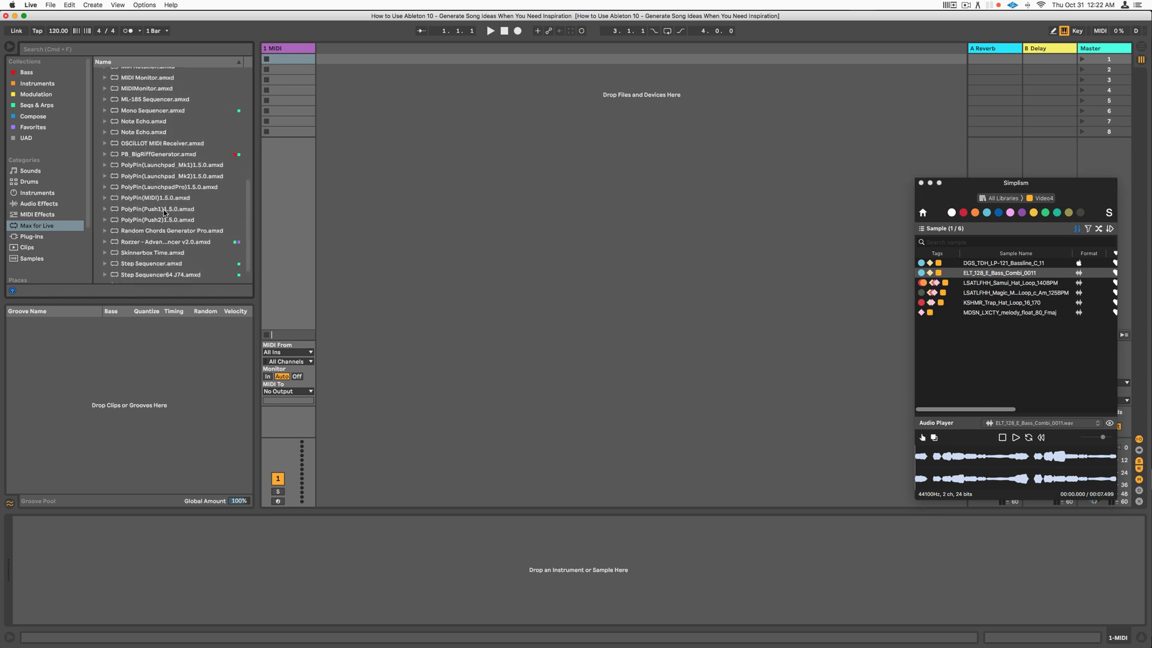
pyautogui.scroll(-2, 163, 210)
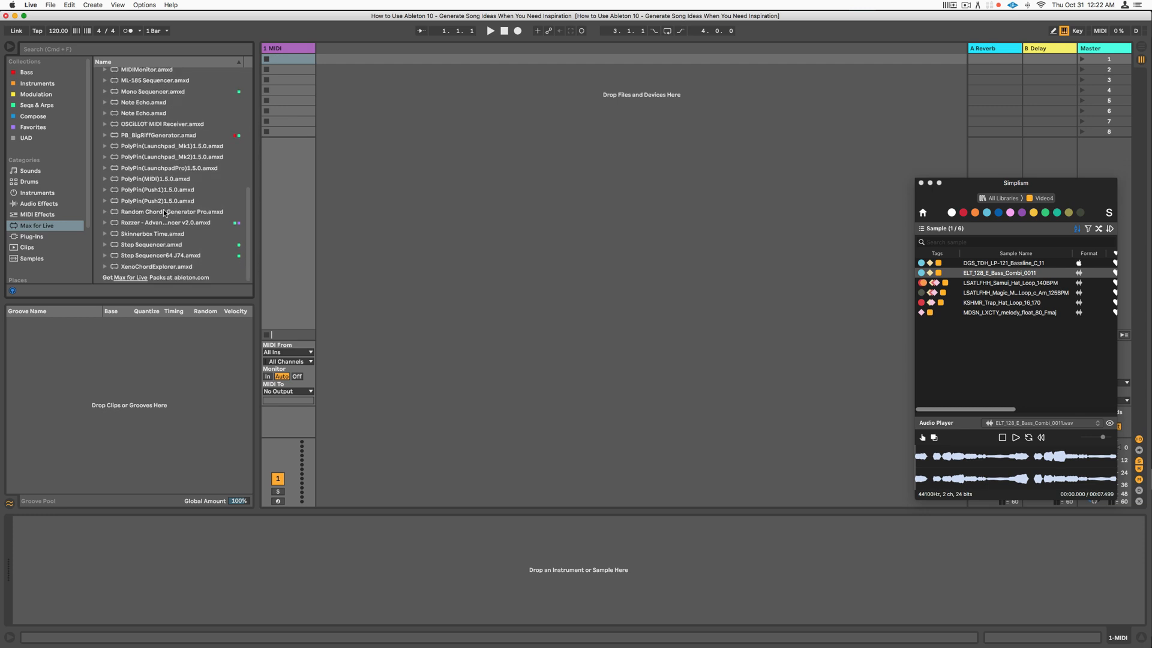
pyautogui.click(149, 222)
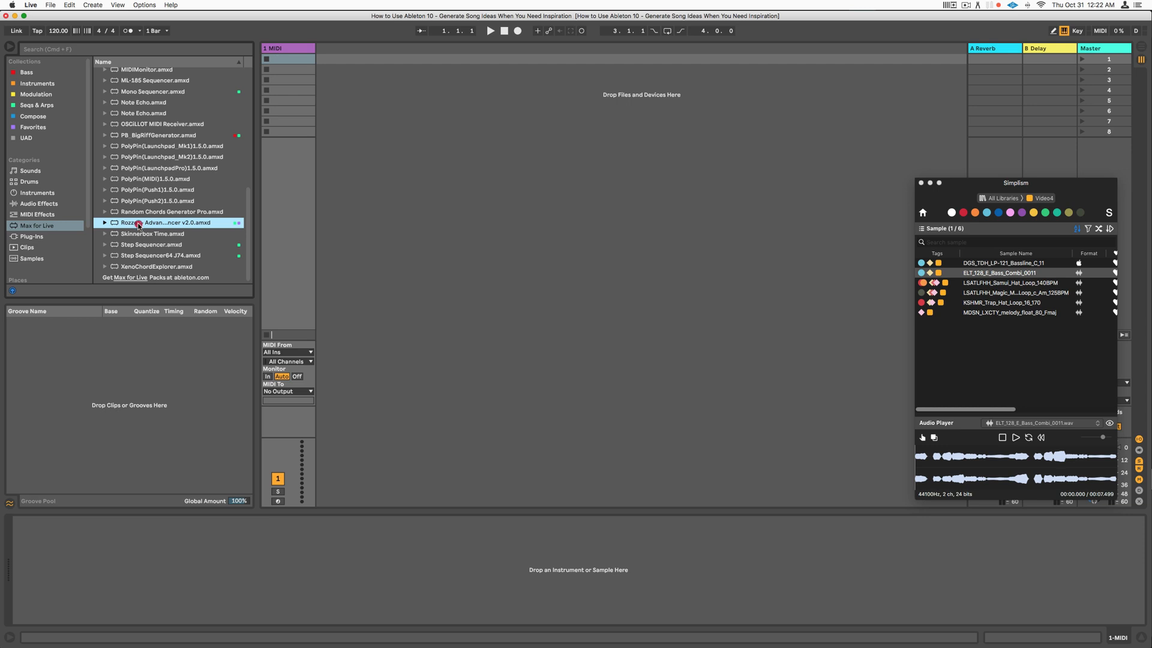
pyautogui.moveTo(203, 463); pyautogui.dragTo(205, 561)
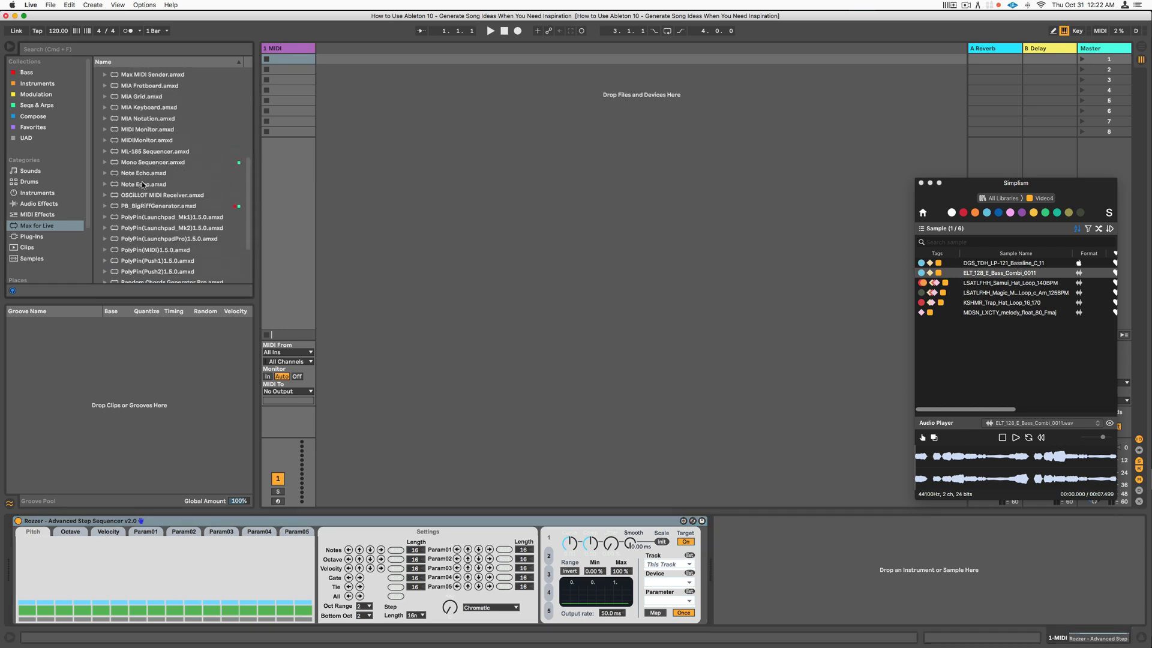
# Add the DS Kick Max instrument on a new track and reselect the first MIDI track
pyautogui.scroll(10, 142, 181)
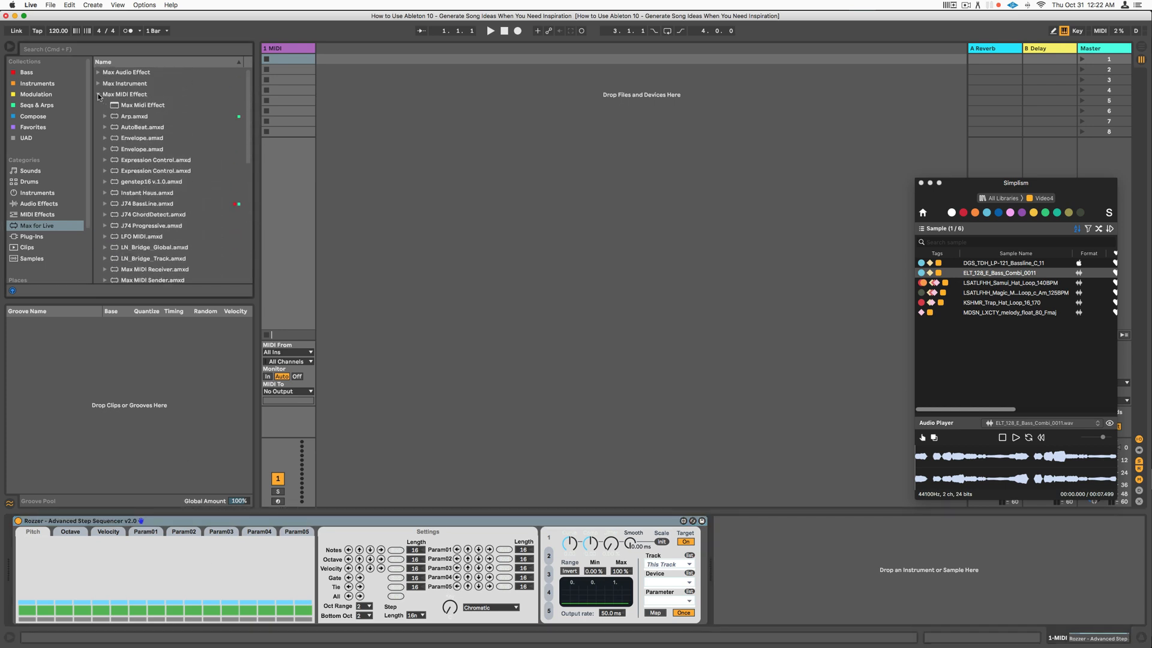
pyautogui.click(99, 95)
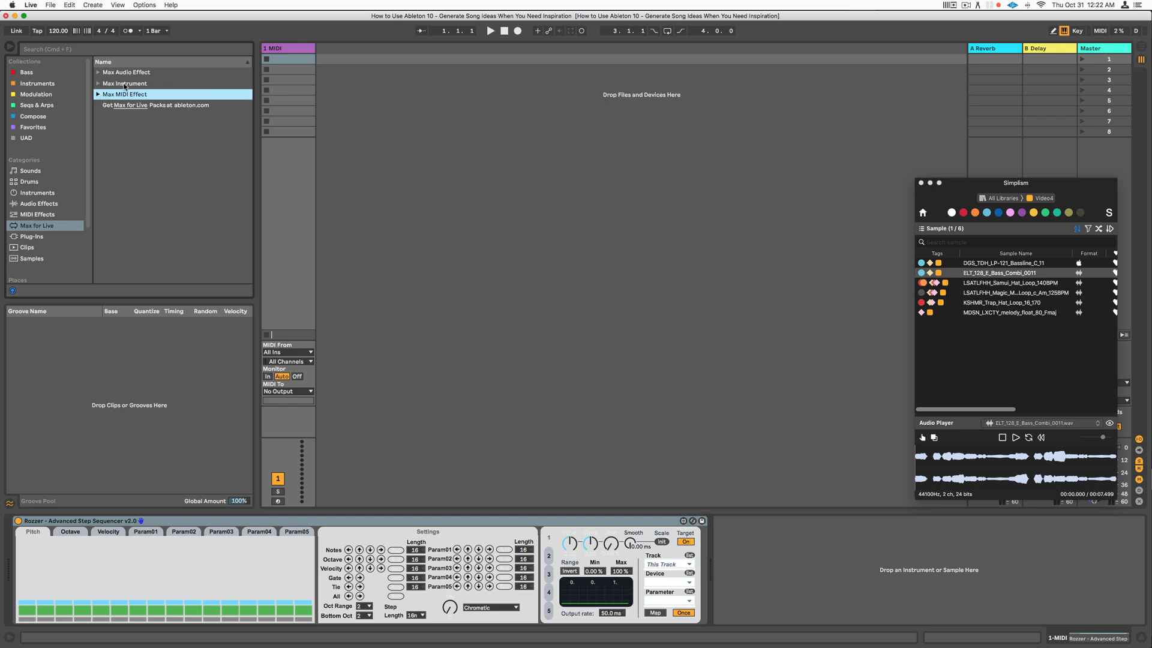
pyautogui.click(98, 83)
pyautogui.scroll(-10, 174, 190)
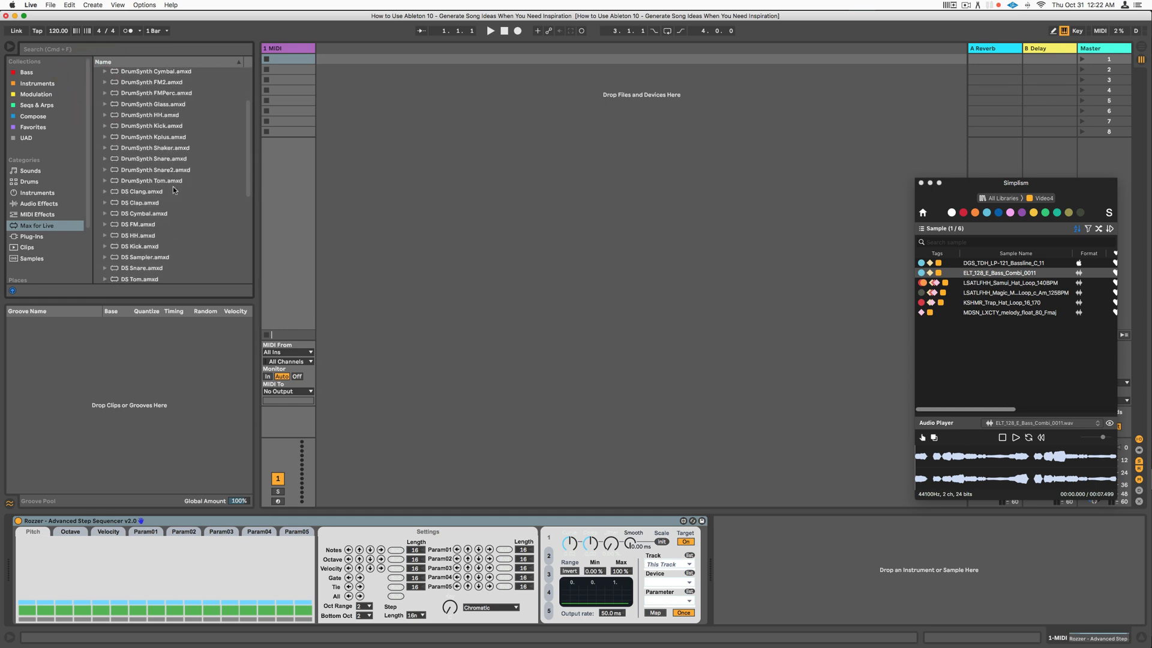
pyautogui.moveTo(138, 201); pyautogui.dragTo(381, 82)
pyautogui.click(294, 57)
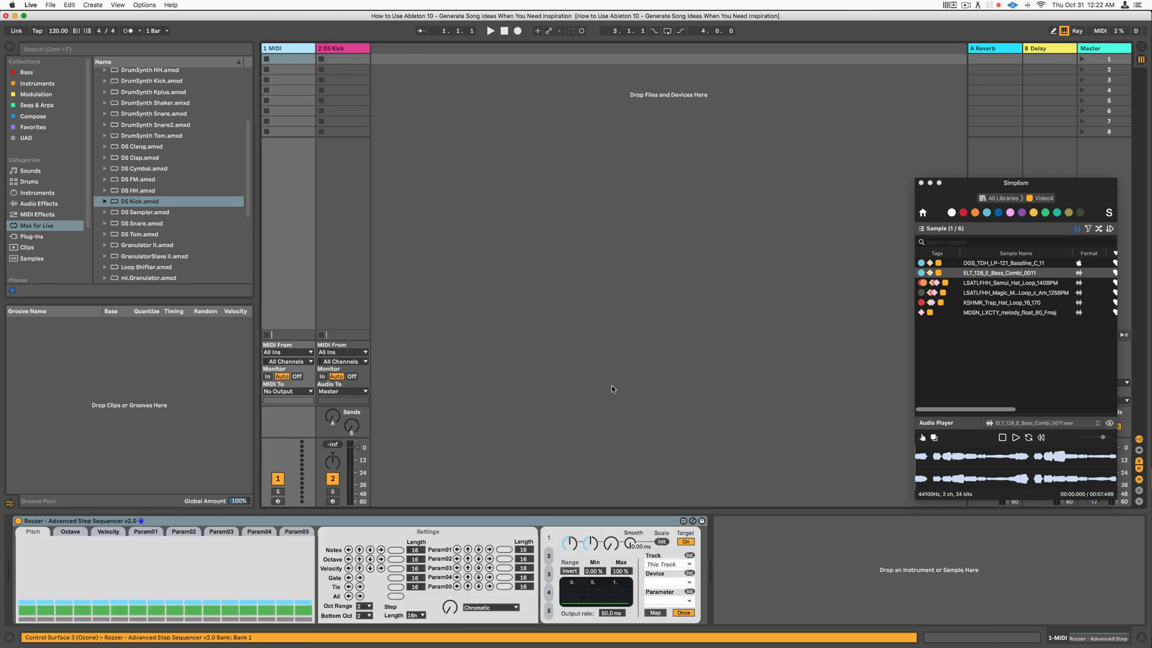
# Load Operator's Bass Disto FM preset after the step sequencer on the first MIDI track
pyautogui.click(36, 194)
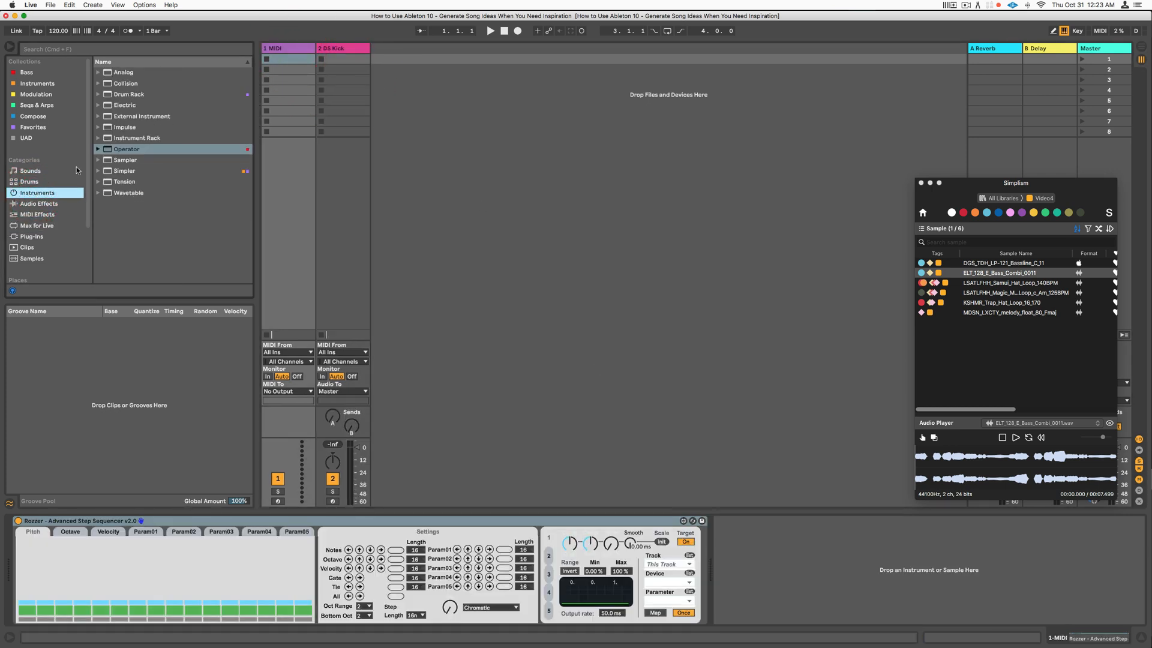
pyautogui.click(97, 149)
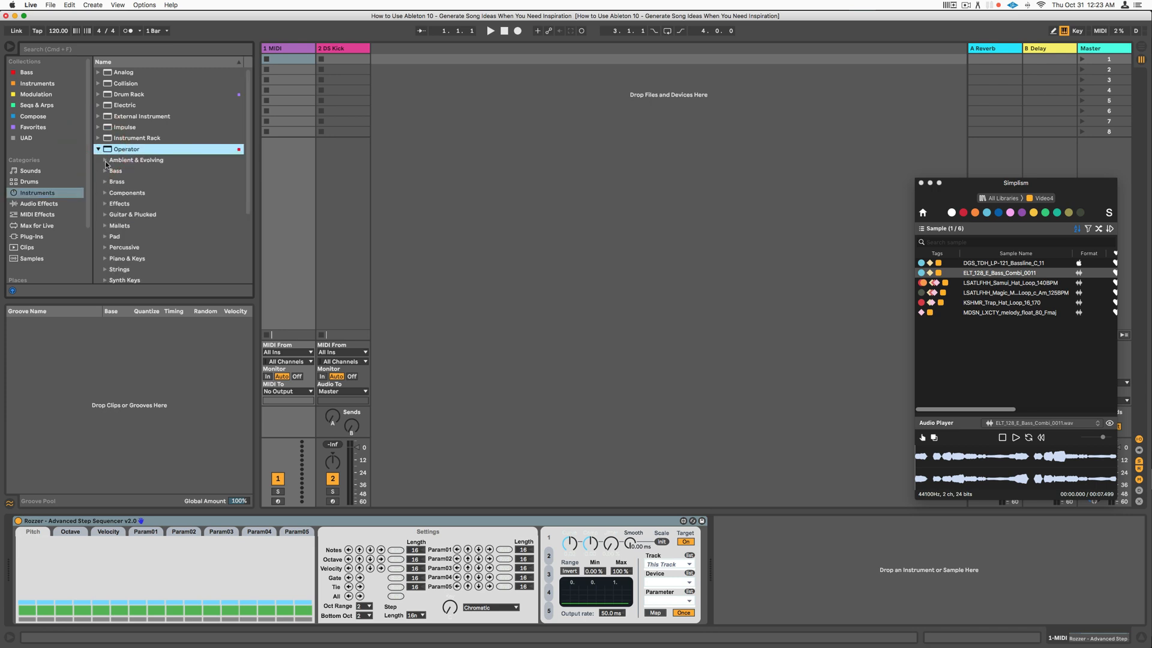
pyautogui.click(106, 171)
pyautogui.moveTo(152, 215); pyautogui.dragTo(768, 581)
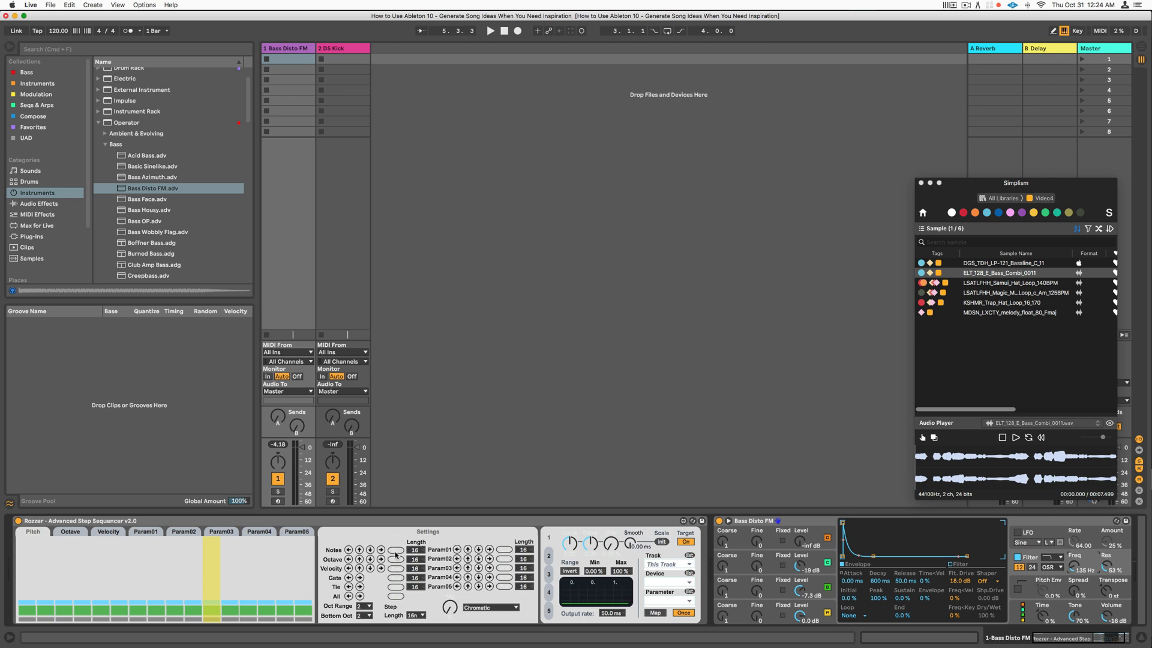
pyautogui.click(450, 608)
pyautogui.click(497, 608)
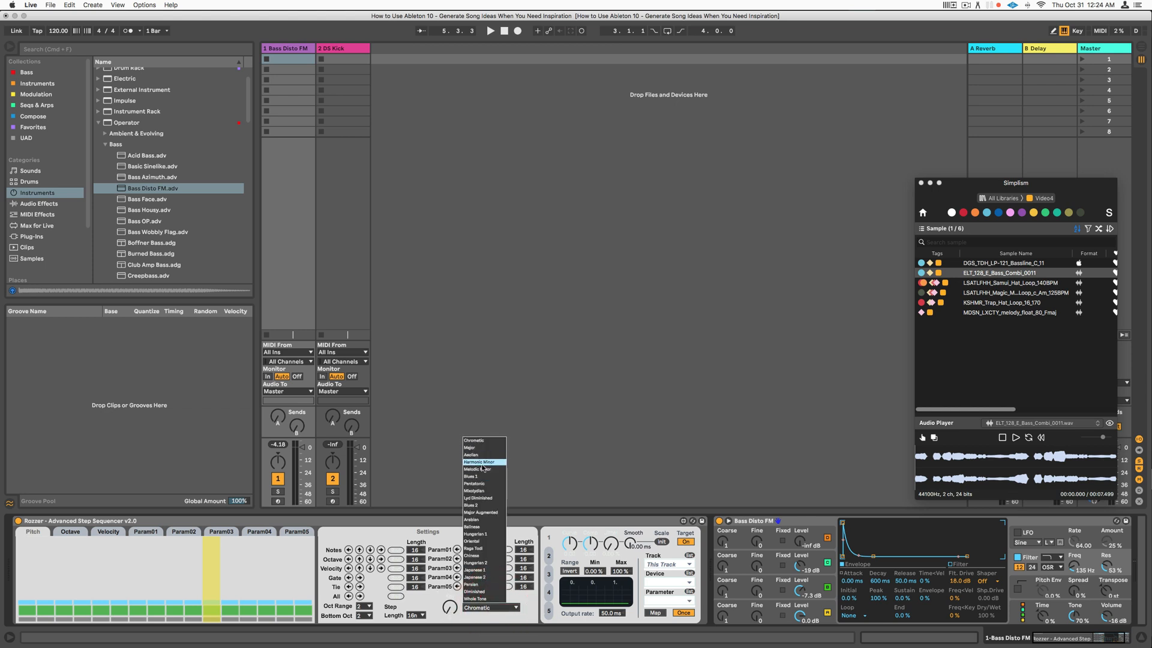
pyautogui.click(536, 434)
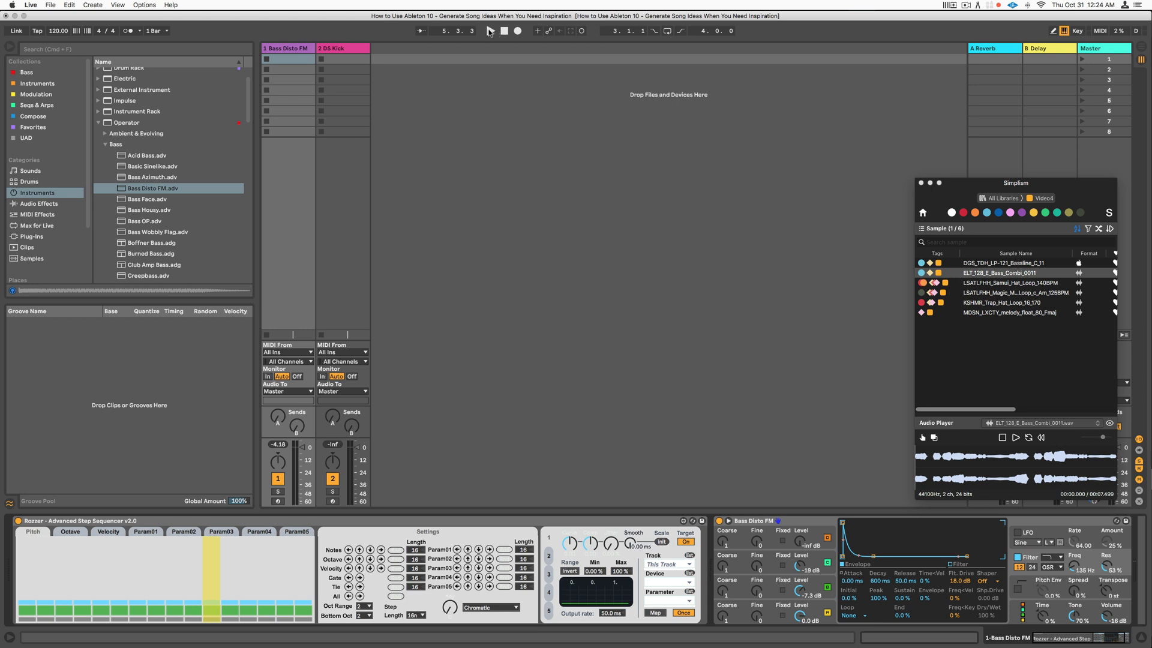
# Set the step sequencer's scale to Major and randomize its note steps during playback
pyautogui.click(490, 31)
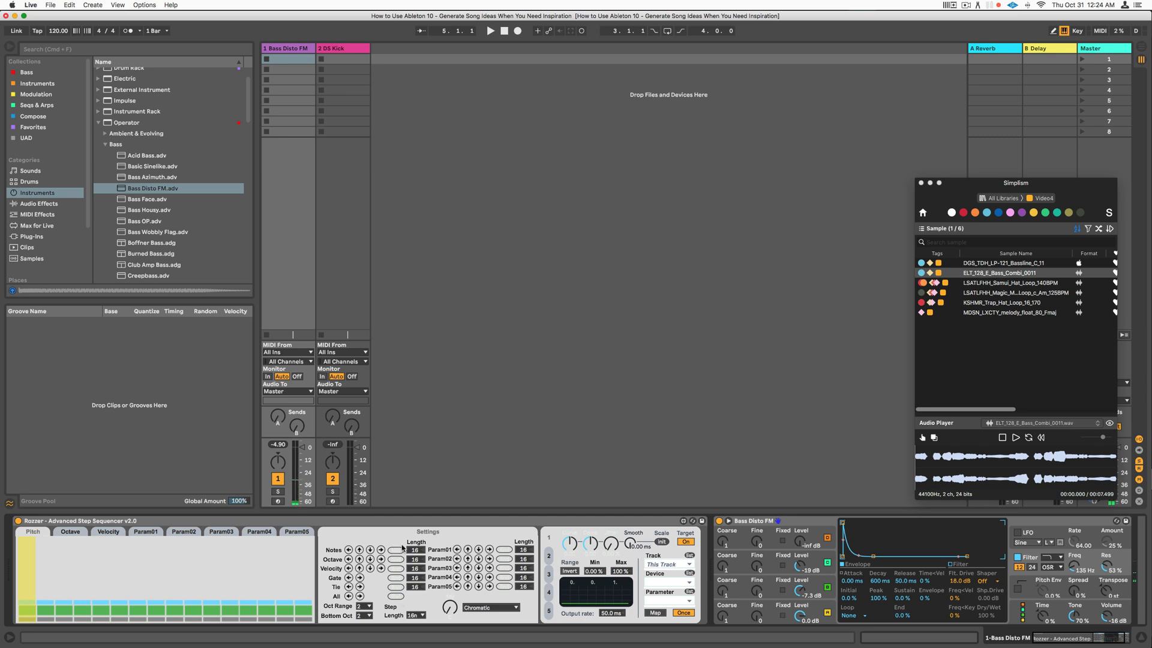
pyautogui.click(489, 608)
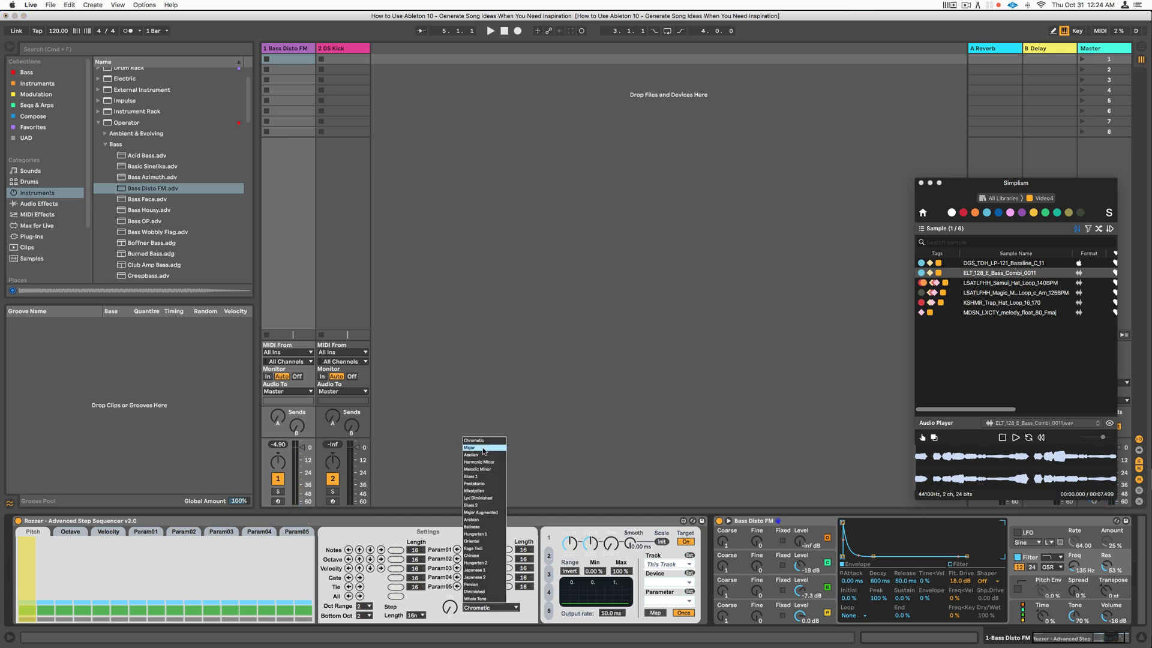
pyautogui.click(484, 449)
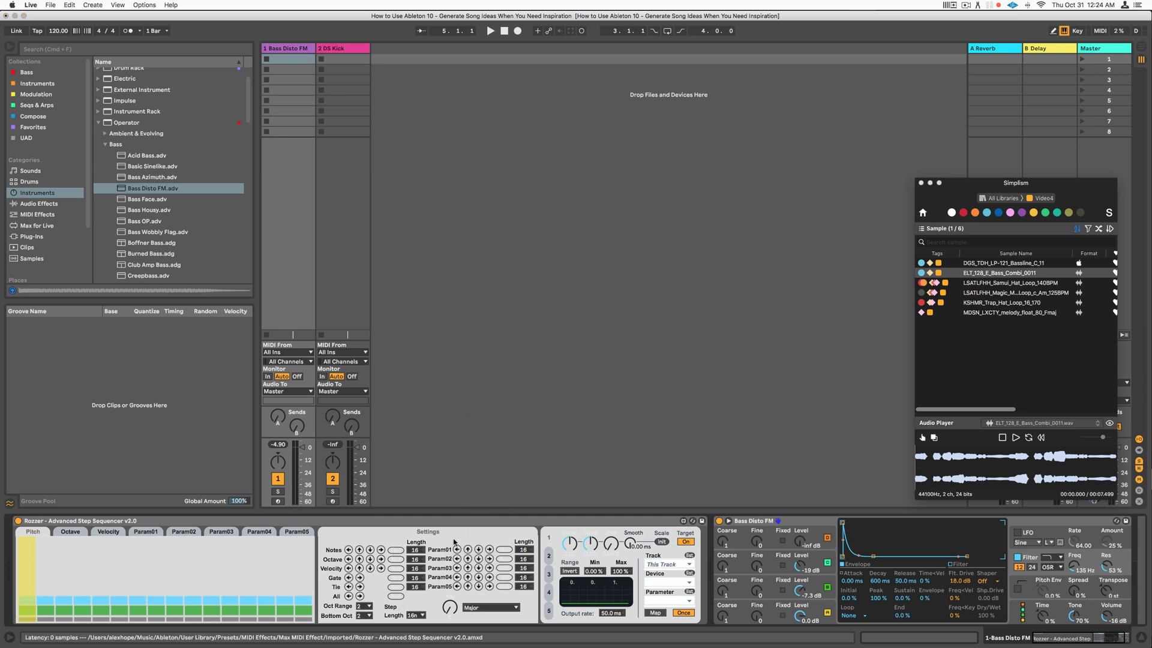
pyautogui.click(490, 30)
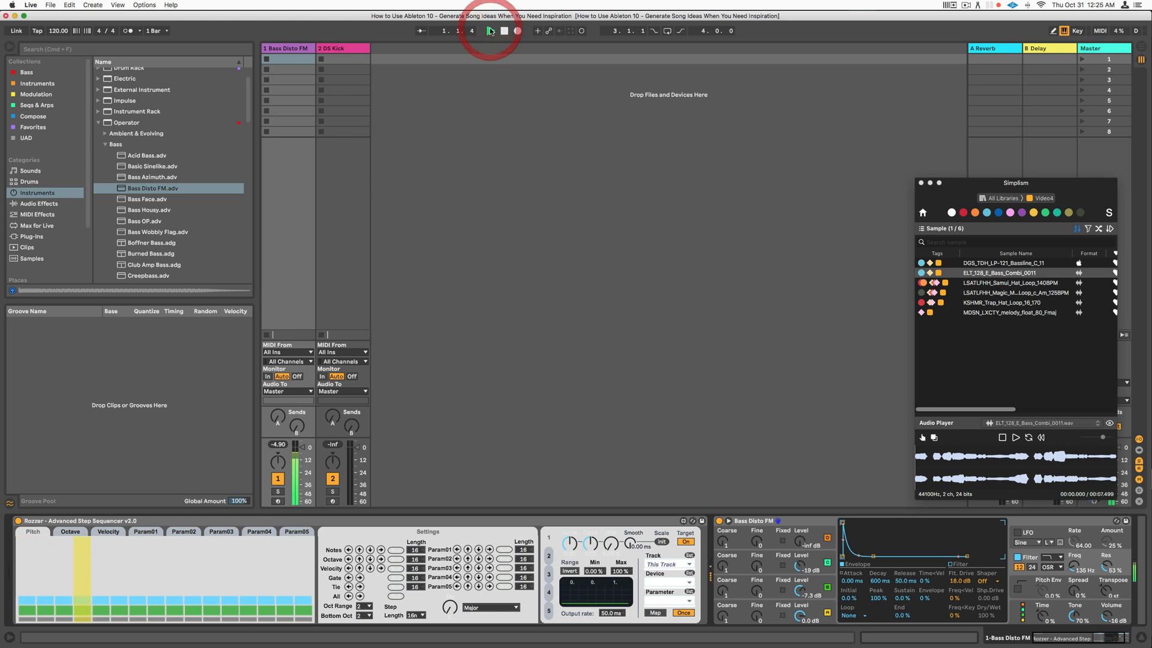
pyautogui.click(397, 551)
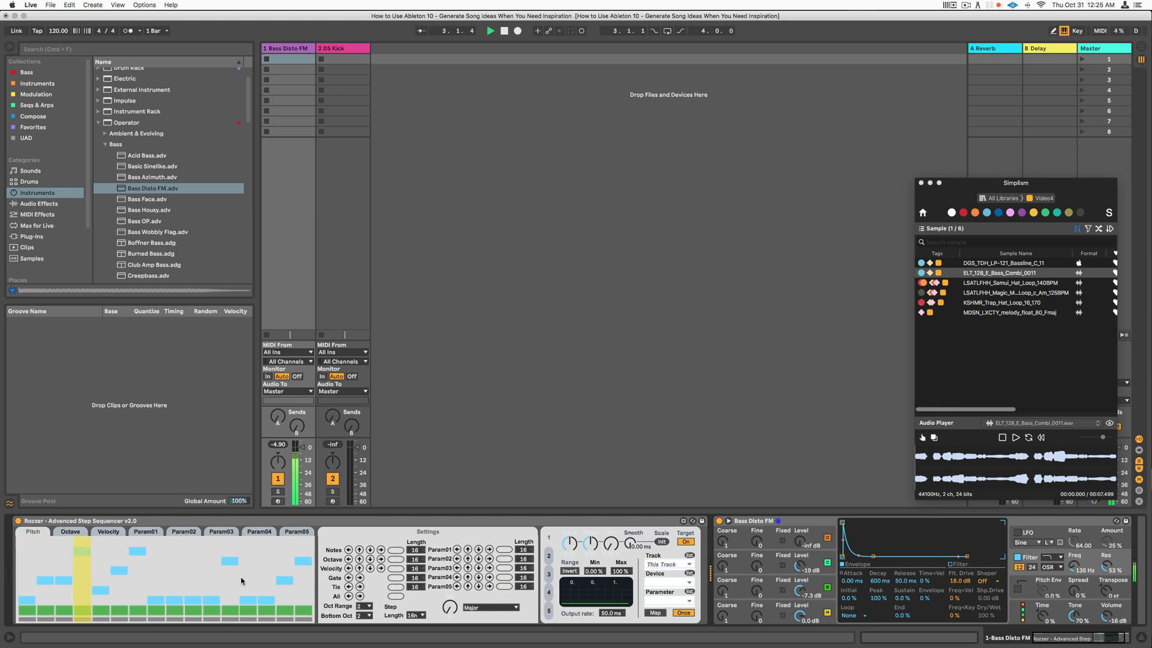
# Set the step sequencer's scale to Pentatonic and randomize its note and gate steps
pyautogui.click(508, 606)
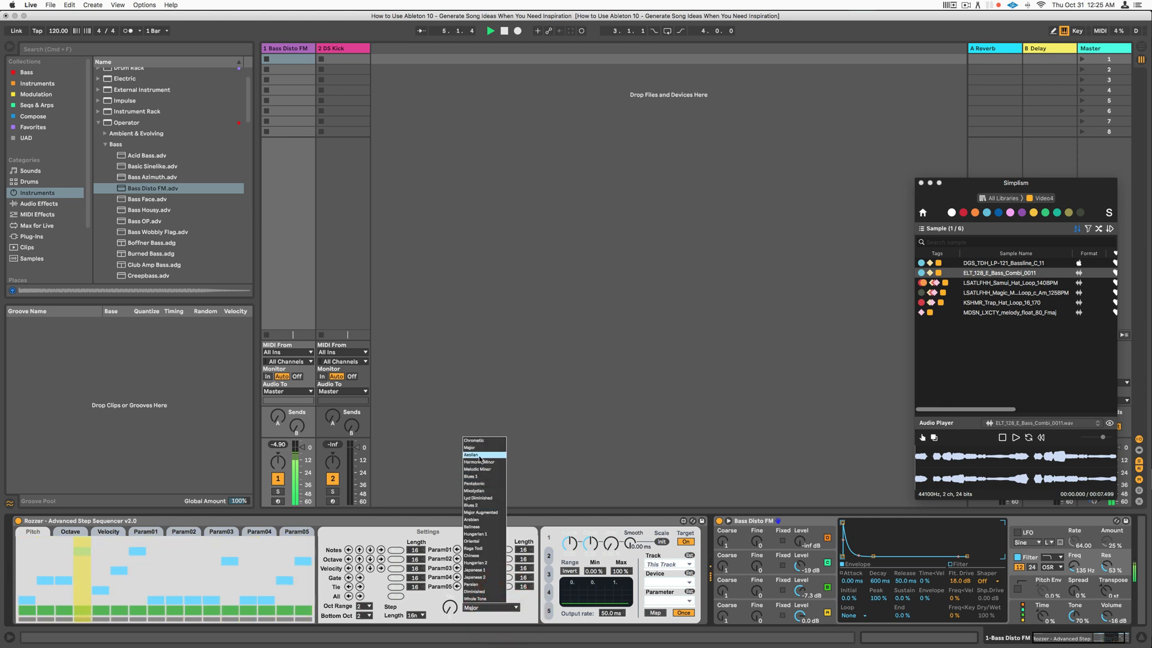
pyautogui.click(487, 484)
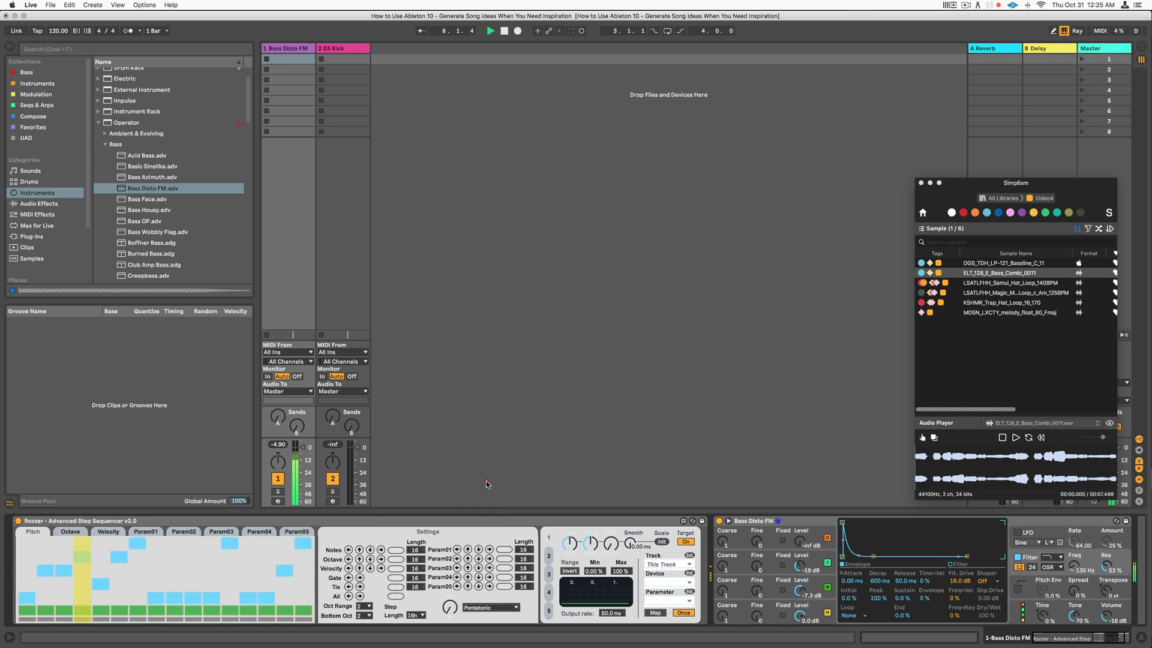
pyautogui.click(395, 550)
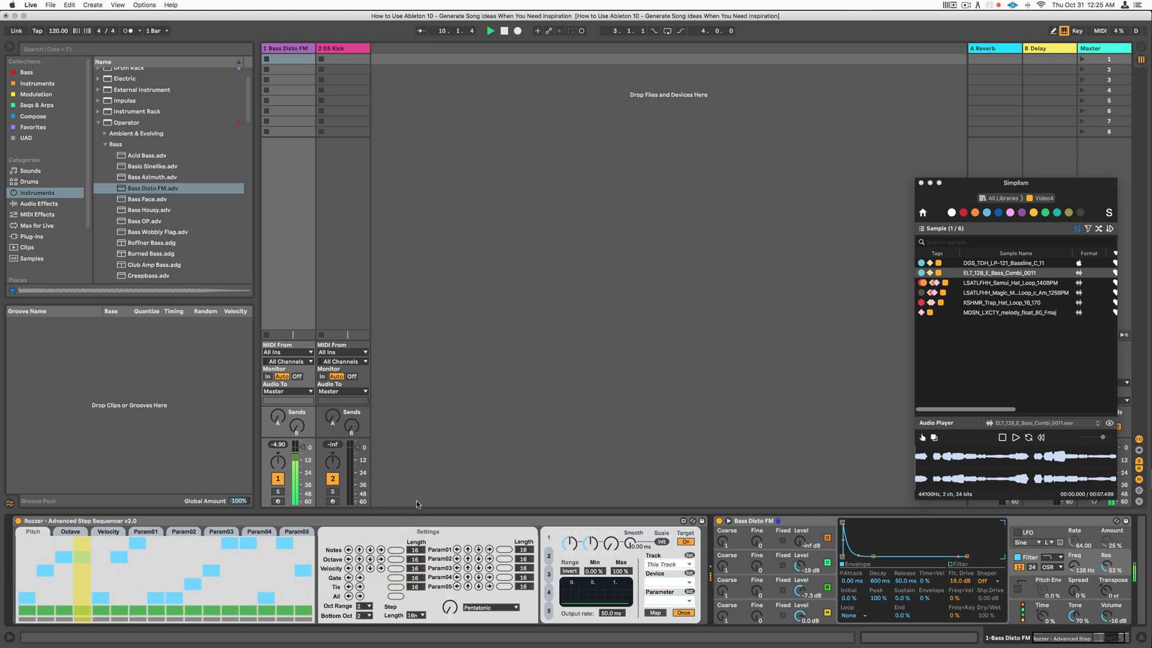
pyautogui.click(395, 579)
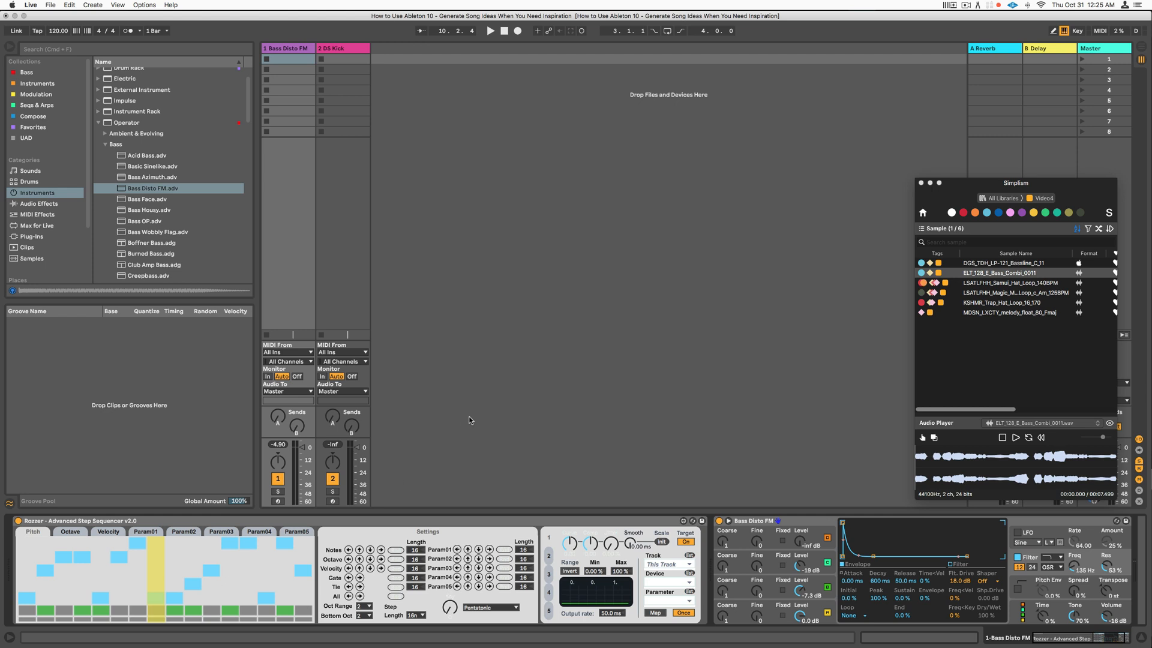
# Play the bass pattern, lower the Operator volume to -20 dB and reset the bass track's peak level
pyautogui.press('space')
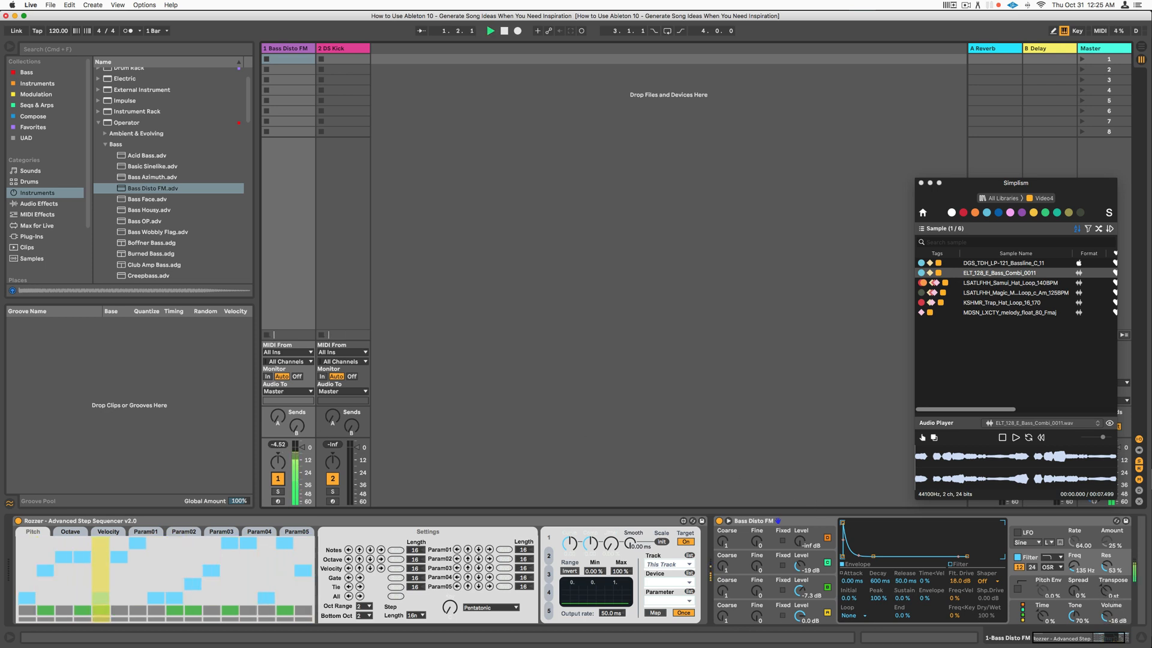
pyautogui.moveTo(1115, 607); pyautogui.dragTo(1116, 613)
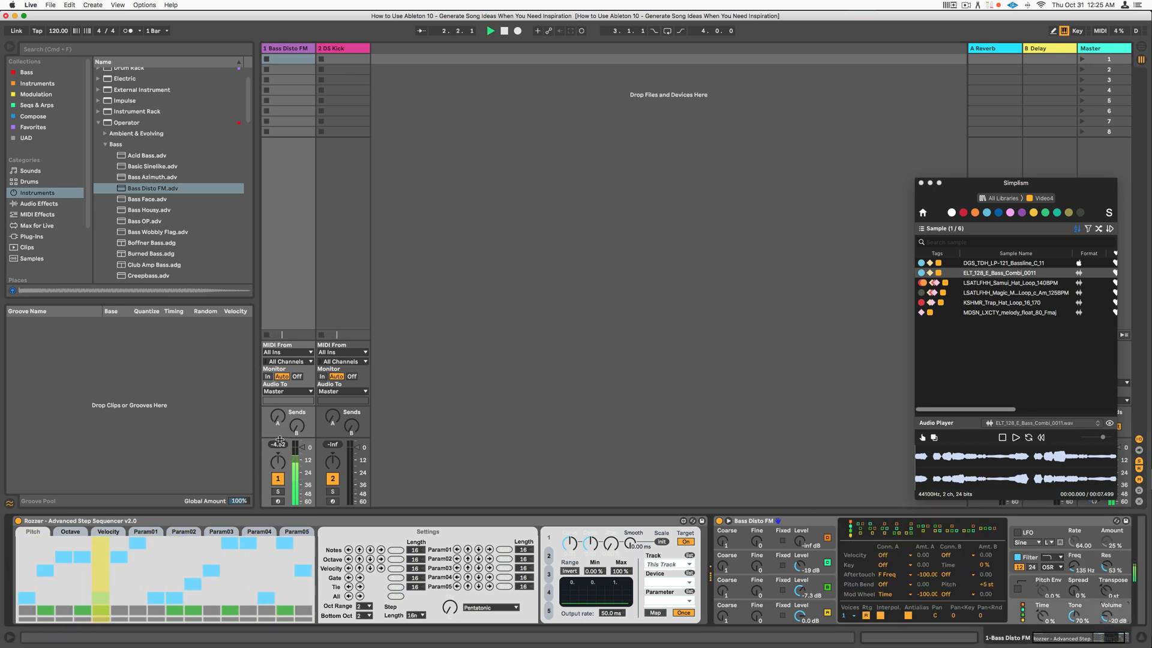
pyautogui.moveTo(278, 444); pyautogui.dragTo(311, 434)
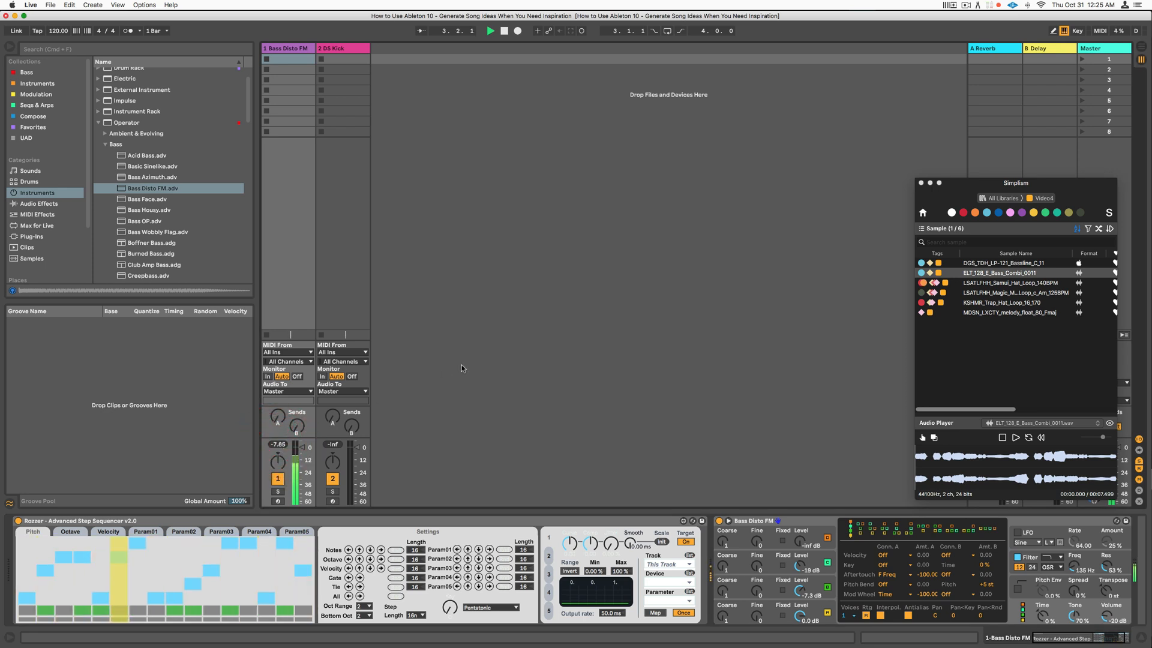
# Create an empty MIDI clip in the first slot of the DS Kick track and stop playback
pyautogui.click(349, 48)
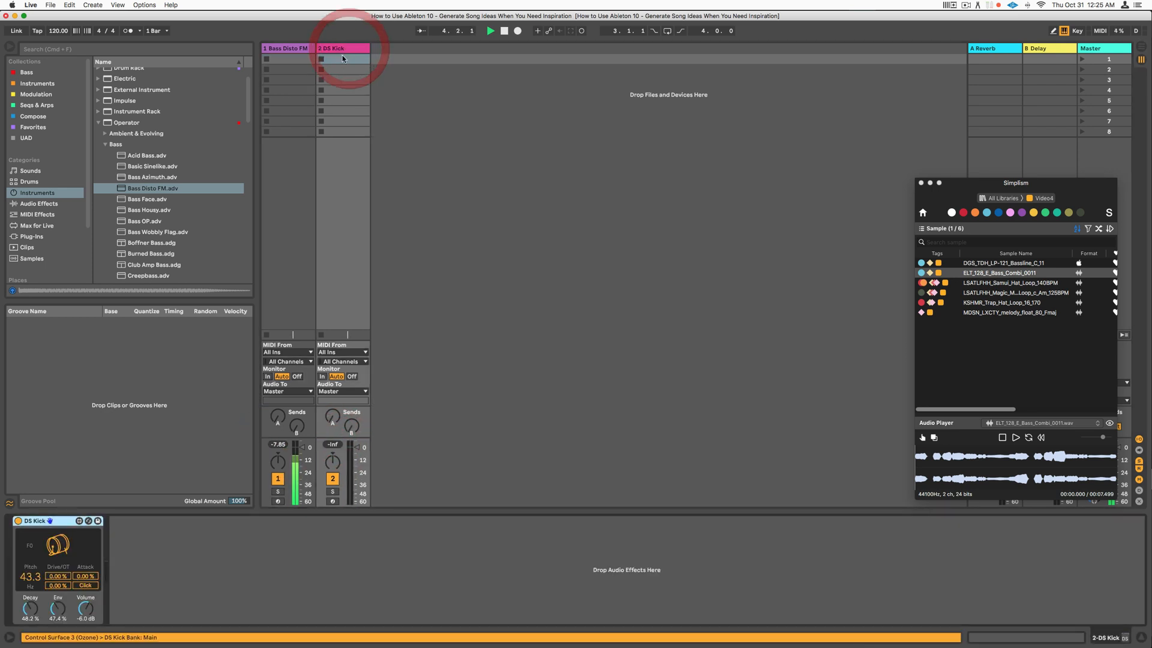
pyautogui.doubleClick(342, 58)
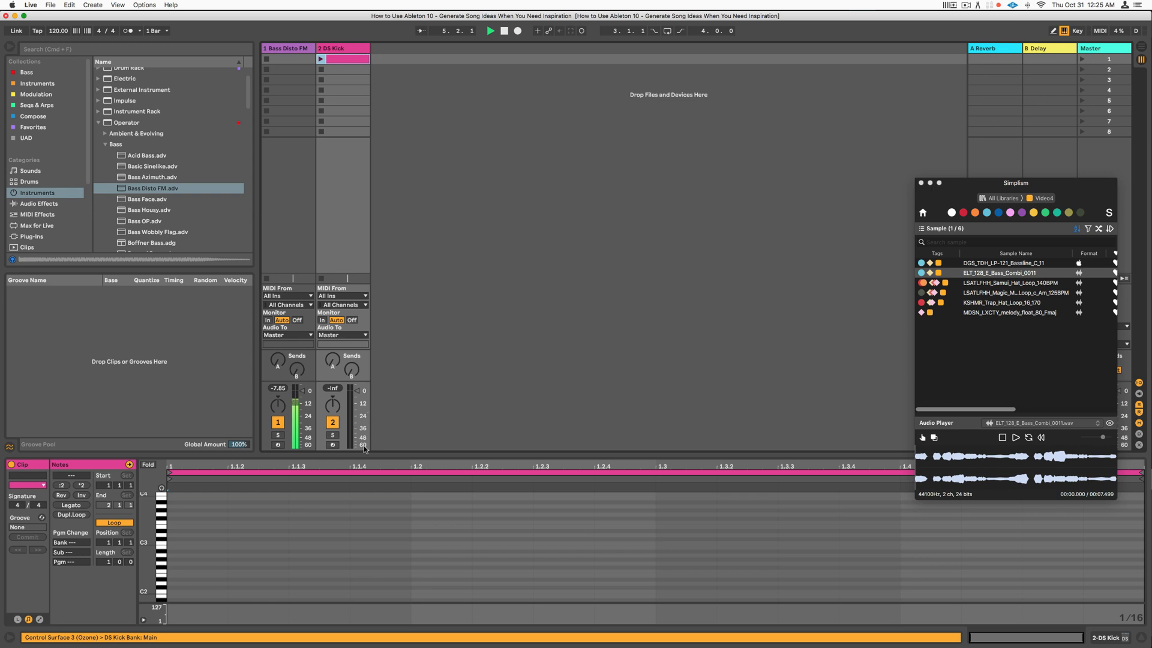
pyautogui.press('space')
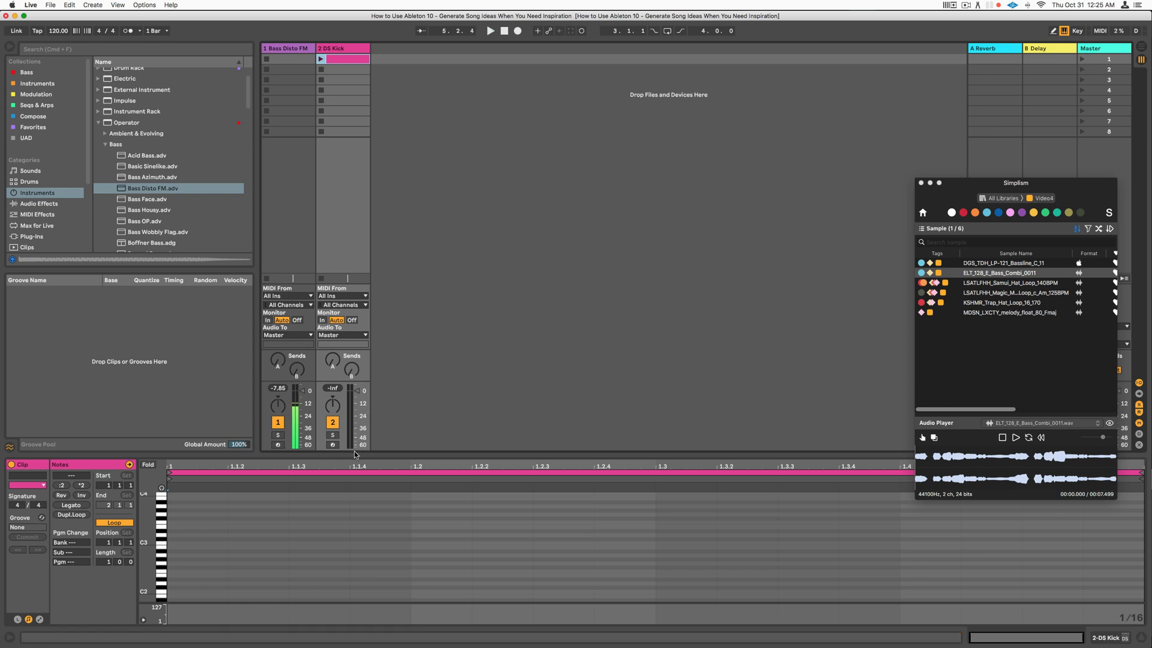
# Set the note grid of the kick clip to 1/4
pyautogui.click(354, 504)
pyautogui.press('super+1')
pyautogui.press('super+2')
pyautogui.press('super+2')
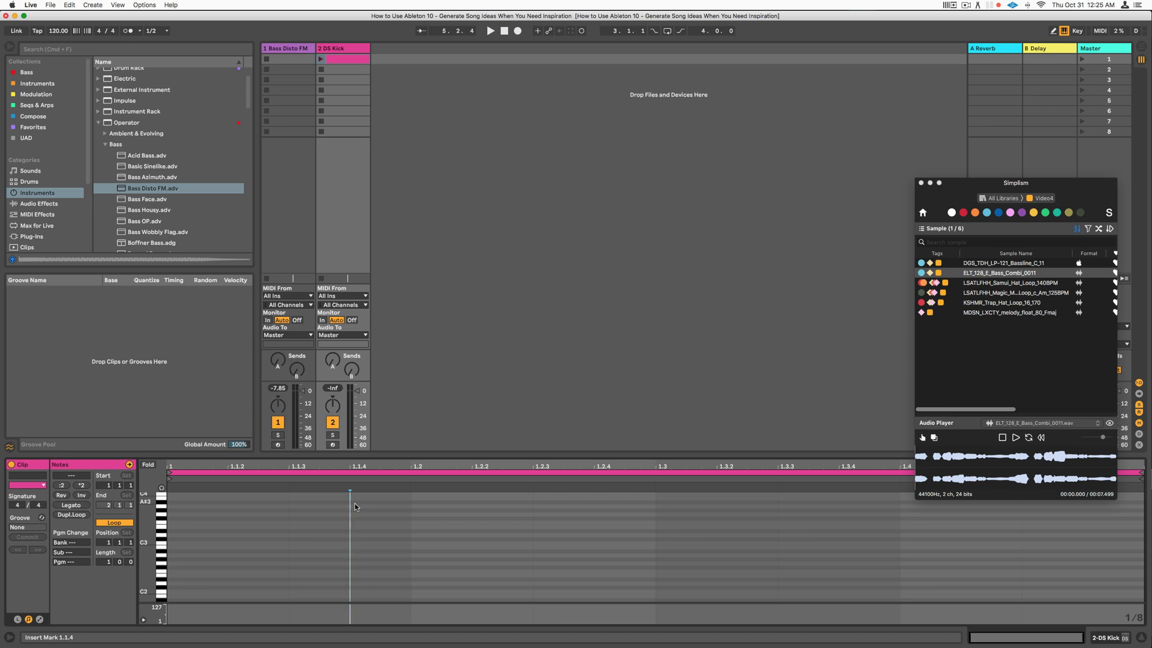
pyautogui.press('super+1')
pyautogui.press('super+1')
pyautogui.press('super+2')
pyautogui.press('super+2')
# Add a quarter-note D#3 on the kick clip's first beat, duplicate it onto the other three beats, and start playback
pyautogui.doubleClick(251, 532)
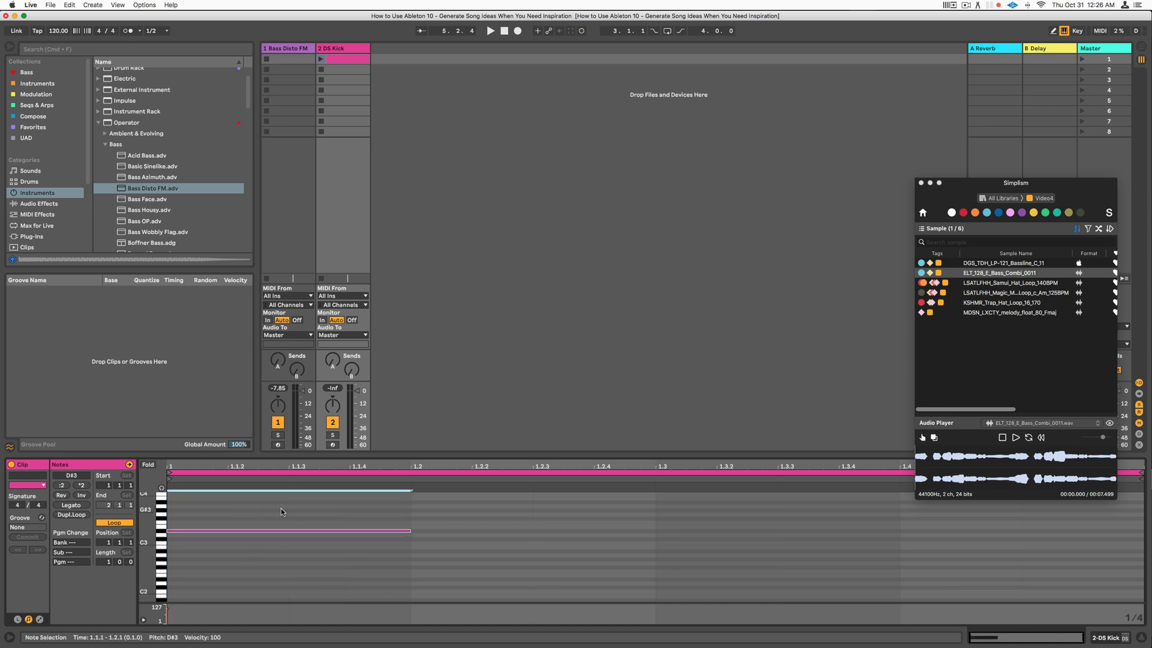
pyautogui.press('super+d')
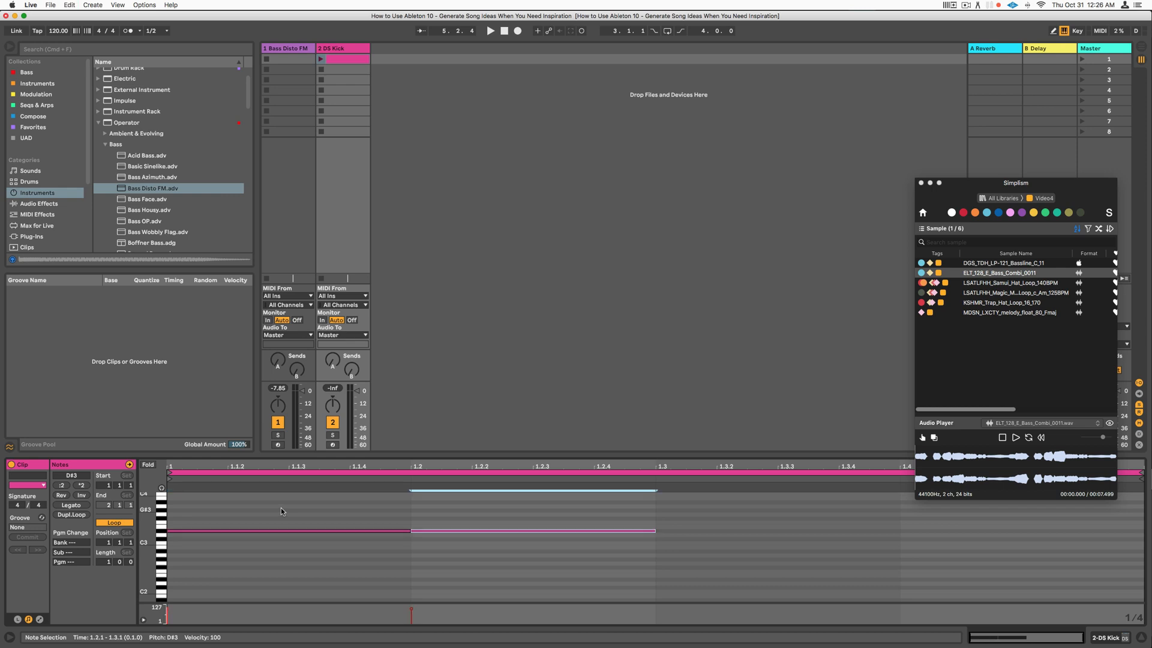
pyautogui.press('super+d')
pyautogui.press('super+d')
pyautogui.press('space')
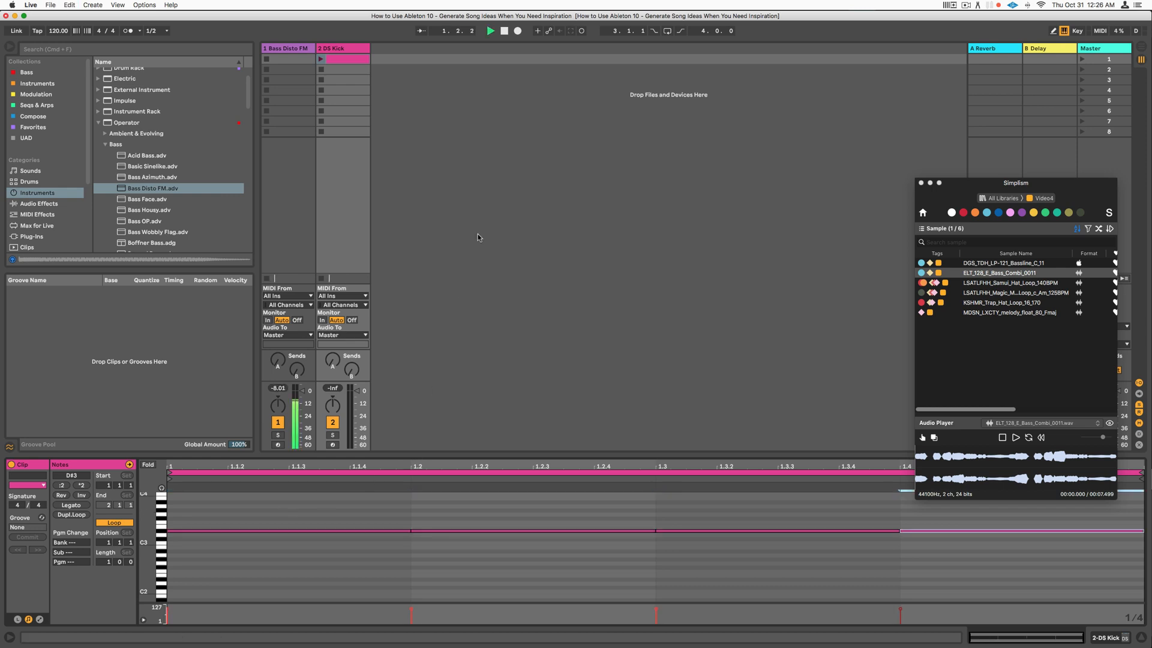
# Launch the kick clip and adjust the bass Operator to about 219 Hz filter frequency, 19% resonance and -23 dB volume
pyautogui.click(320, 59)
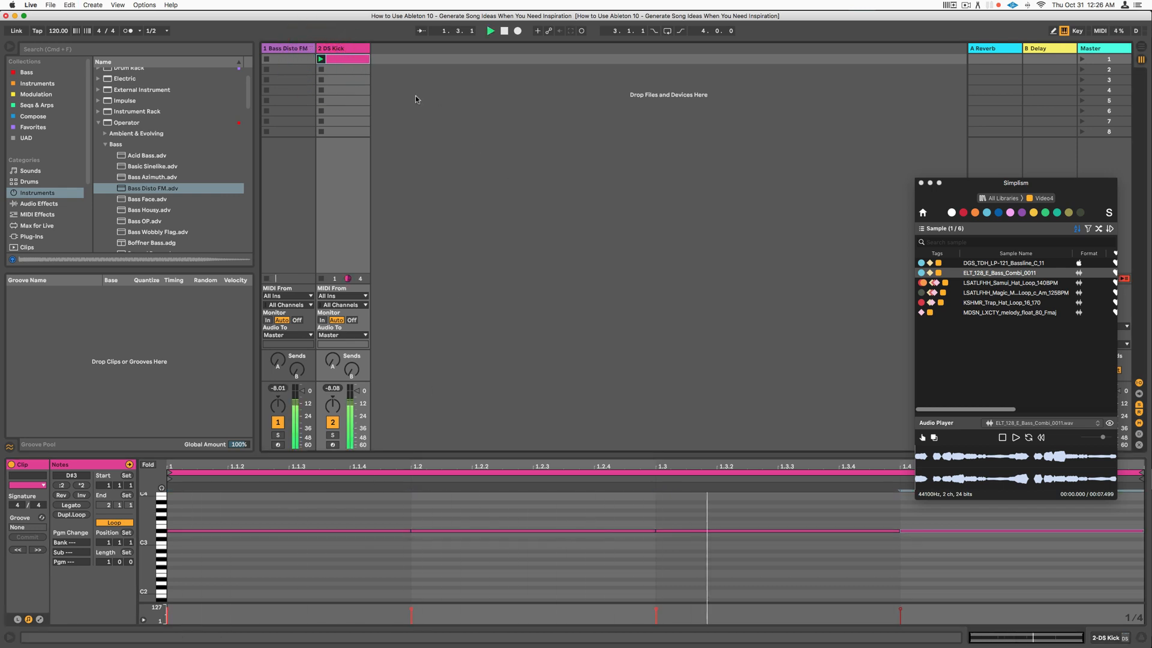
pyautogui.click(303, 48)
pyautogui.click(301, 48)
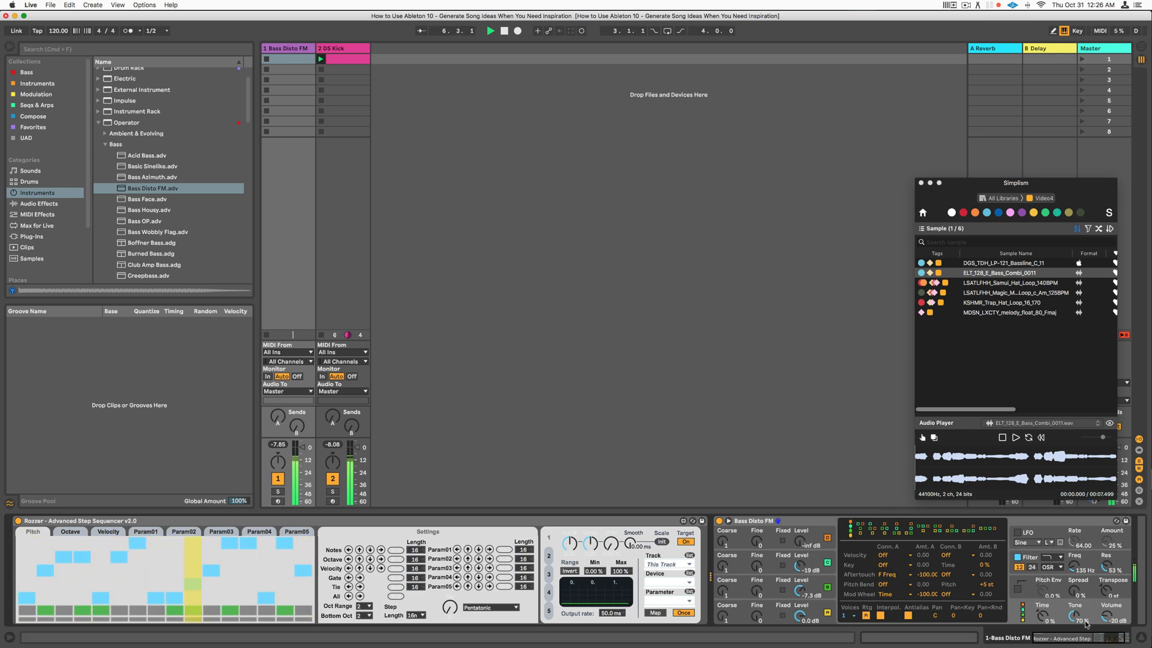
pyautogui.moveTo(1080, 572)
pyautogui.mouseDown()
pyautogui.moveTo(1080, 594)
pyautogui.moveTo(1081, 558)
pyautogui.mouseUp()
pyautogui.click(1106, 591)
pyautogui.moveTo(280, 447); pyautogui.dragTo(280, 462)
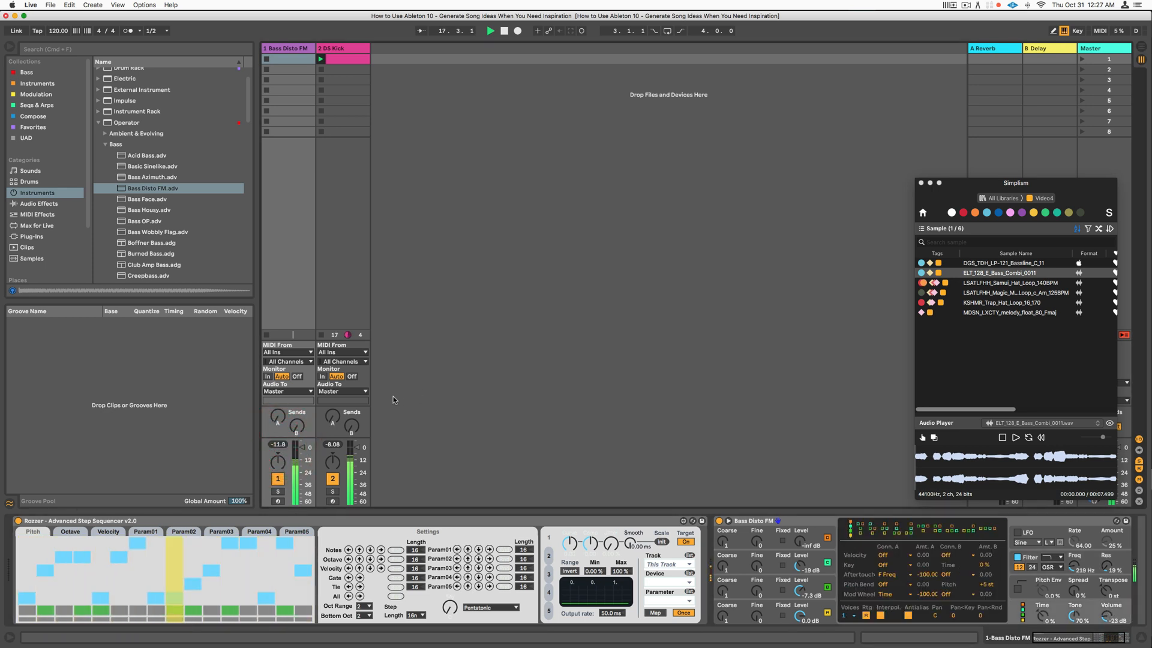
# Randomize the bass sequencer's gates, set its Notes length to 7 steps and randomize the notes during playback
pyautogui.click(395, 578)
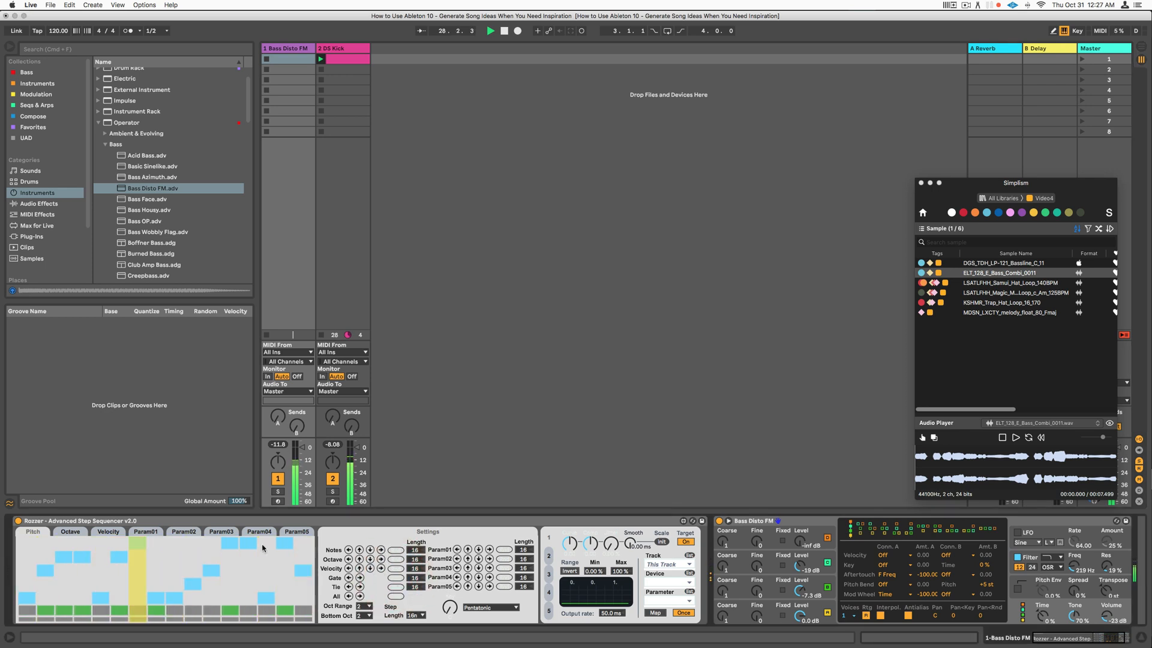
pyautogui.click(70, 531)
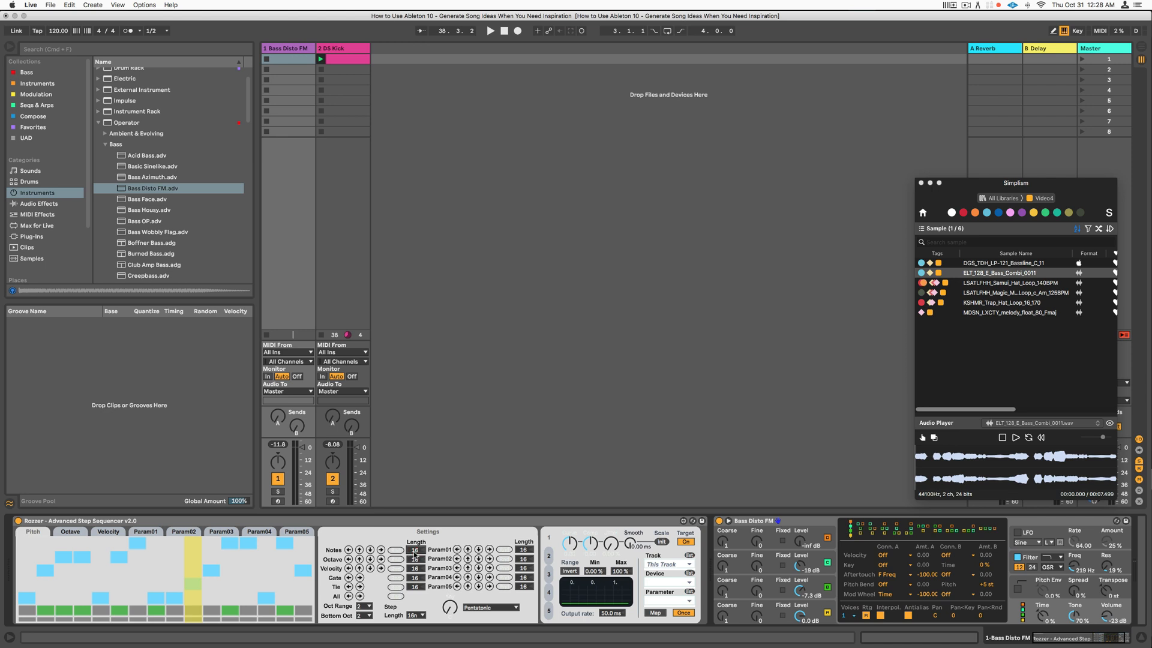
pyautogui.moveTo(413, 552); pyautogui.dragTo(420, 554)
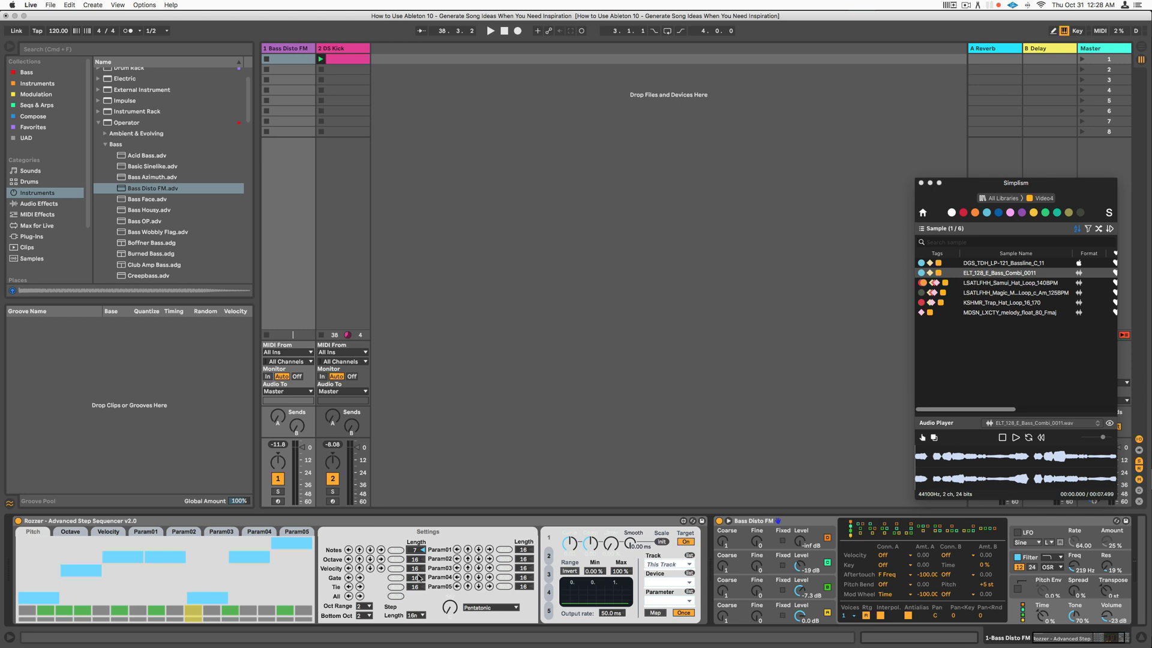
pyautogui.press('space')
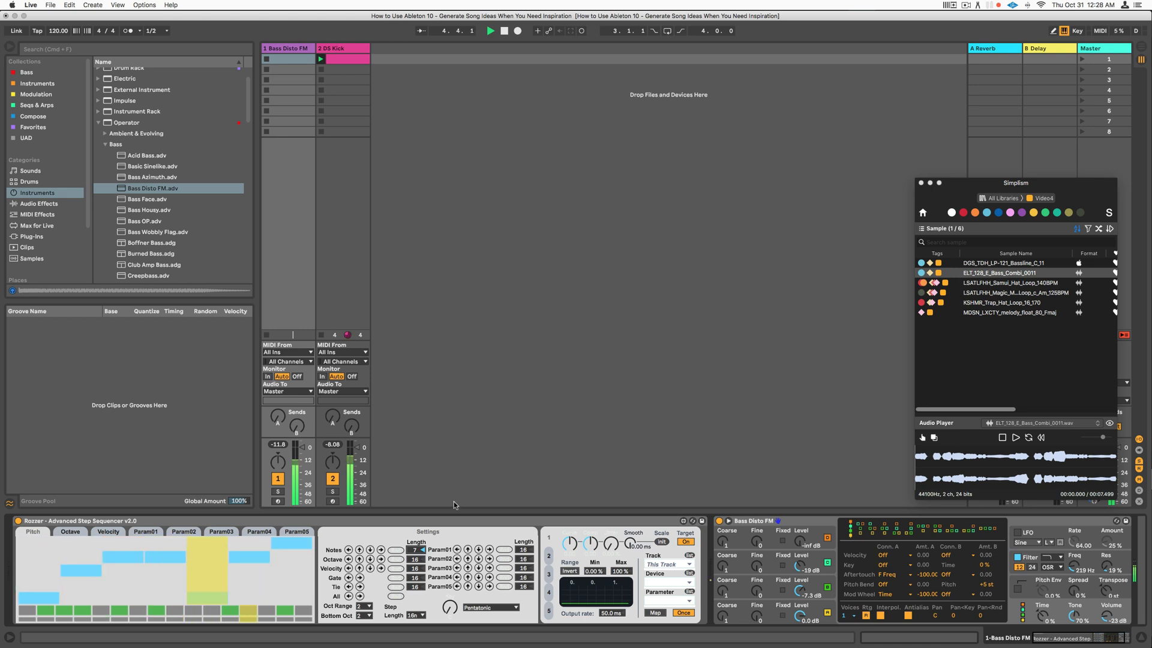
pyautogui.click(396, 551)
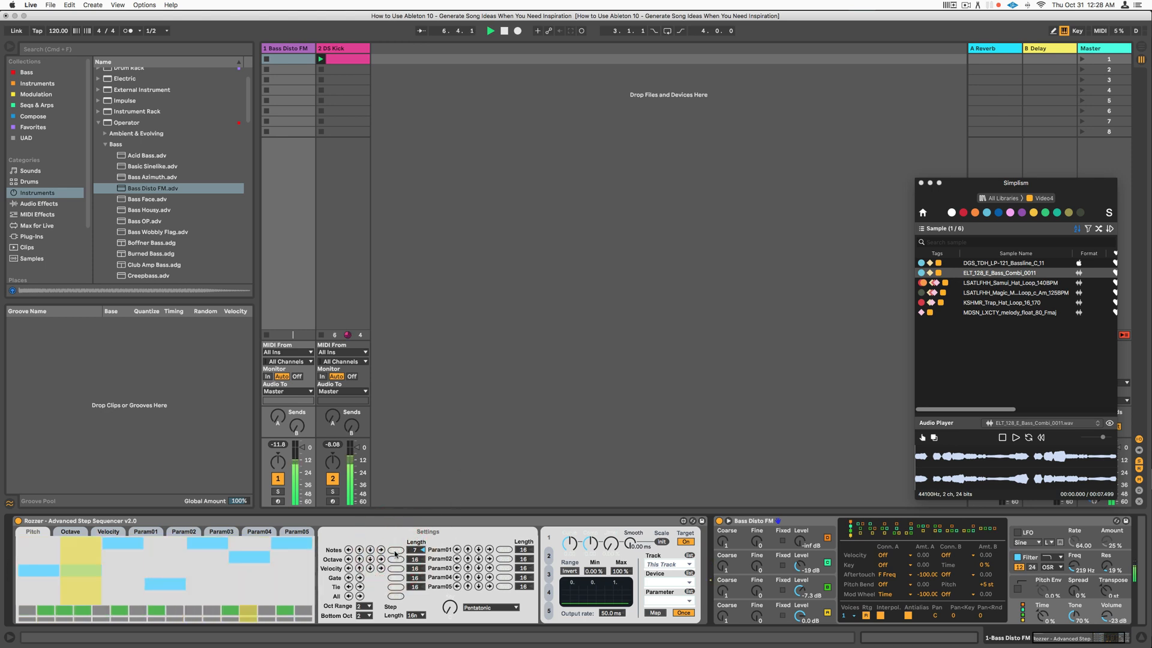
# Try the Mixolydian scale in the sequencer, set it to Major, and randomize the notes and gates again
pyautogui.click(514, 607)
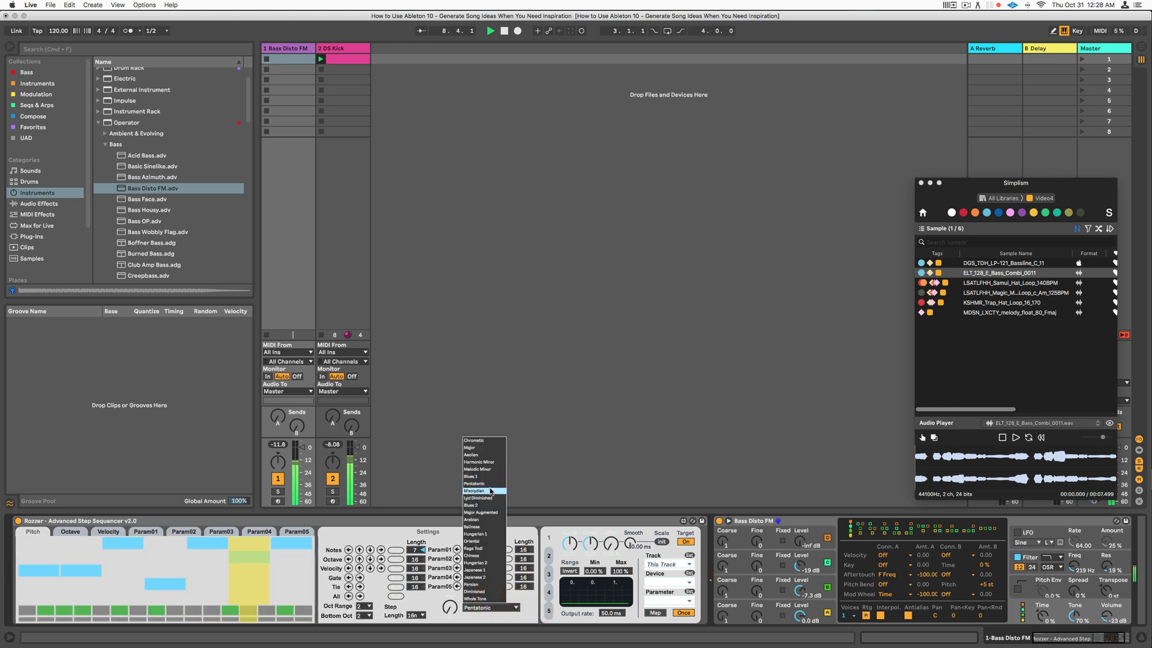
pyautogui.click(489, 490)
pyautogui.click(515, 608)
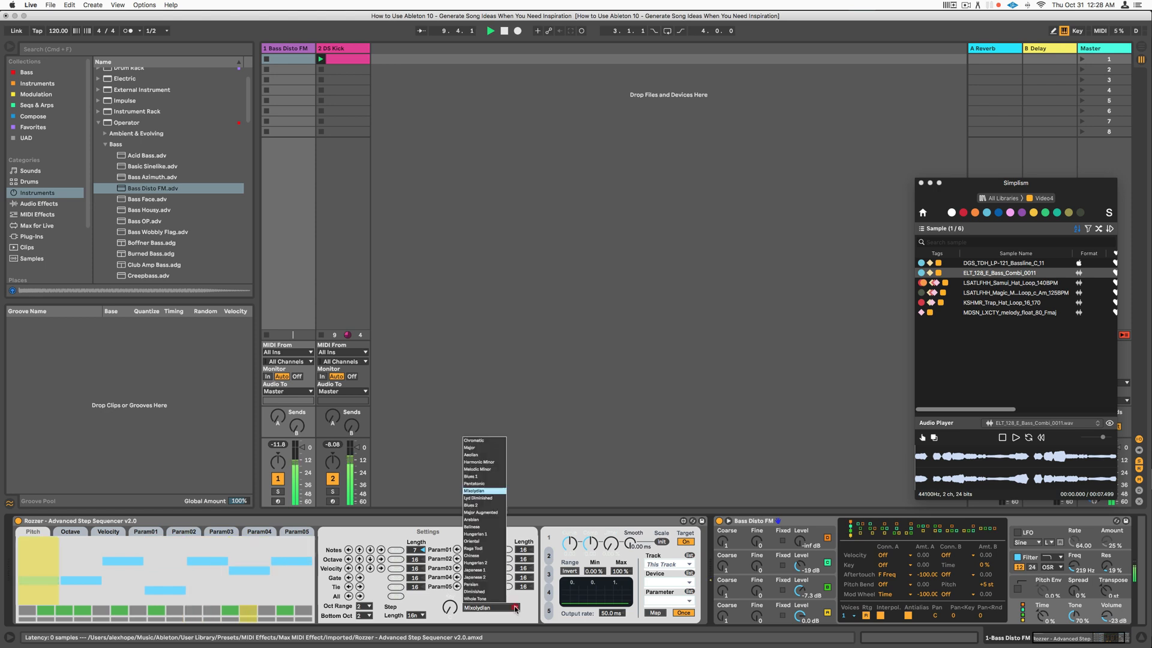
pyautogui.click(487, 448)
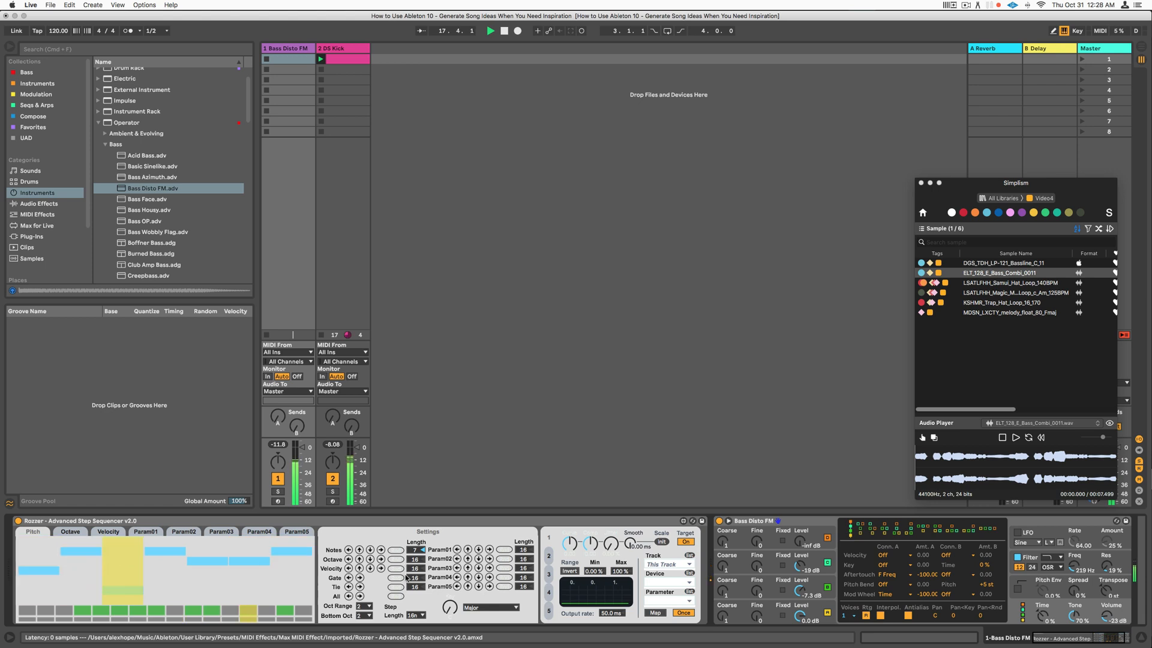
pyautogui.click(395, 550)
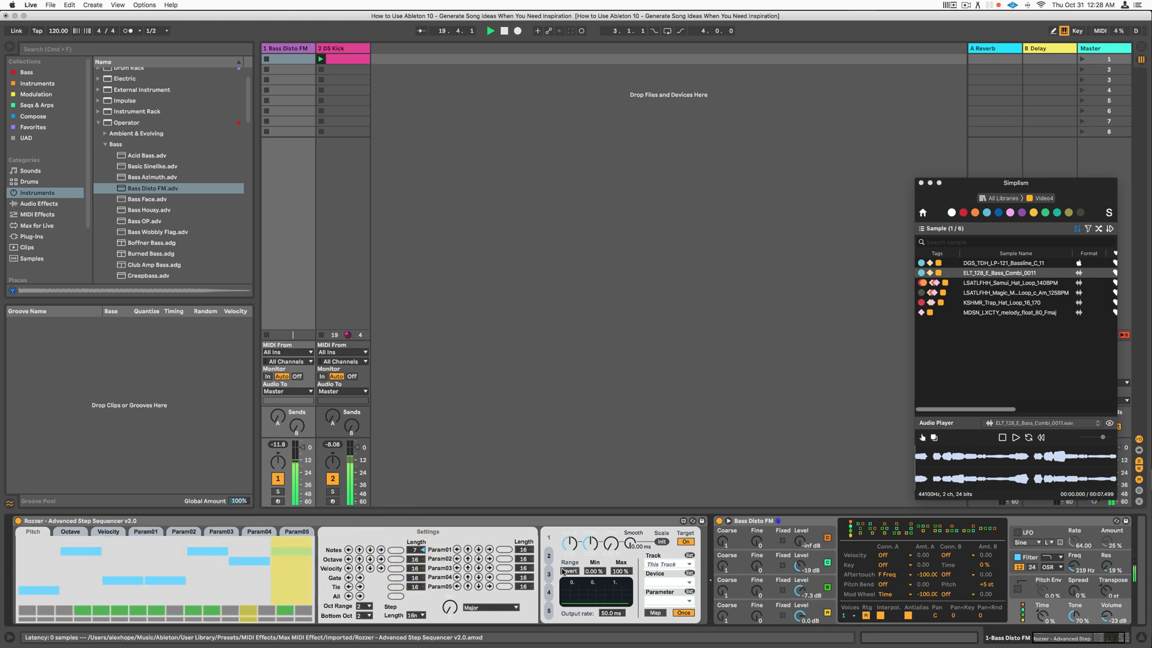
pyautogui.click(396, 578)
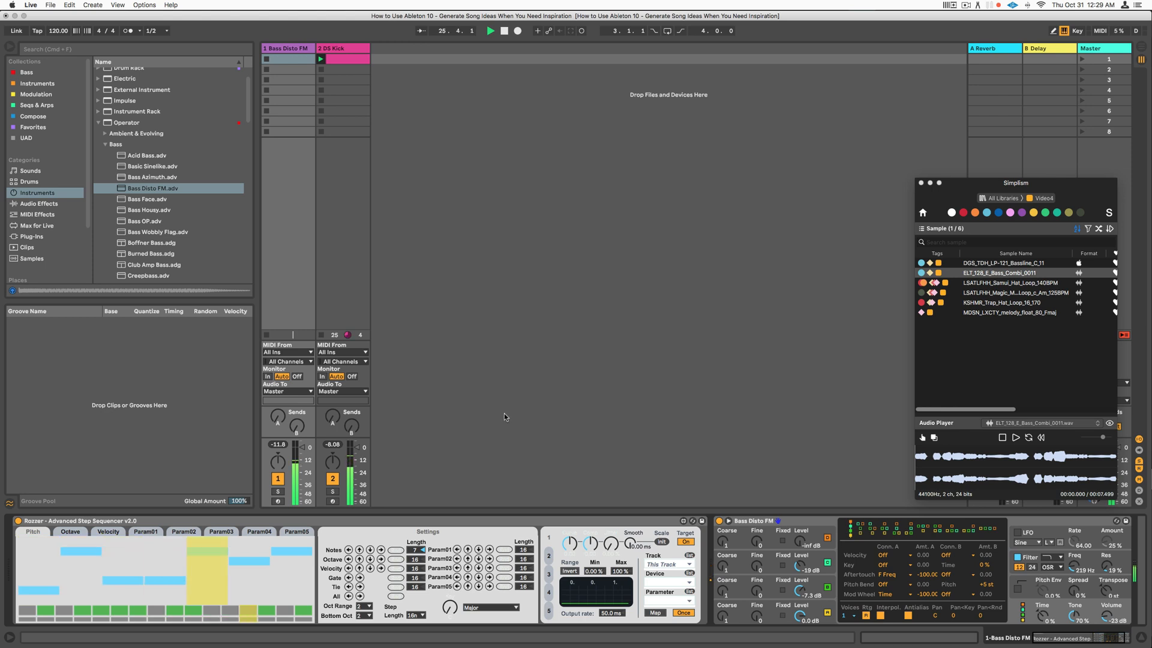
# Restart playback, randomize the sequencer's octave values twice and show the Octave lane
pyautogui.press('space')
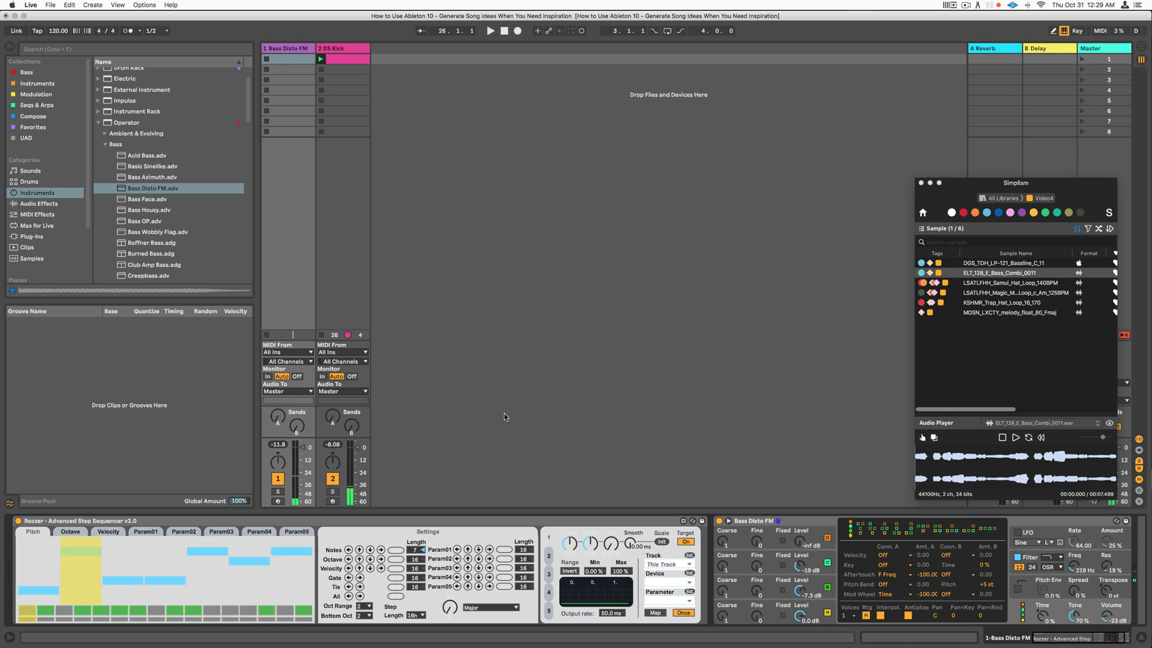
pyautogui.press('space')
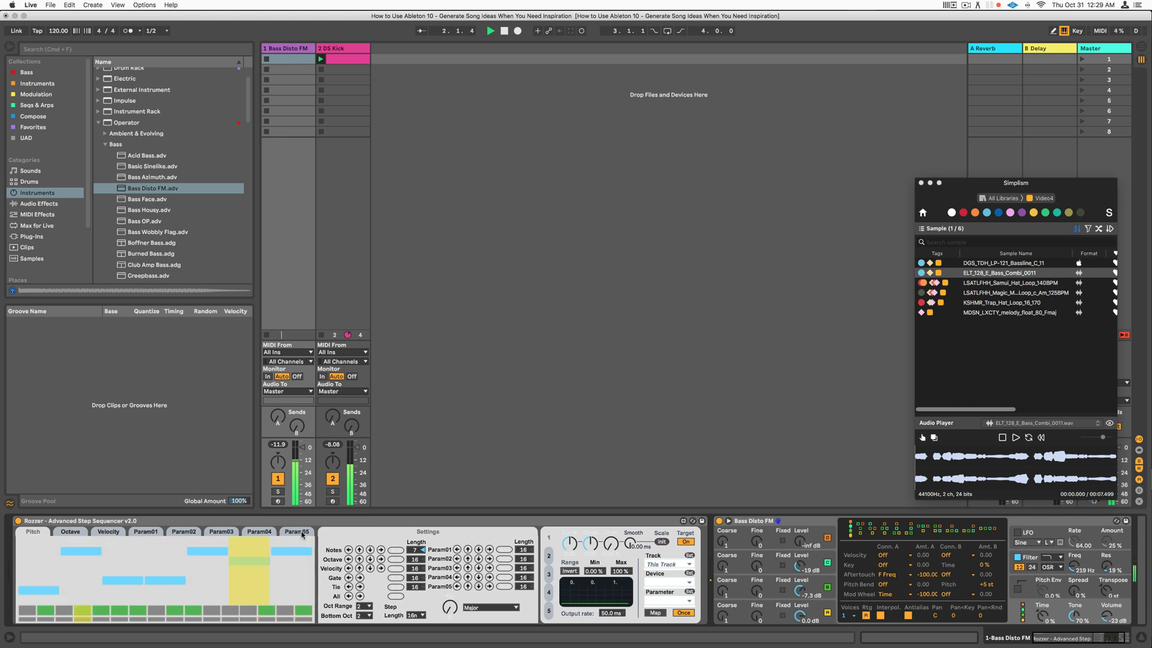
pyautogui.click(395, 560)
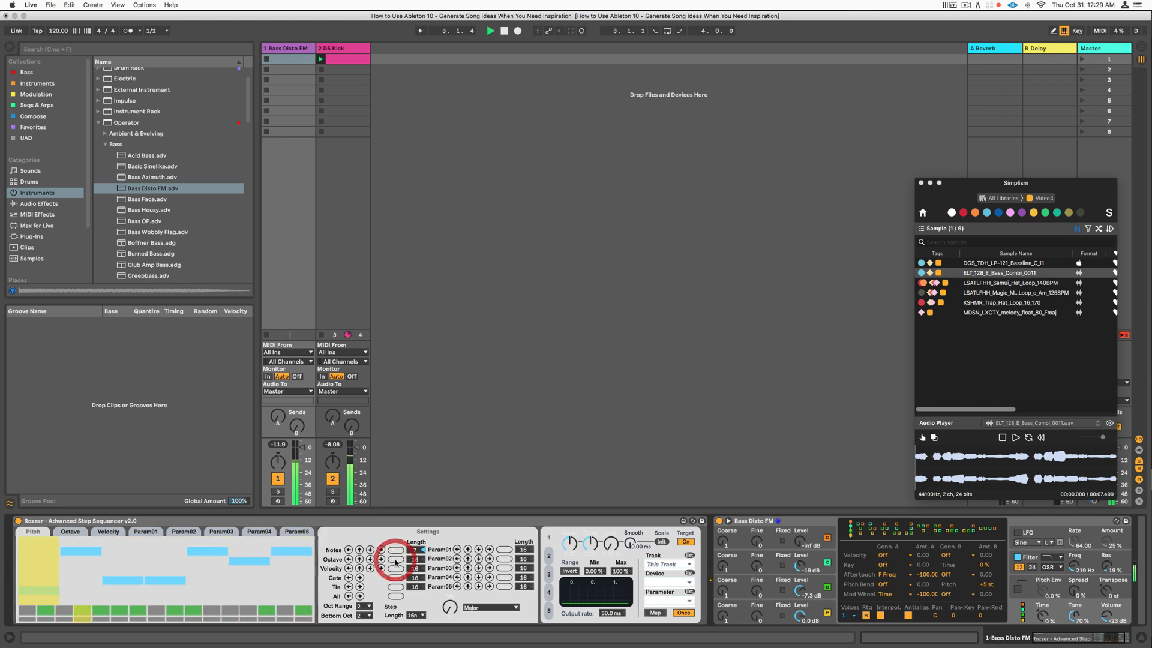
pyautogui.click(395, 560)
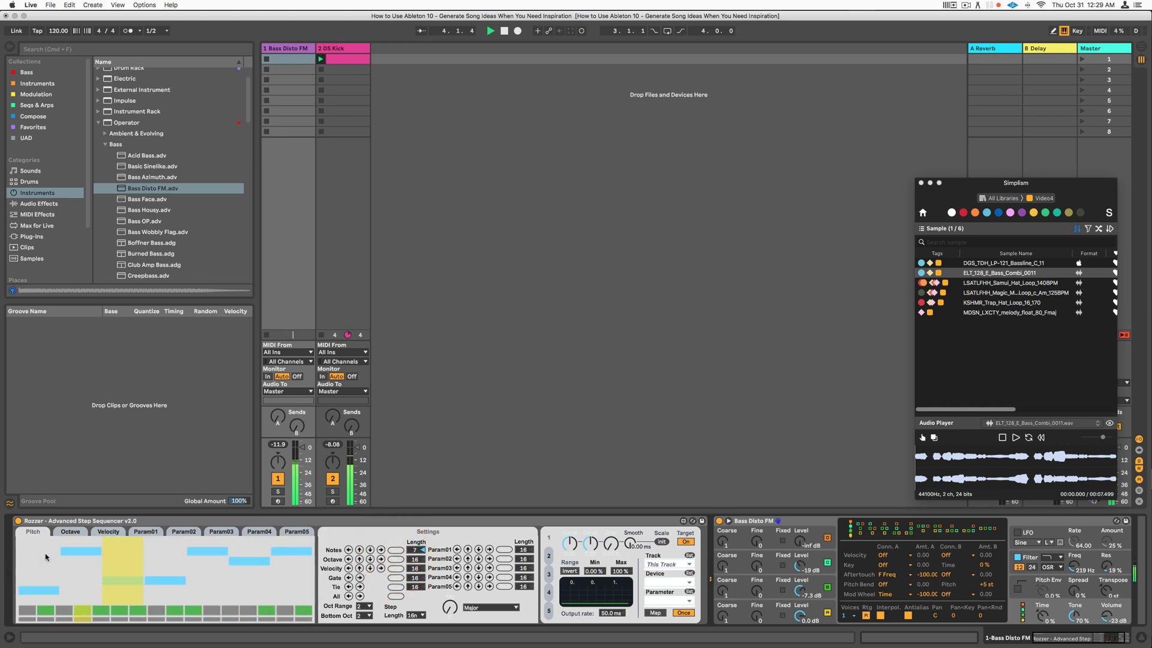
pyautogui.click(71, 531)
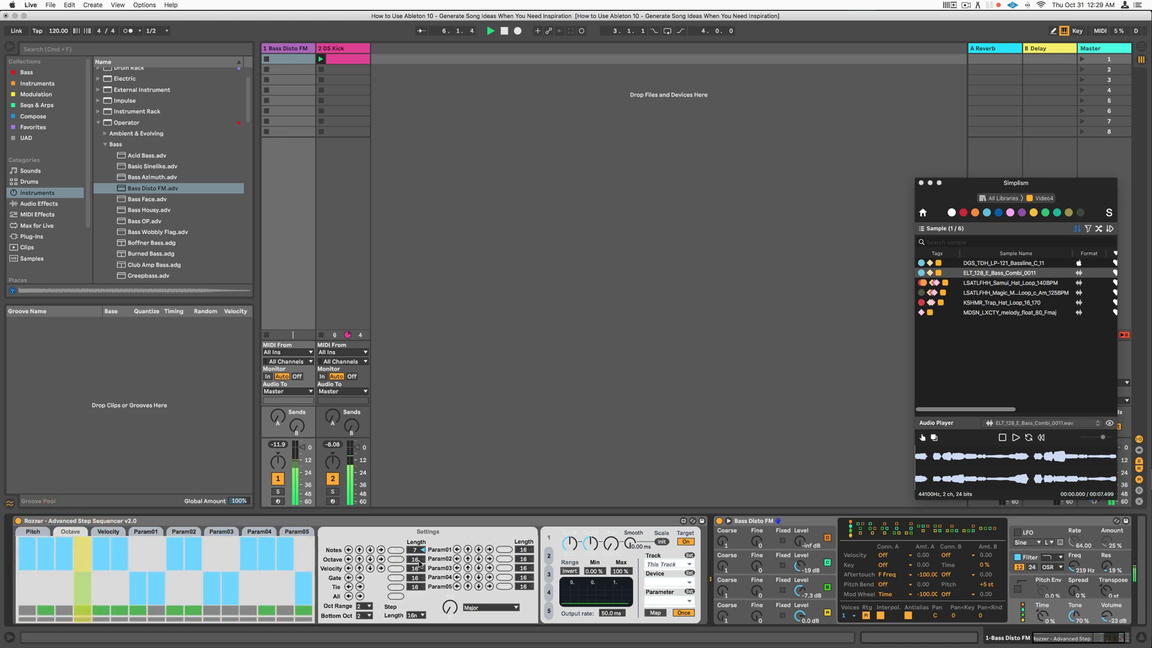
# Randomize all sequencer lanes twice, then set every step of the Octave lane to the lower octave
pyautogui.click(396, 595)
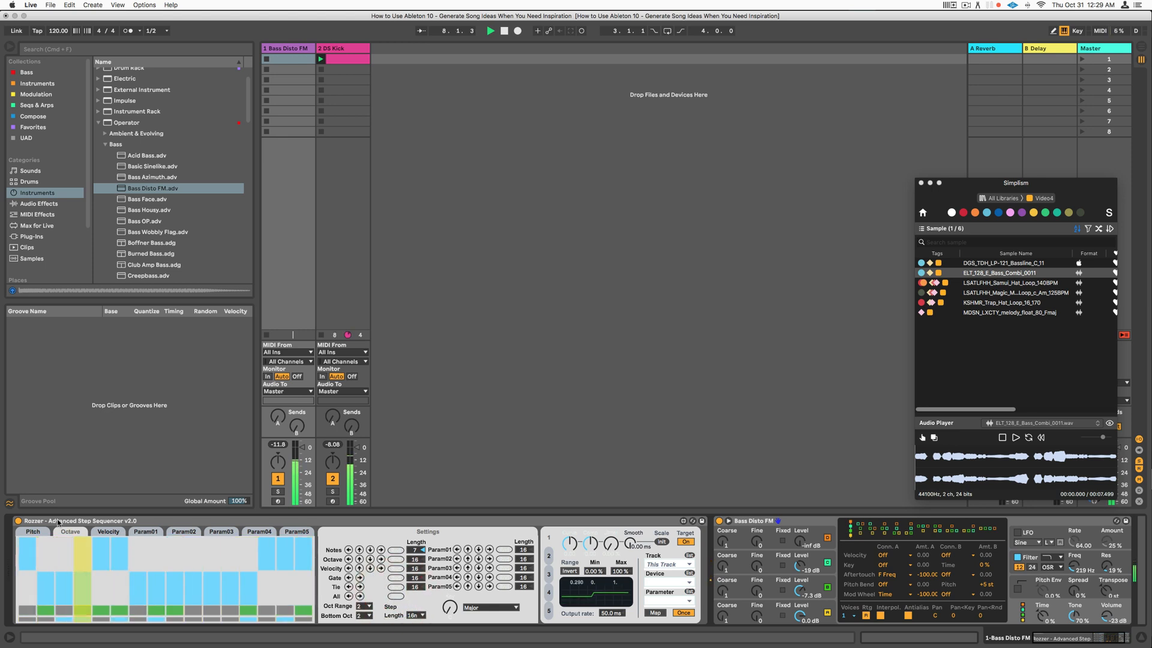
pyautogui.click(36, 532)
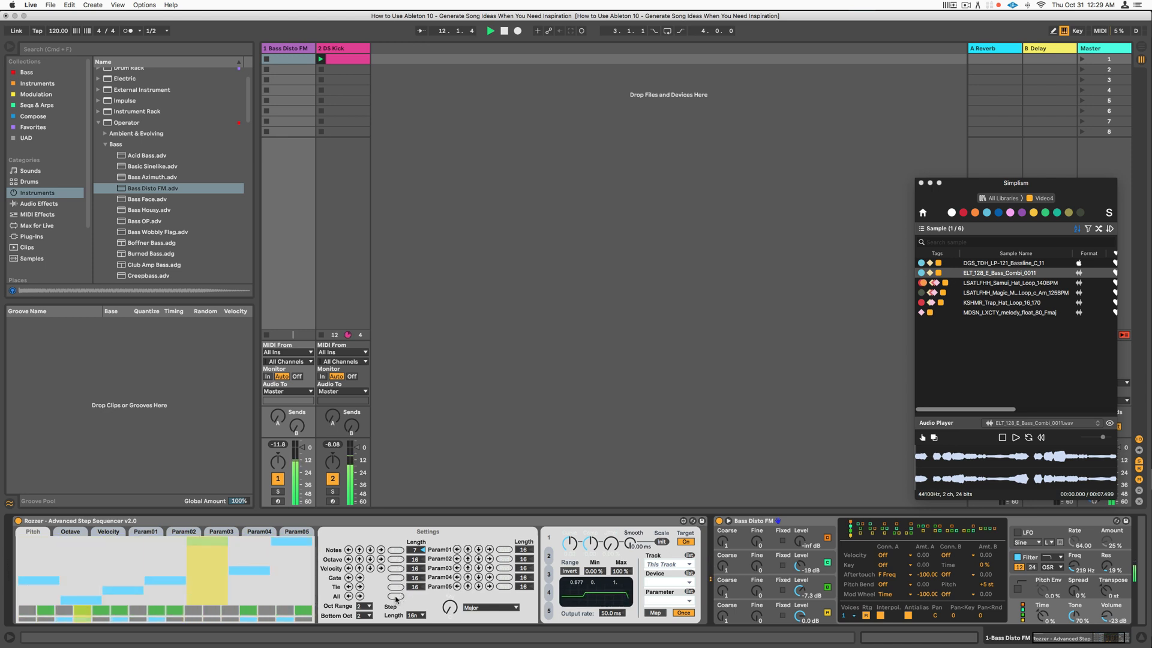
pyautogui.click(395, 596)
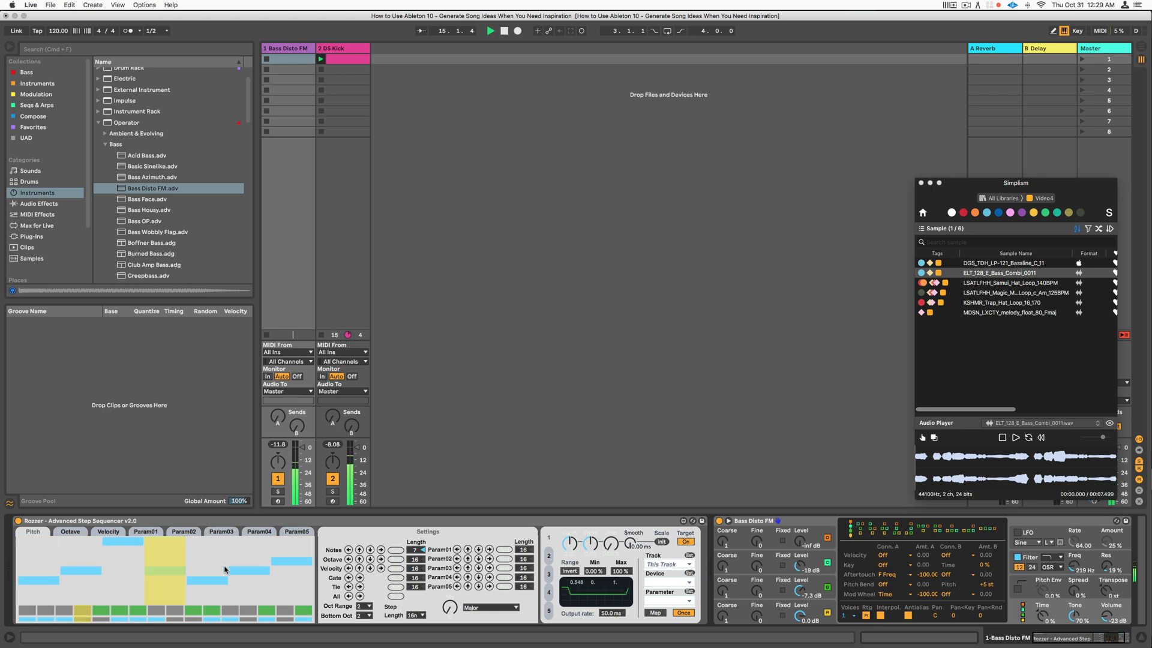
pyautogui.click(70, 531)
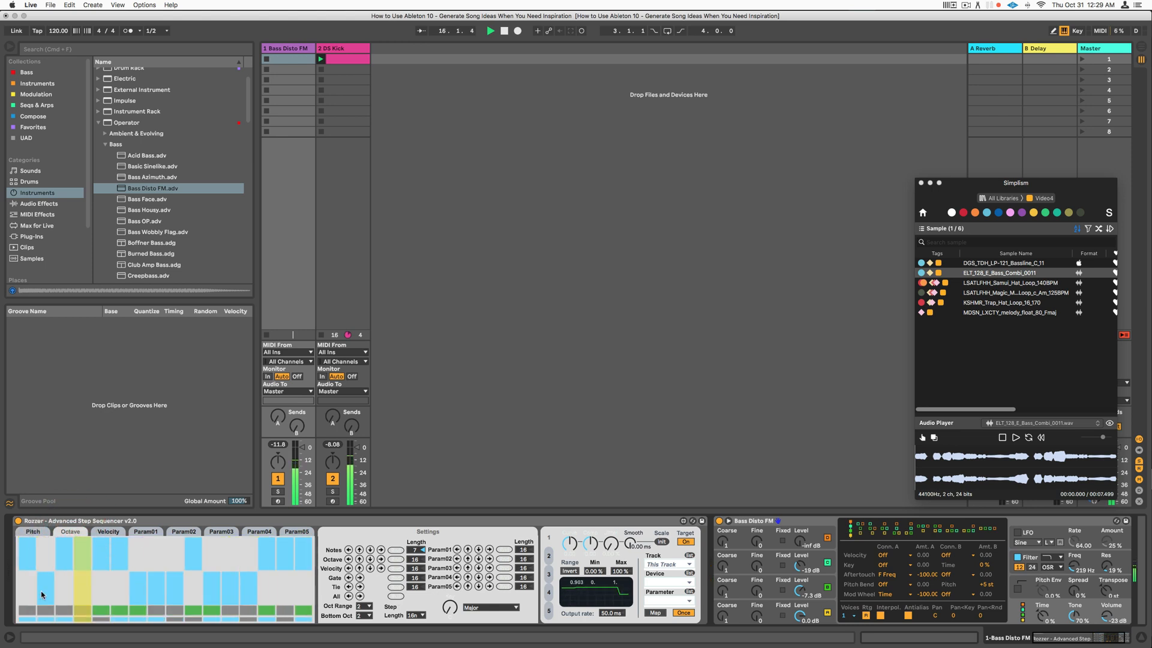
pyautogui.moveTo(42, 594); pyautogui.dragTo(304, 596)
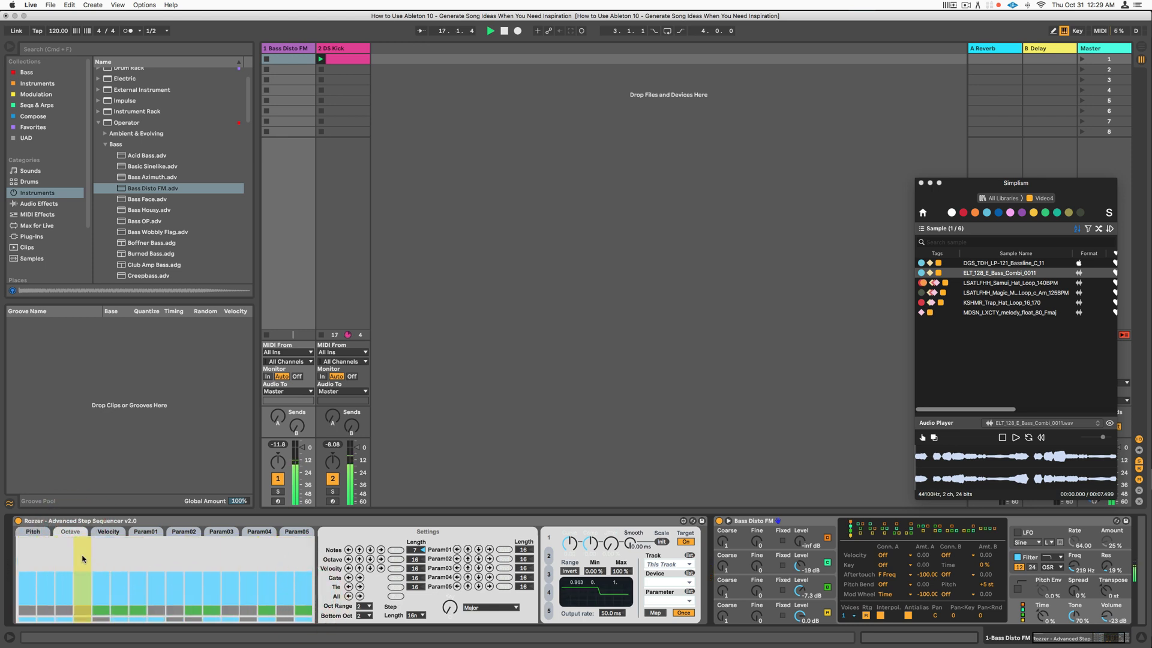
# Lower the pitch of the sixth, seventh and third steps in the Pitch lane
pyautogui.click(34, 532)
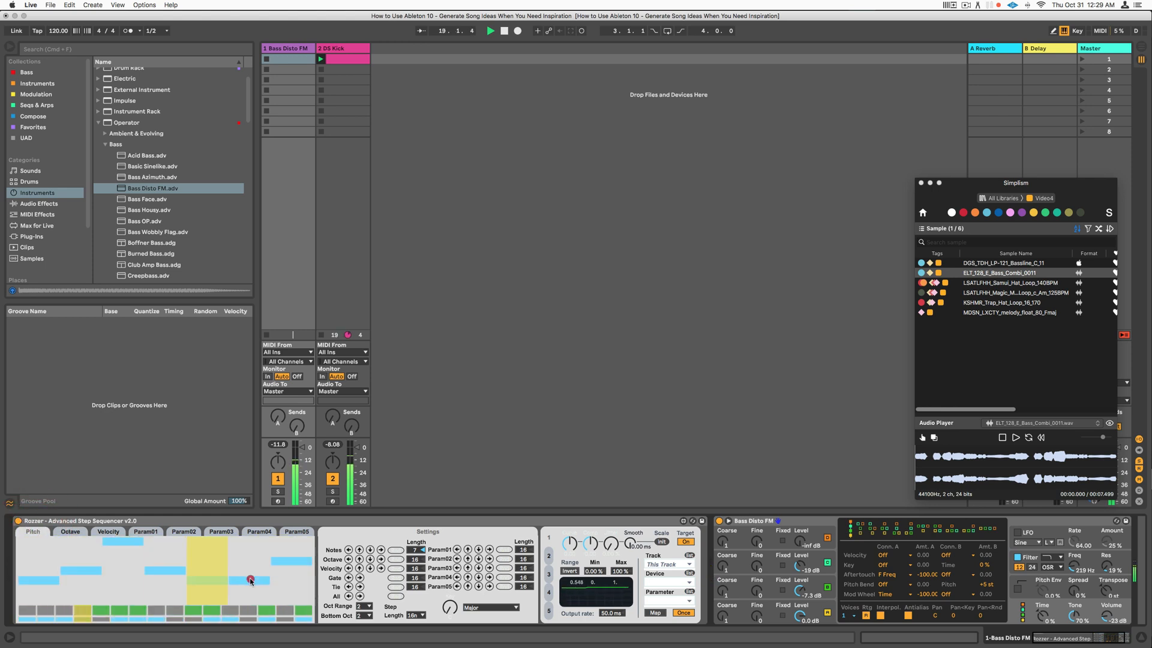
pyautogui.moveTo(250, 573); pyautogui.dragTo(251, 582)
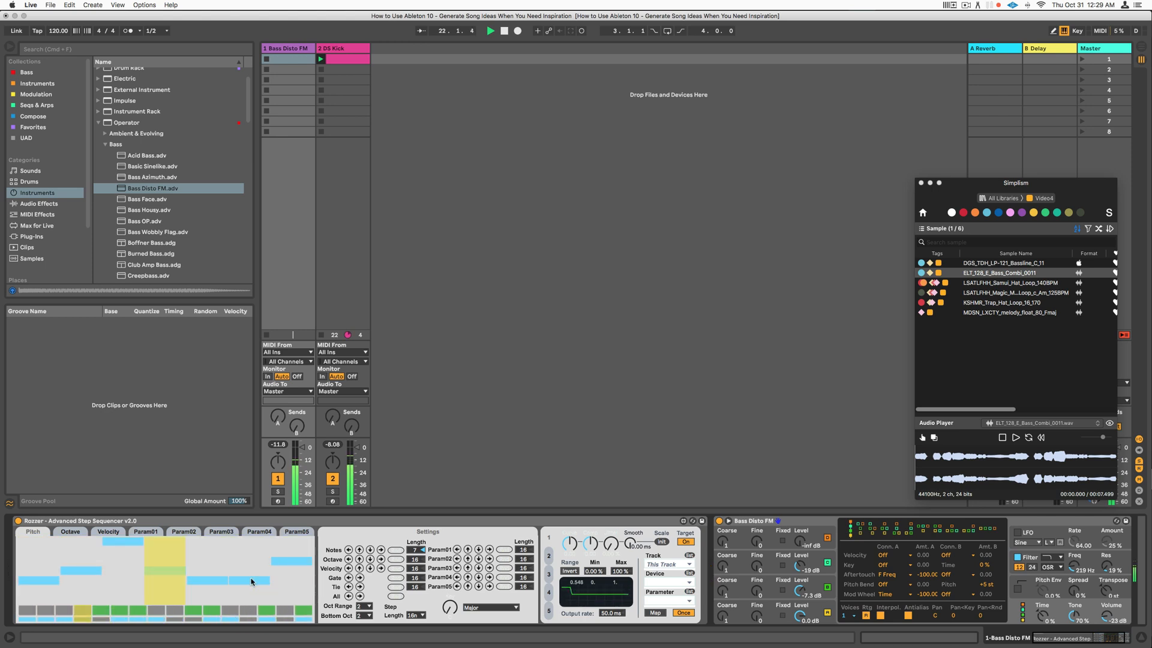
pyautogui.moveTo(287, 565); pyautogui.dragTo(287, 572)
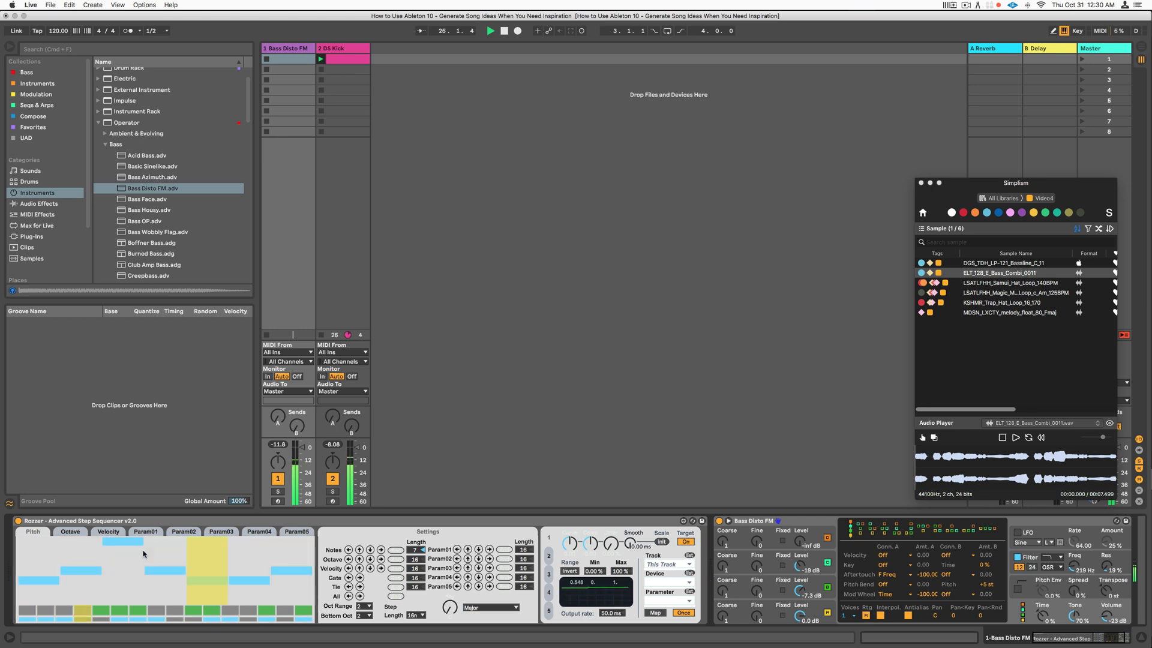
pyautogui.moveTo(128, 541); pyautogui.dragTo(133, 554)
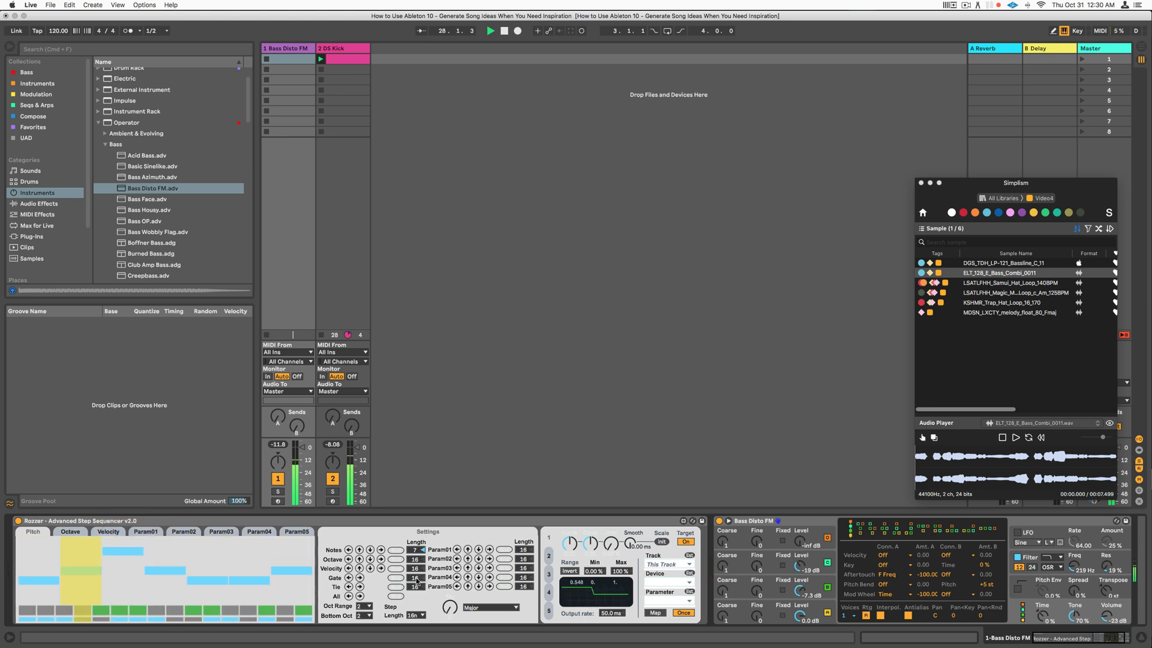
# Set the sequencer's Gate length to 7 and toggle the gates of the second and sixth steps
pyautogui.moveTo(421, 580); pyautogui.dragTo(422, 582)
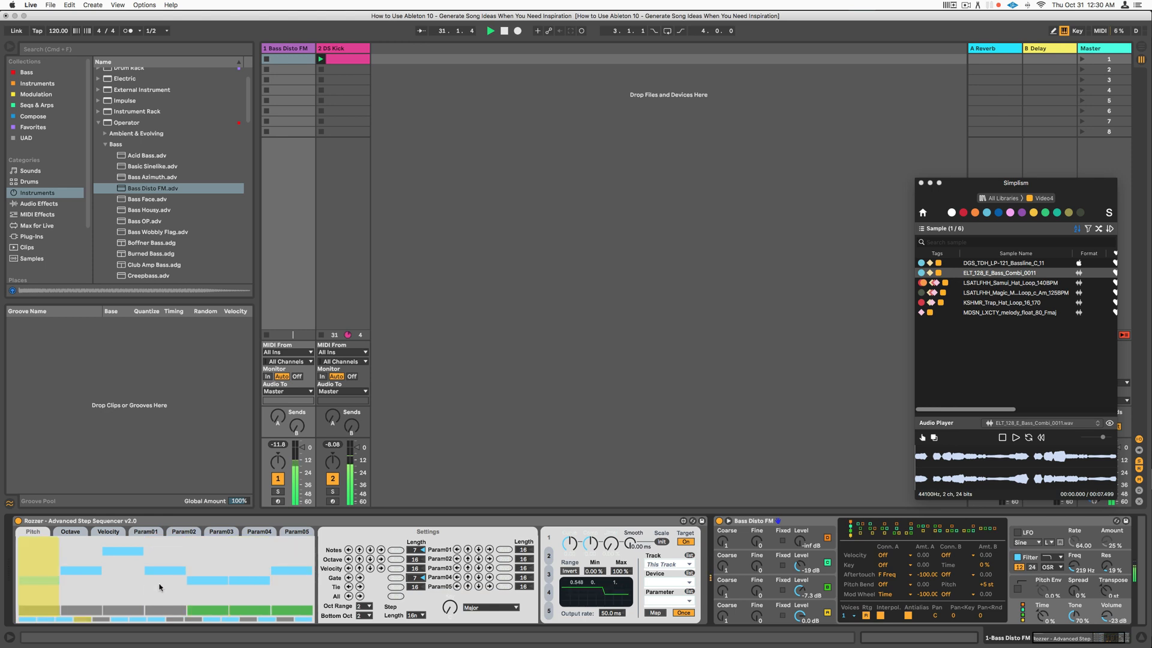
pyautogui.click(95, 606)
pyautogui.click(254, 606)
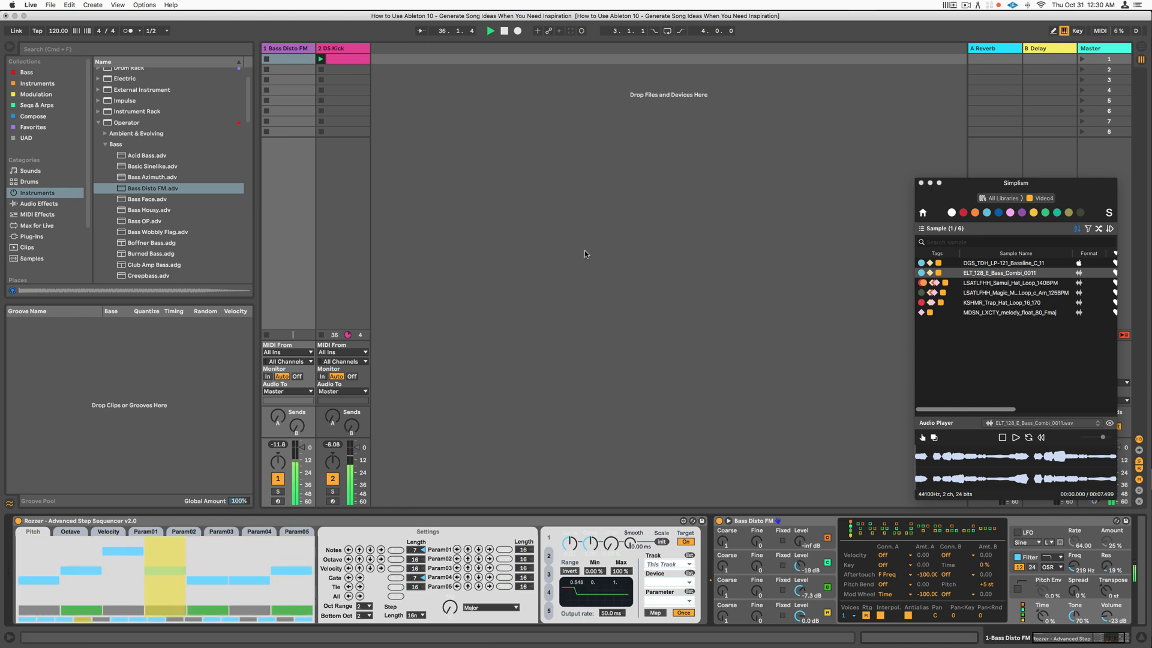
# Insert a new MIDI track after the DS Kick track
pyautogui.rightClick(394, 87)
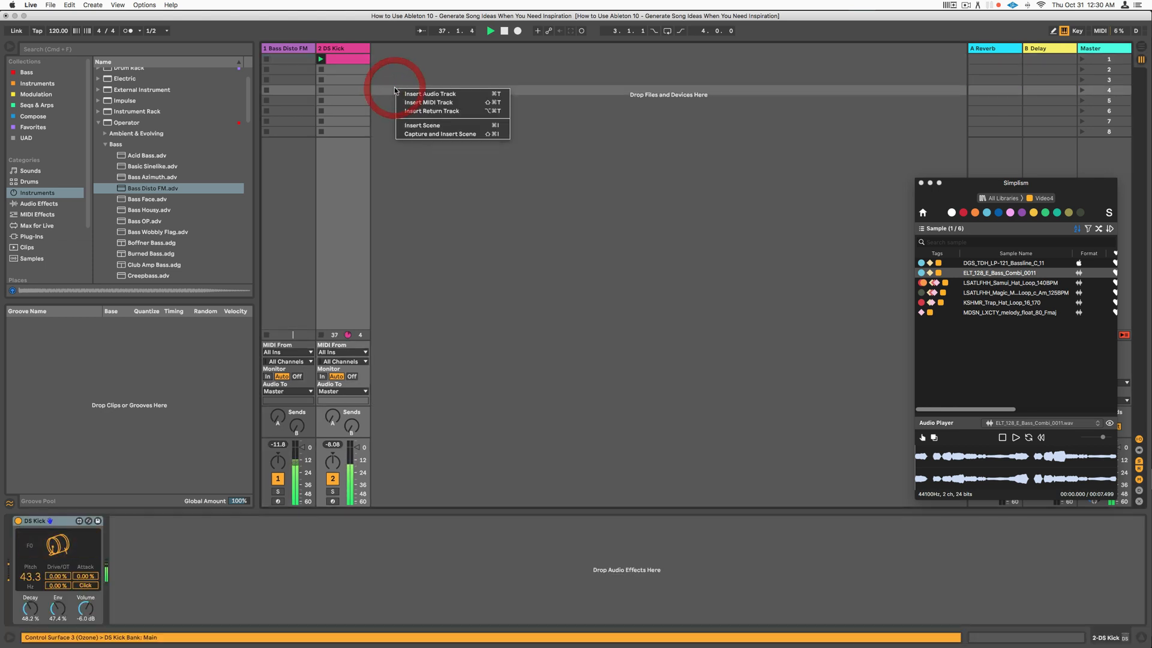
pyautogui.click(418, 100)
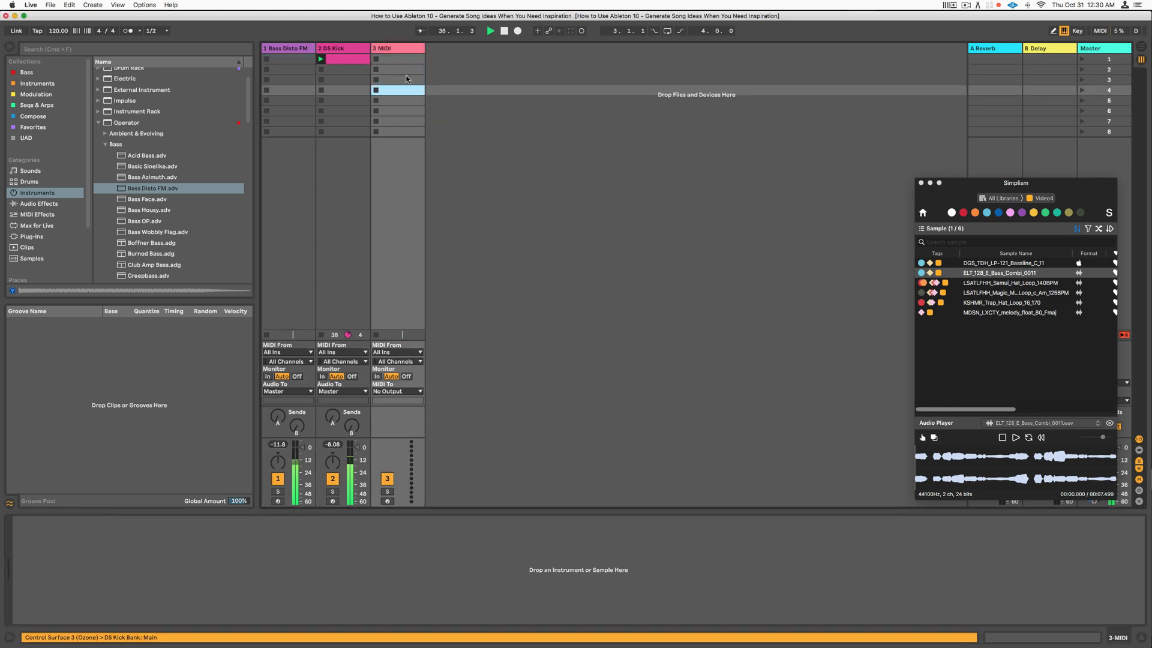
# Load the Rozzer Advanced Step Sequencer v2.0 Max MIDI effect onto the new MIDI track and start playback
pyautogui.scroll(-5, 144, 202)
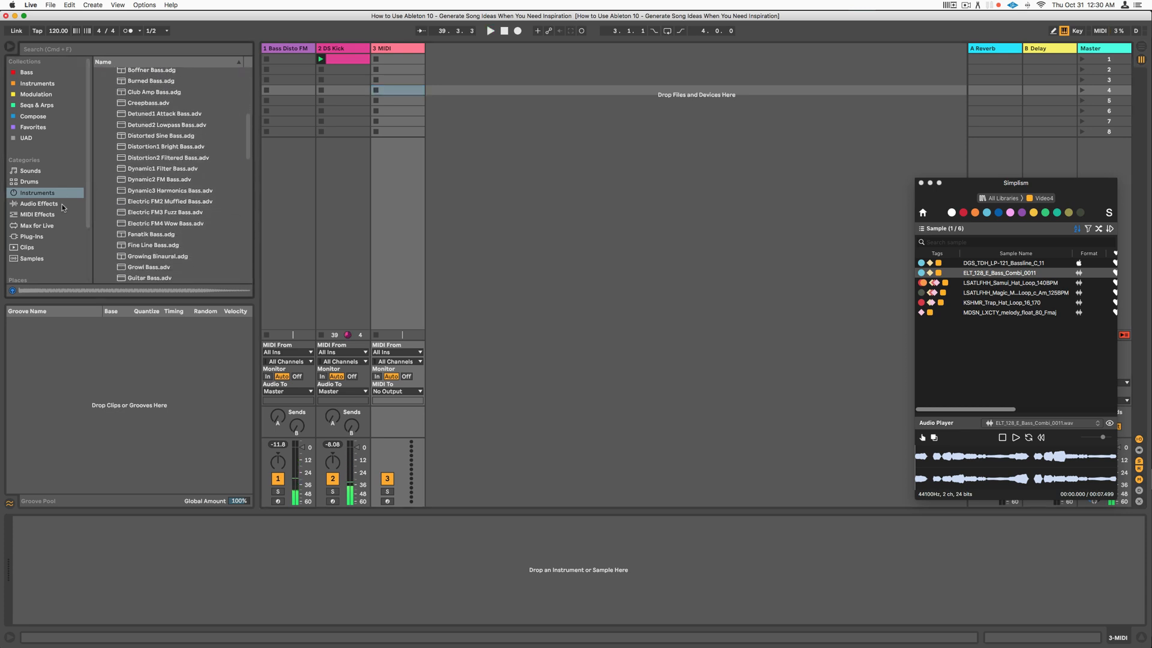
pyautogui.click(47, 225)
pyautogui.scroll(4, 134, 179)
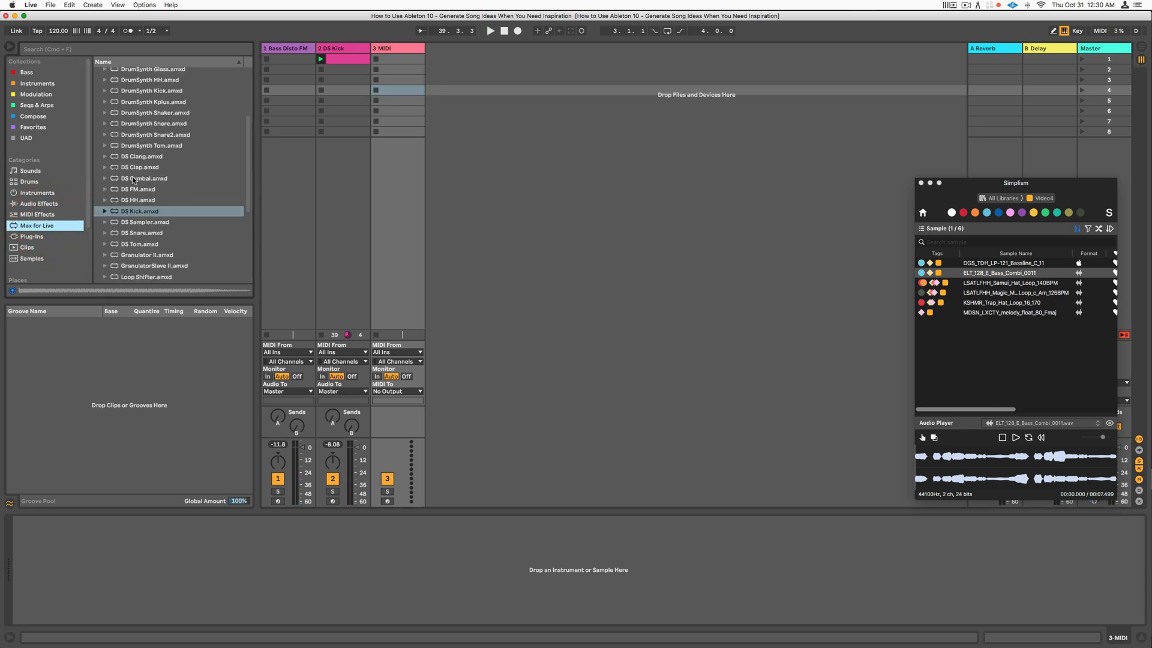
pyautogui.click(98, 83)
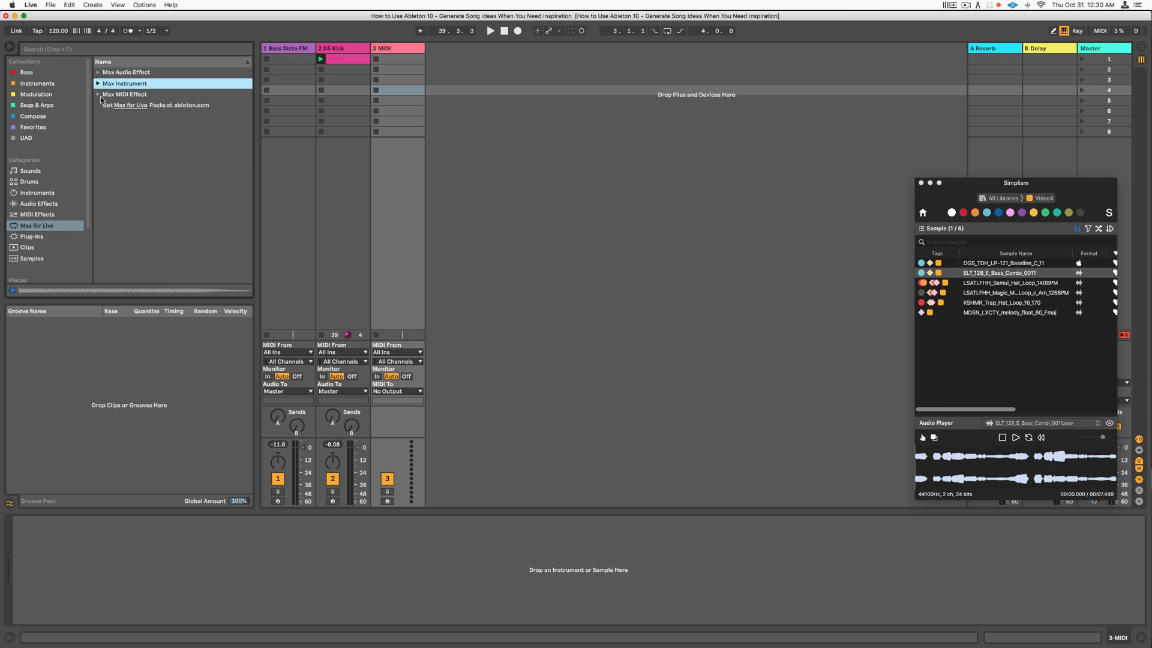
pyautogui.click(98, 94)
pyautogui.scroll(-10, 172, 197)
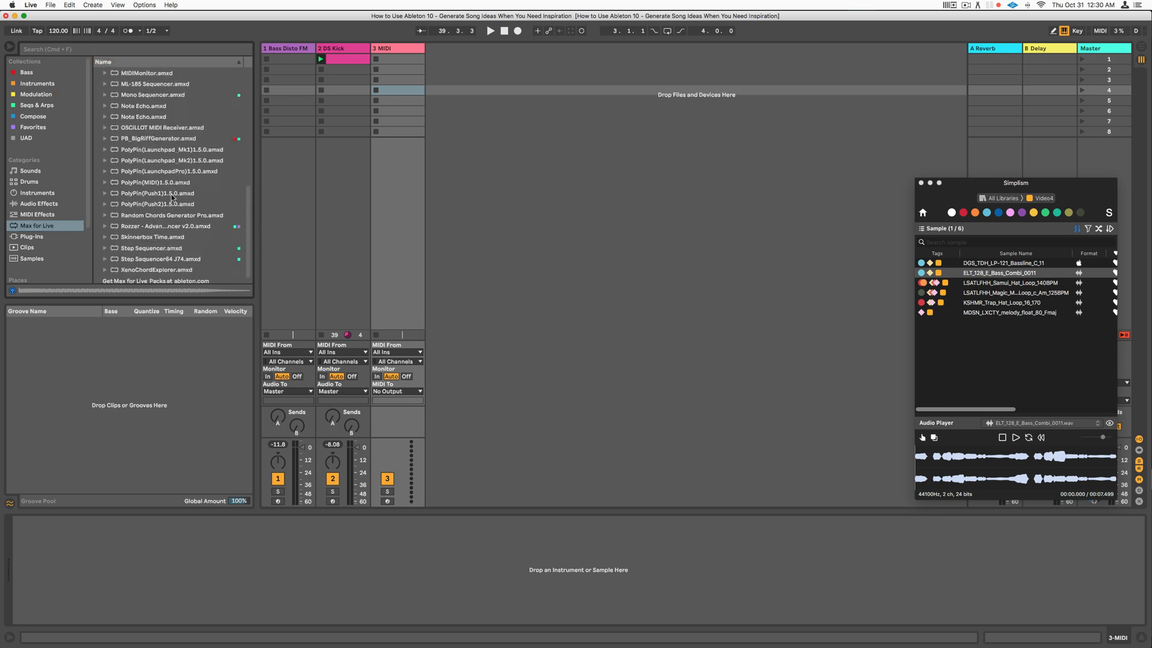
pyautogui.doubleClick(165, 222)
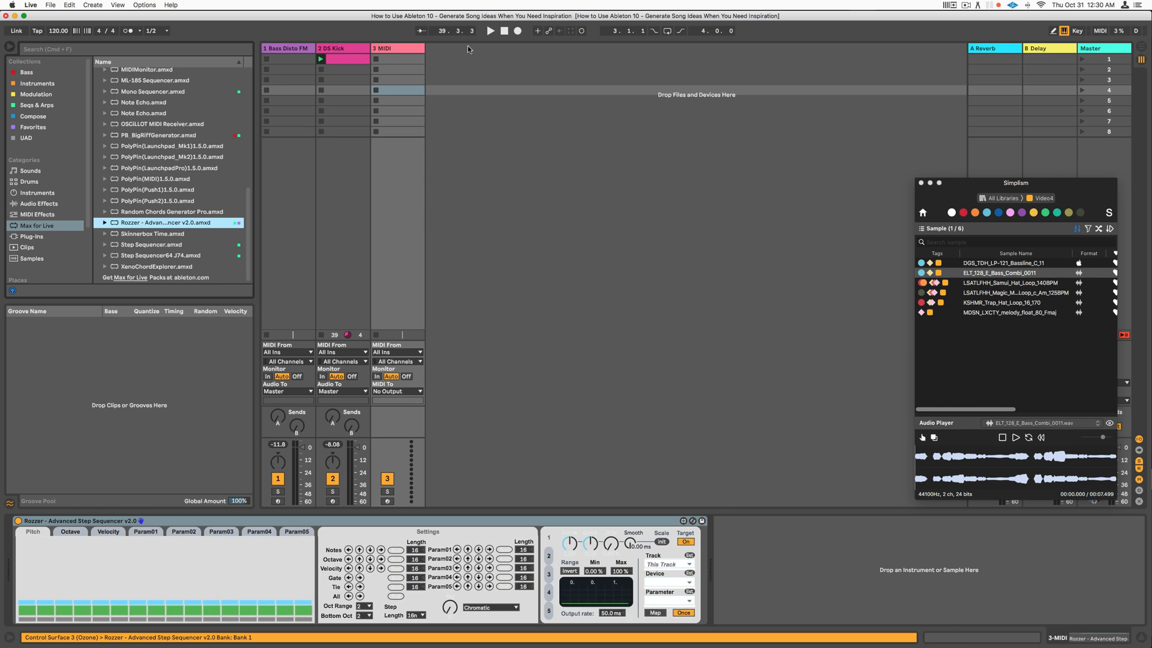
pyautogui.click(493, 31)
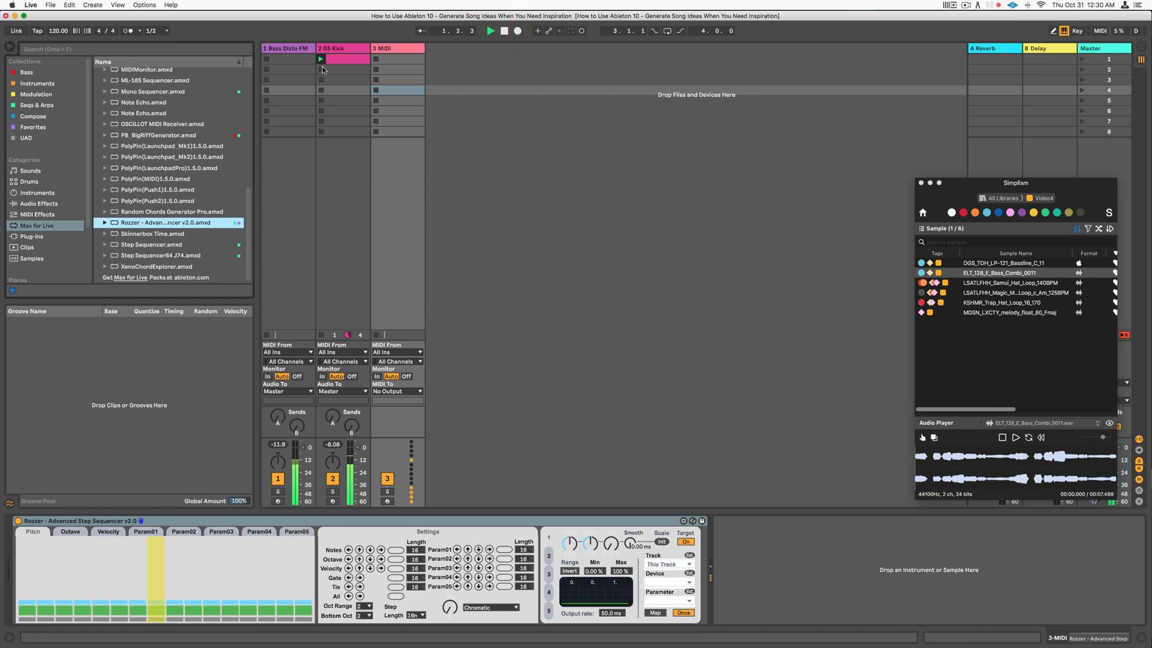
# Audition samples in Samplism and load LSATLFHH_Samui_Hat_Loop_140BPM as the instrument after the step sequencer on the third track
pyautogui.click(403, 49)
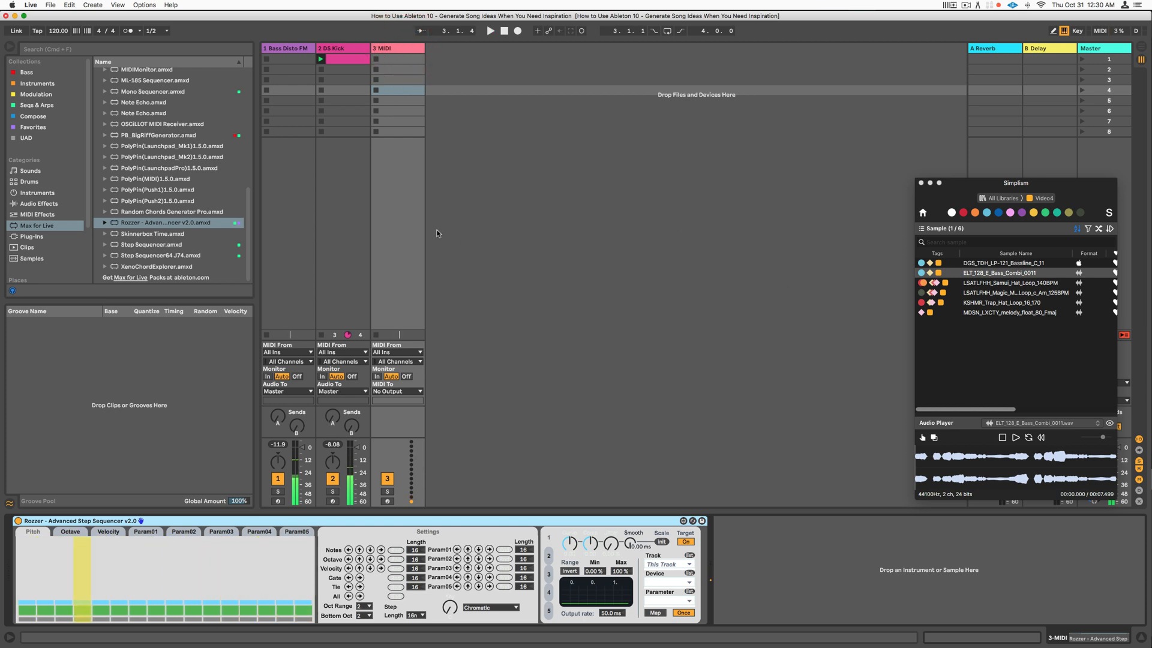
pyautogui.click(403, 50)
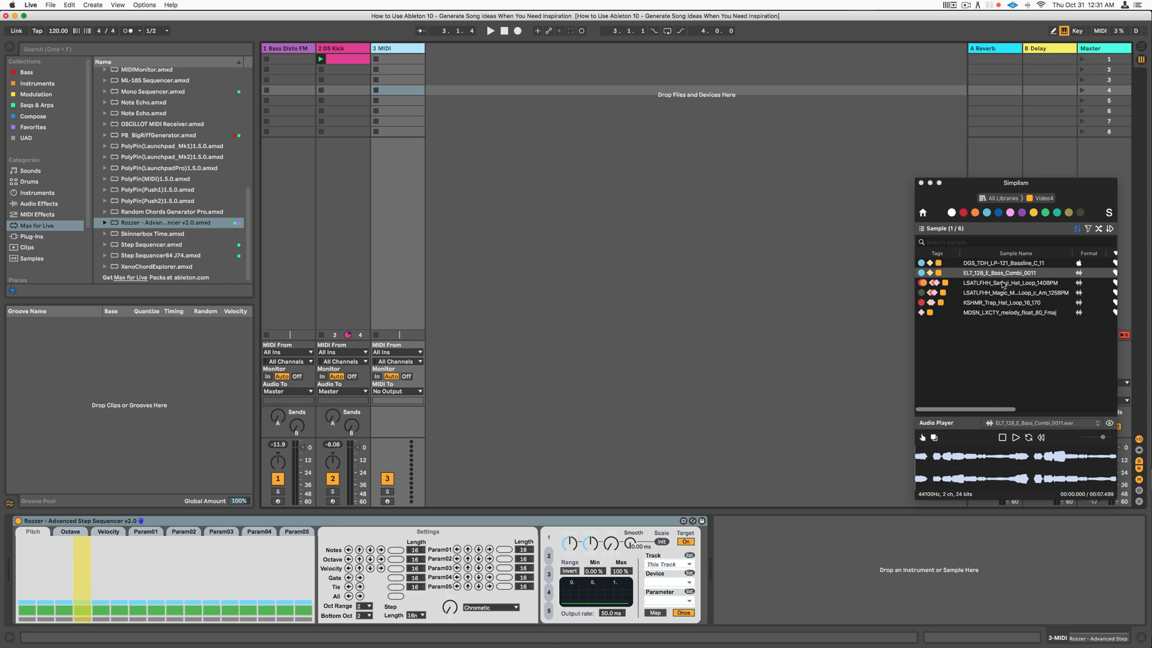
pyautogui.click(1000, 283)
pyautogui.click(992, 284)
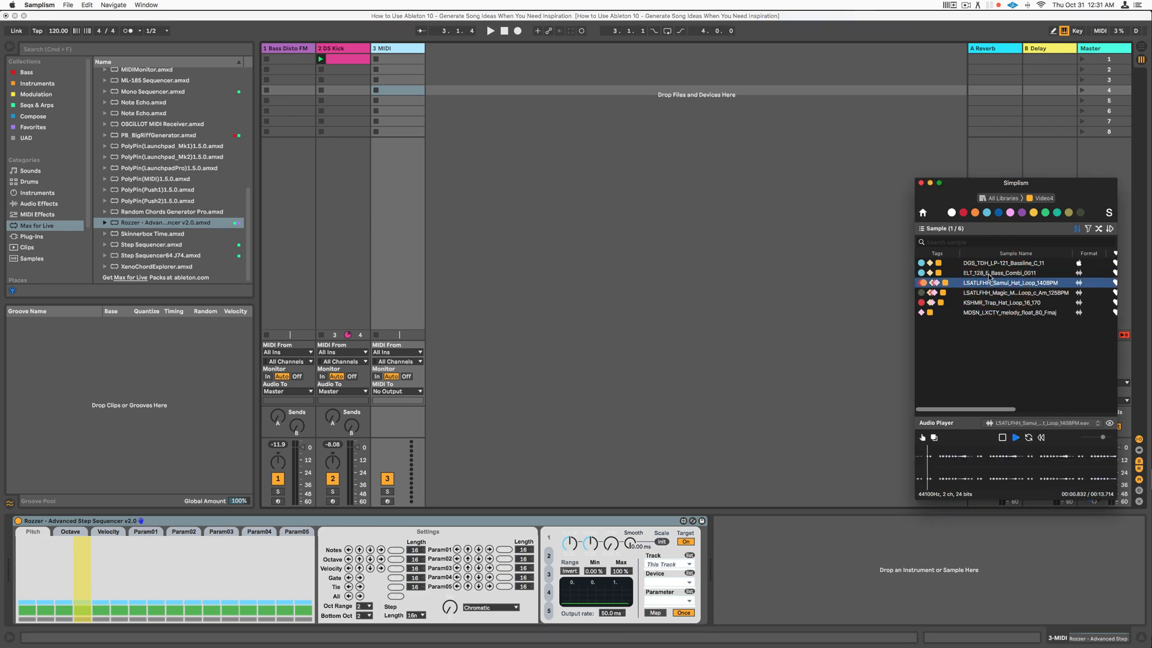
pyautogui.click(989, 274)
pyautogui.click(987, 285)
pyautogui.moveTo(972, 286); pyautogui.dragTo(782, 579)
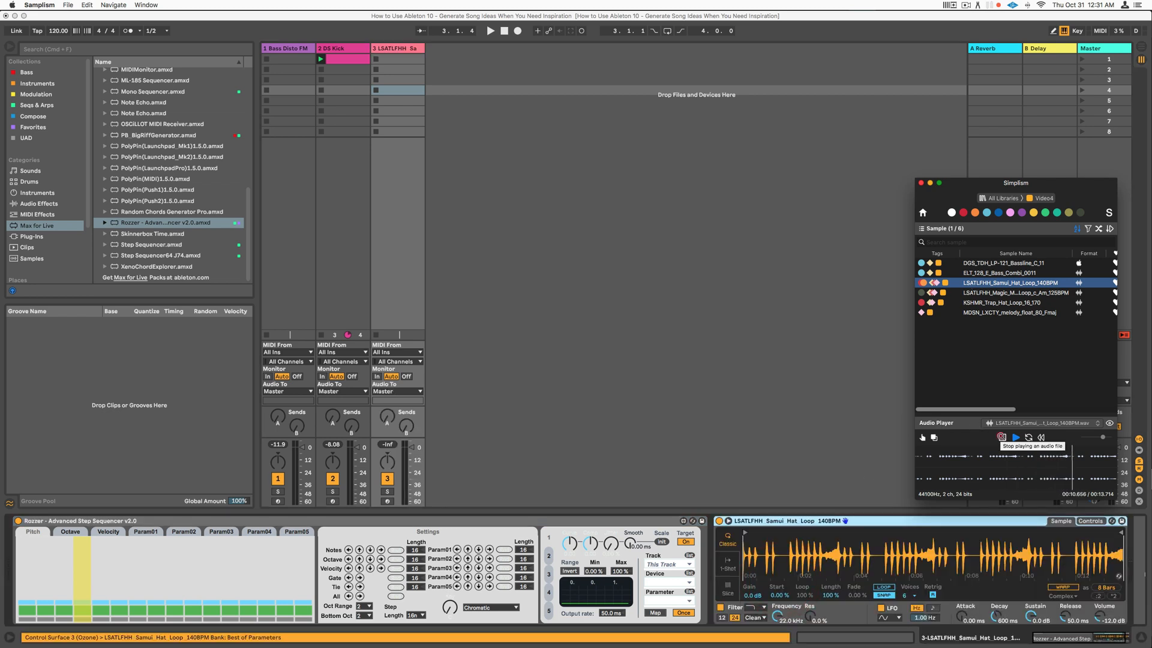
pyautogui.click(1001, 437)
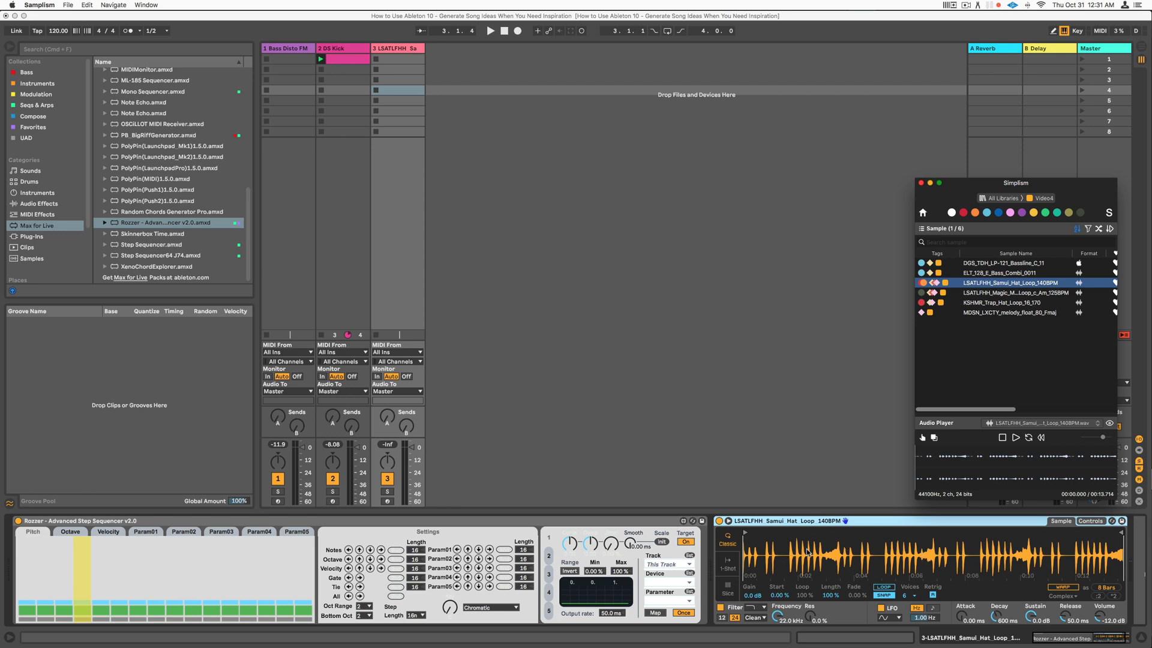
# Switch the hat loop's sampler to Slice mode and set its warp mode to Beats during playback
pyautogui.click(728, 587)
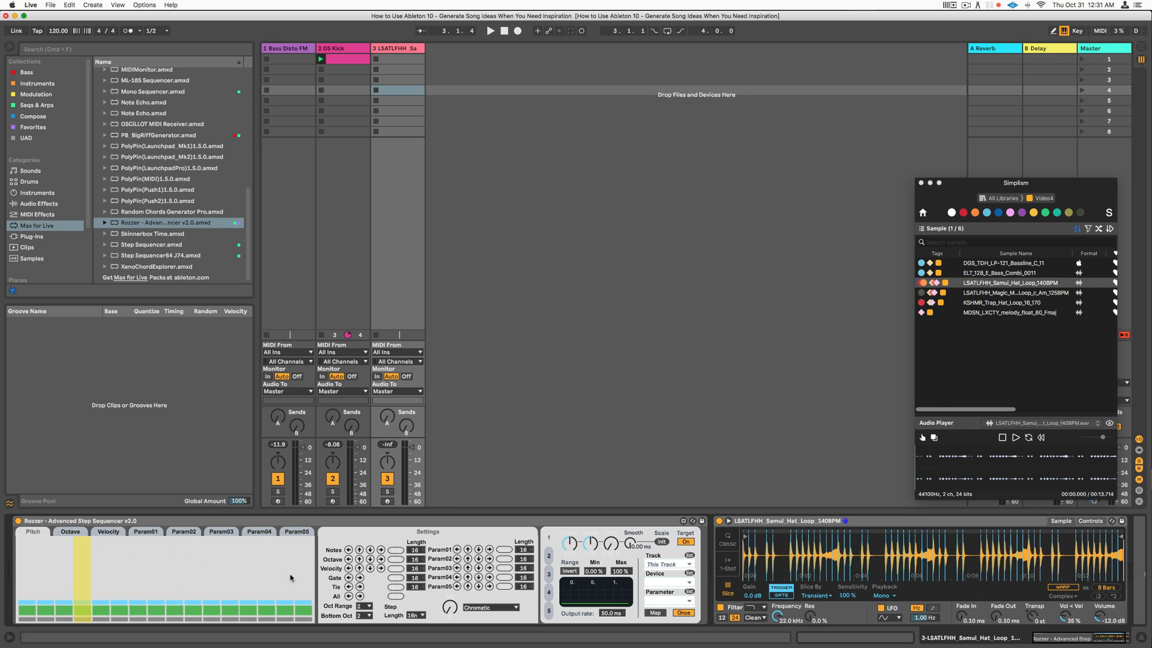
pyautogui.click(607, 519)
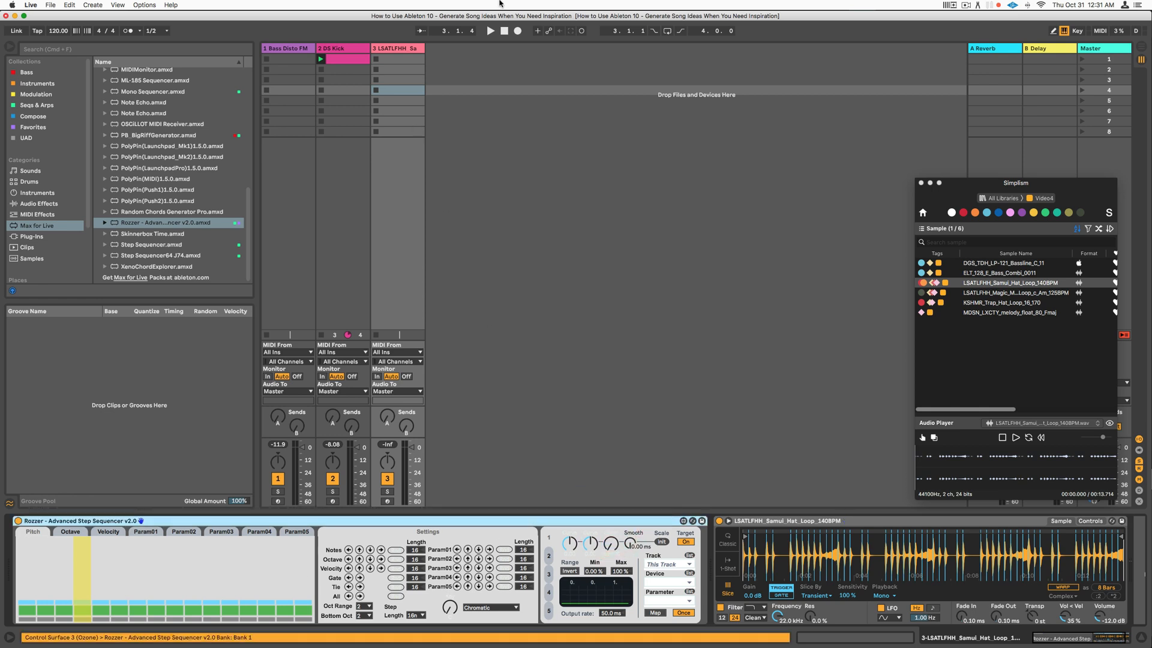
pyautogui.click(490, 31)
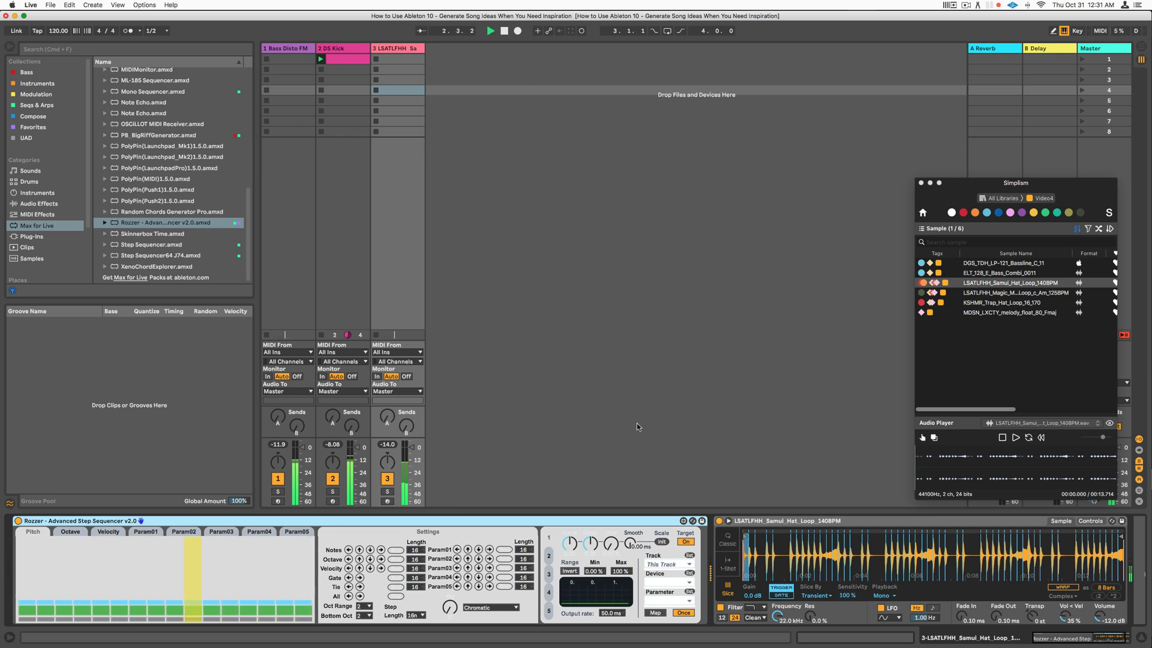
pyautogui.click(1062, 588)
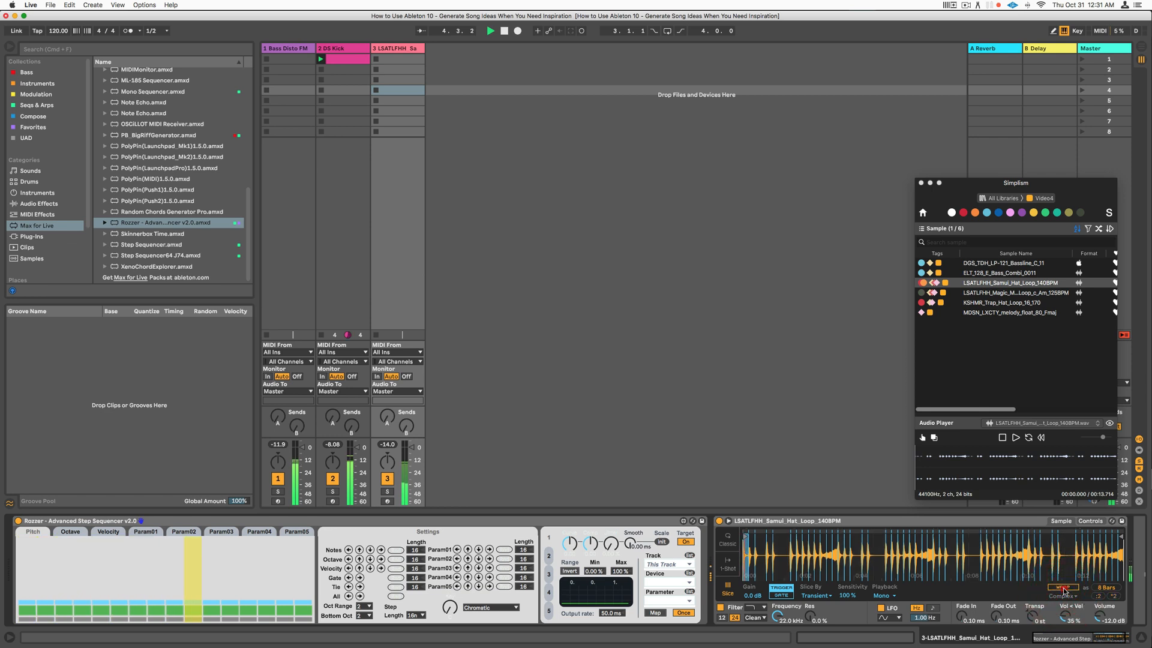
pyautogui.click(1063, 596)
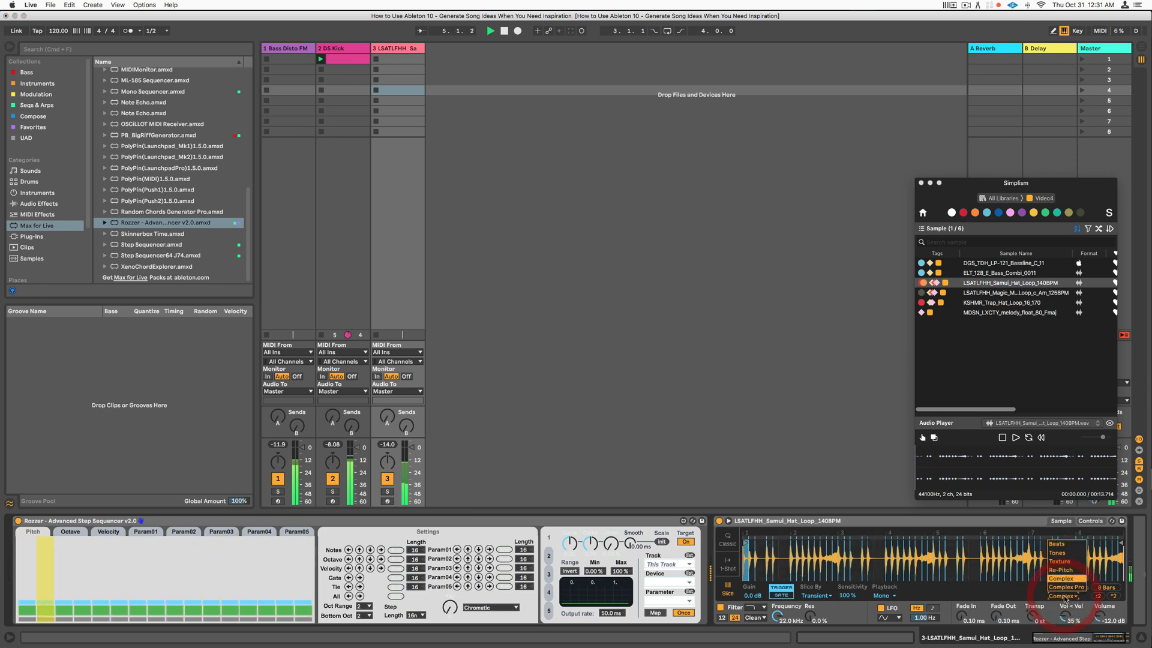
pyautogui.click(1063, 546)
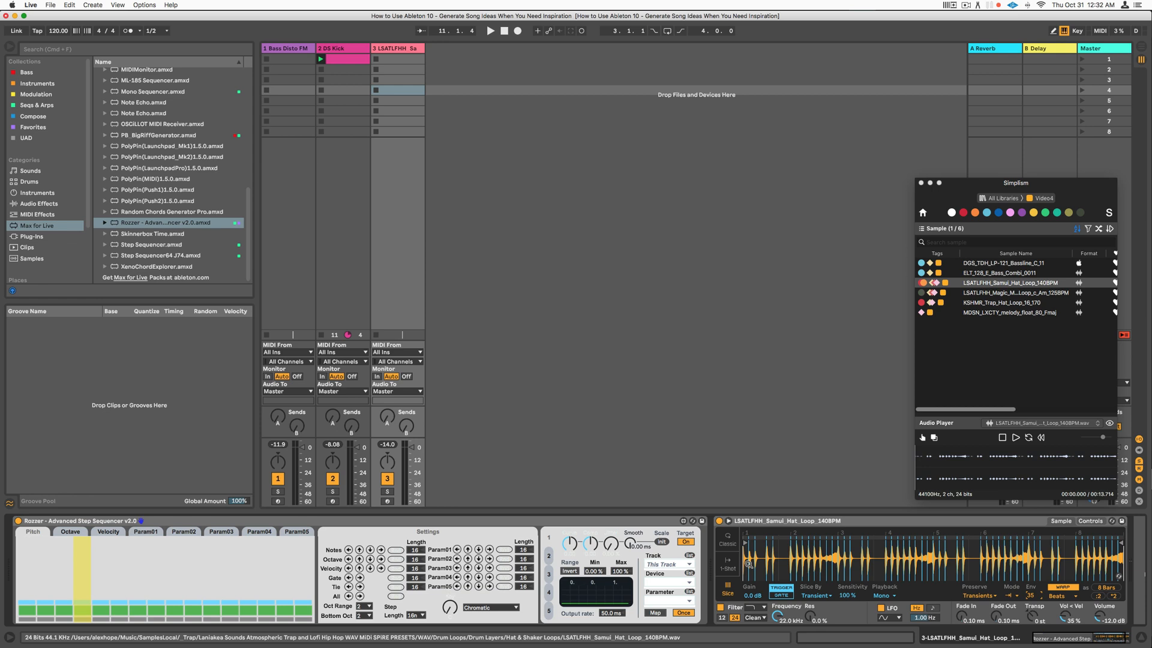
# Randomize the hat sequencer's Notes lane and adjust the Bass Disto FM track's volume during playback
pyautogui.press('space')
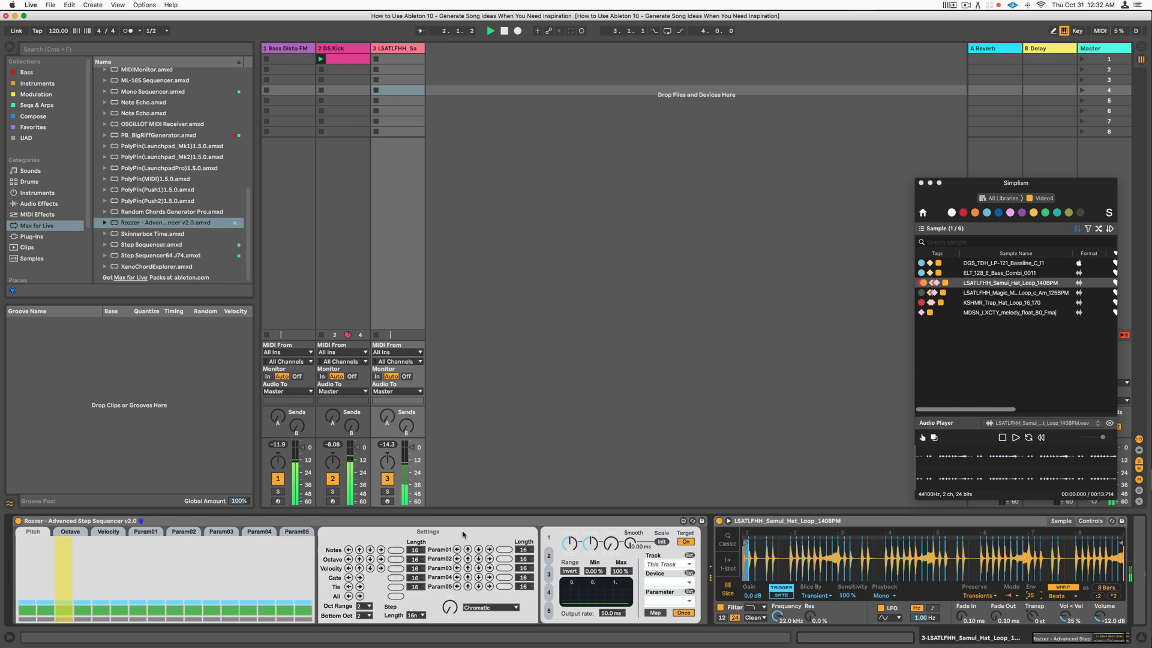
pyautogui.click(397, 551)
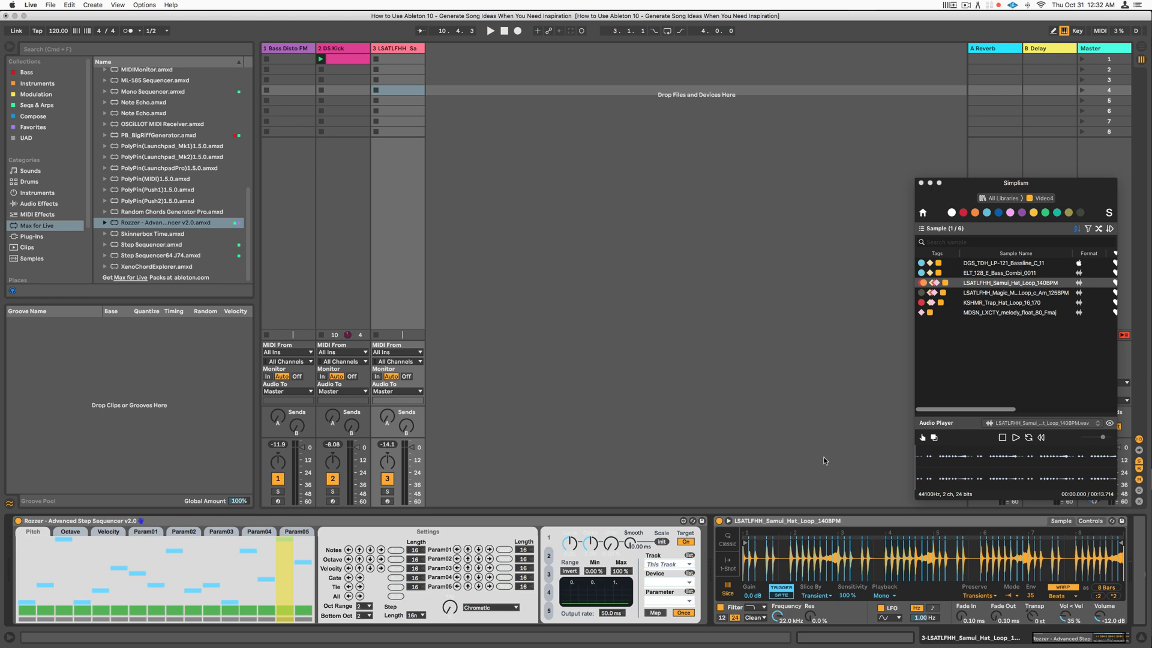
pyautogui.press('space')
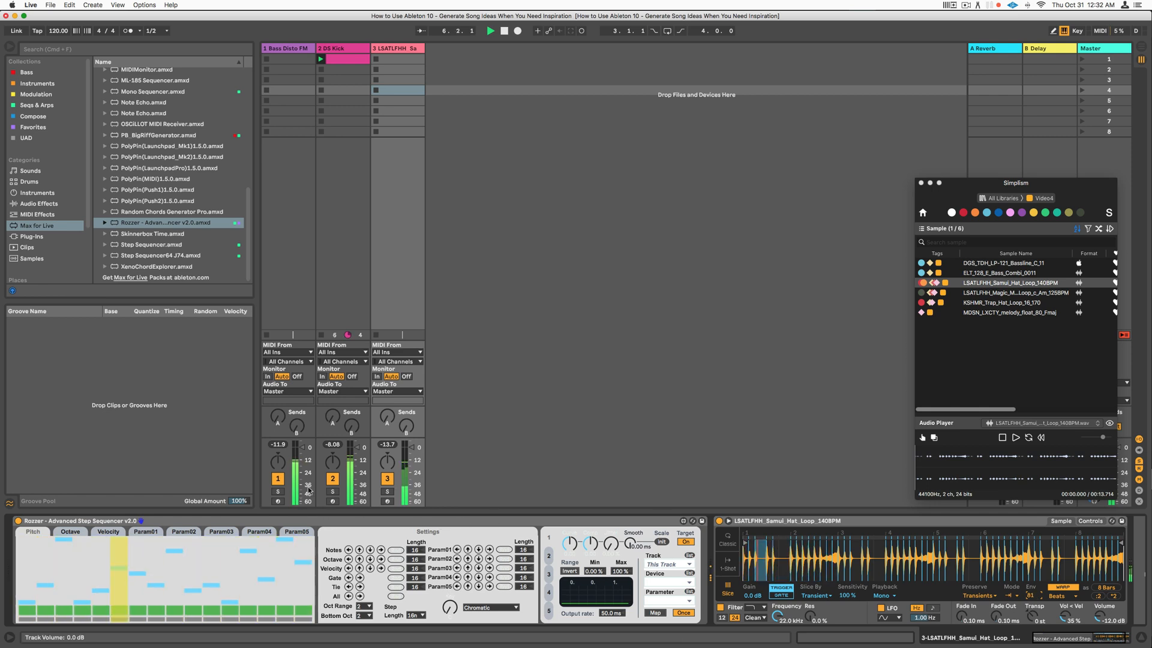
pyautogui.moveTo(303, 448); pyautogui.dragTo(303, 448)
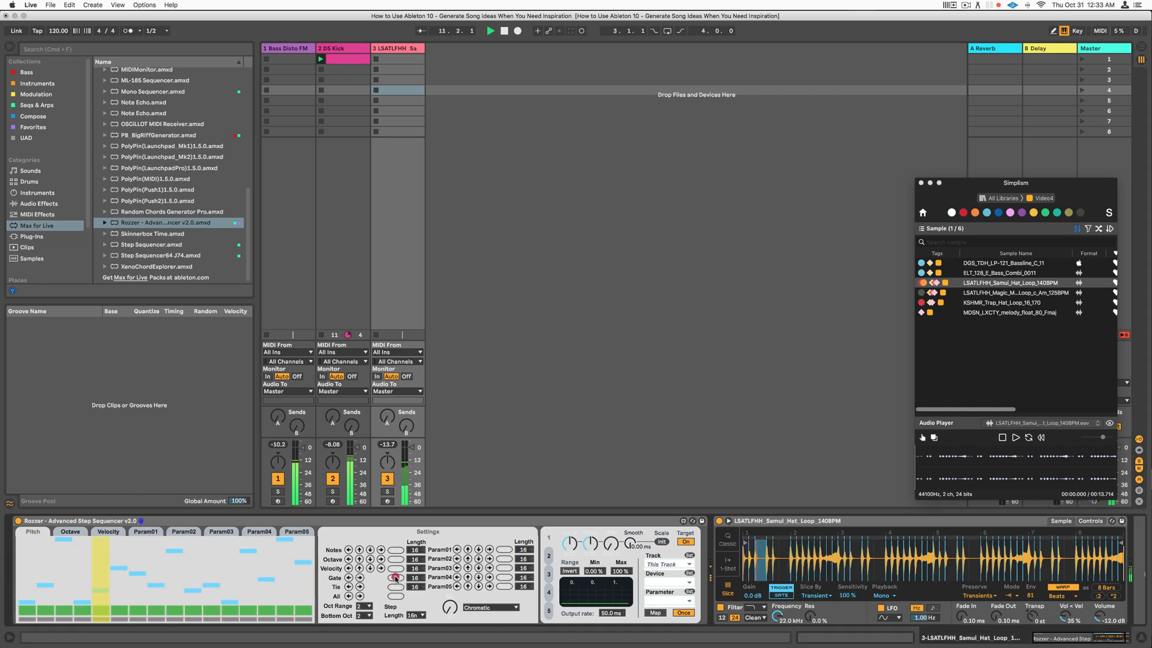
# Randomize the hat sequencer's Gate lane and toggle the gate of the eighth step
pyautogui.click(395, 578)
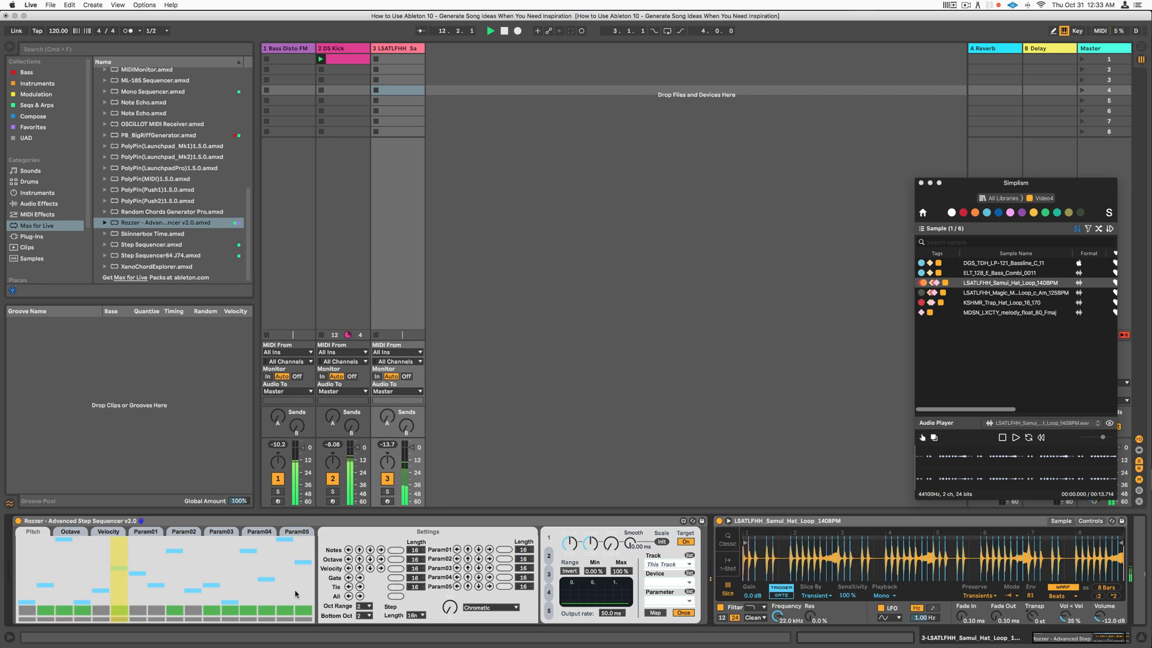
pyautogui.click(156, 609)
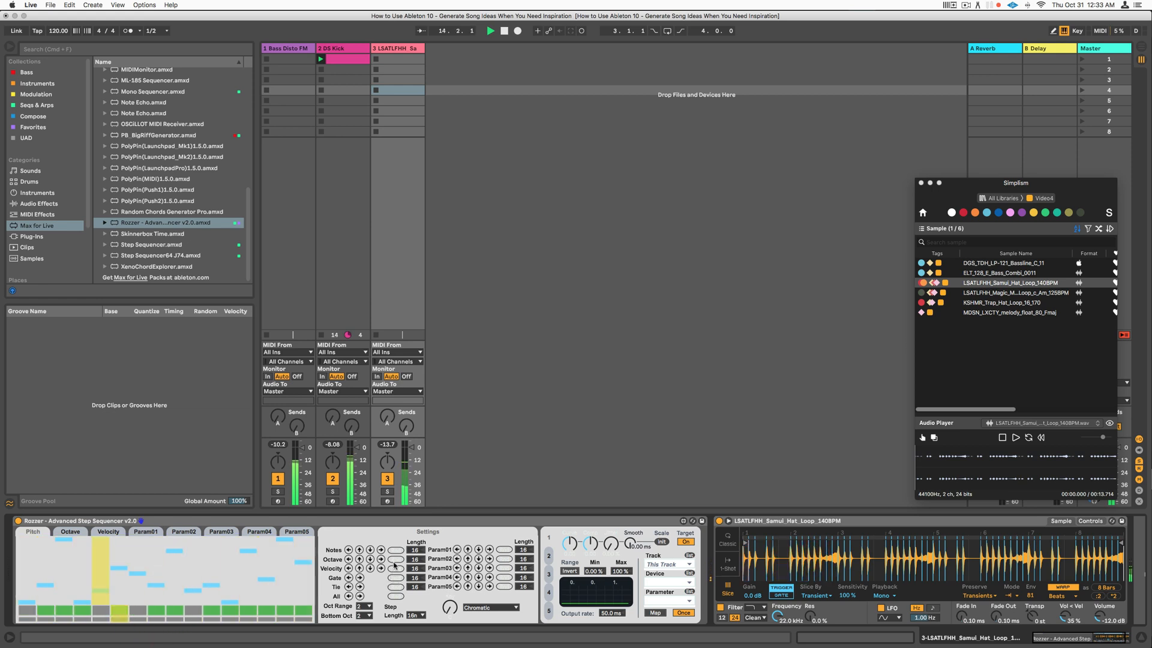
# Try every step of the hat sequencer's Octave lane at the upper octave, and return them all to the lower octave
pyautogui.click(71, 532)
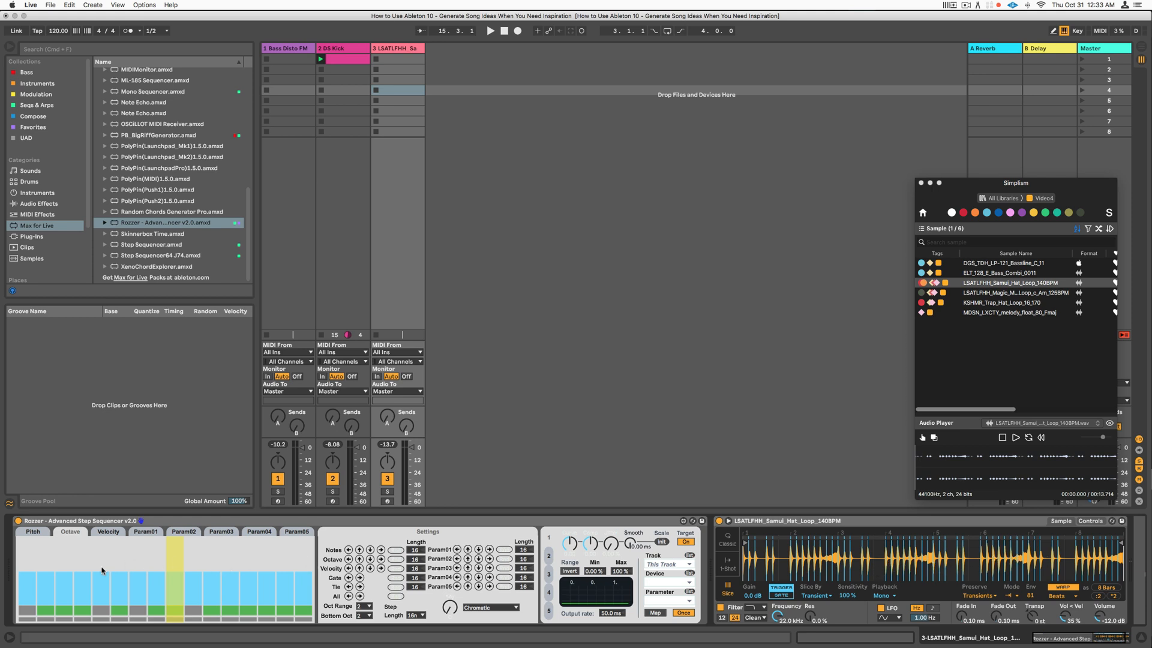
pyautogui.press('space')
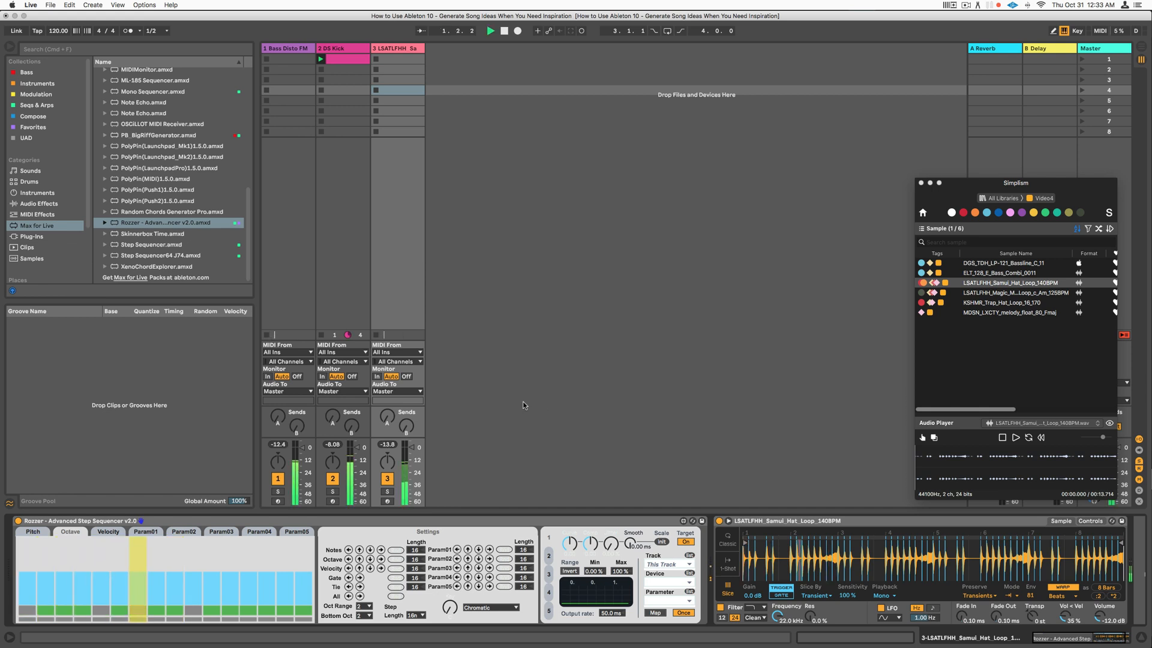
pyautogui.moveTo(102, 554); pyautogui.dragTo(158, 552)
pyautogui.moveTo(241, 553); pyautogui.dragTo(322, 561)
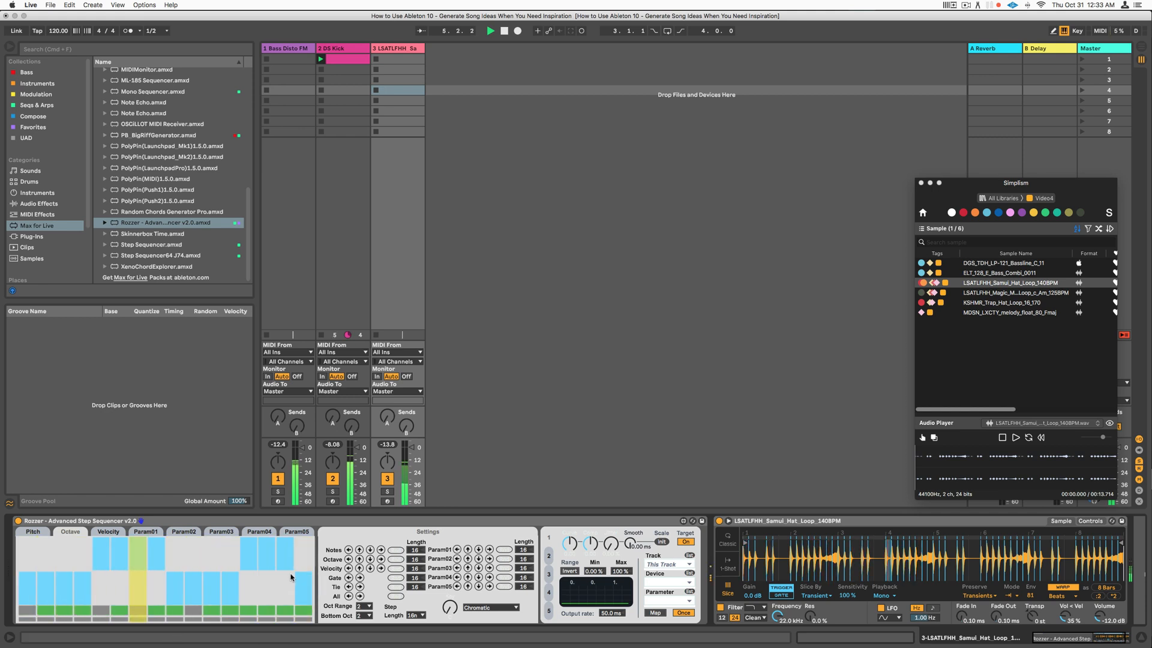
pyautogui.click(303, 549)
pyautogui.moveTo(174, 552); pyautogui.dragTo(276, 552)
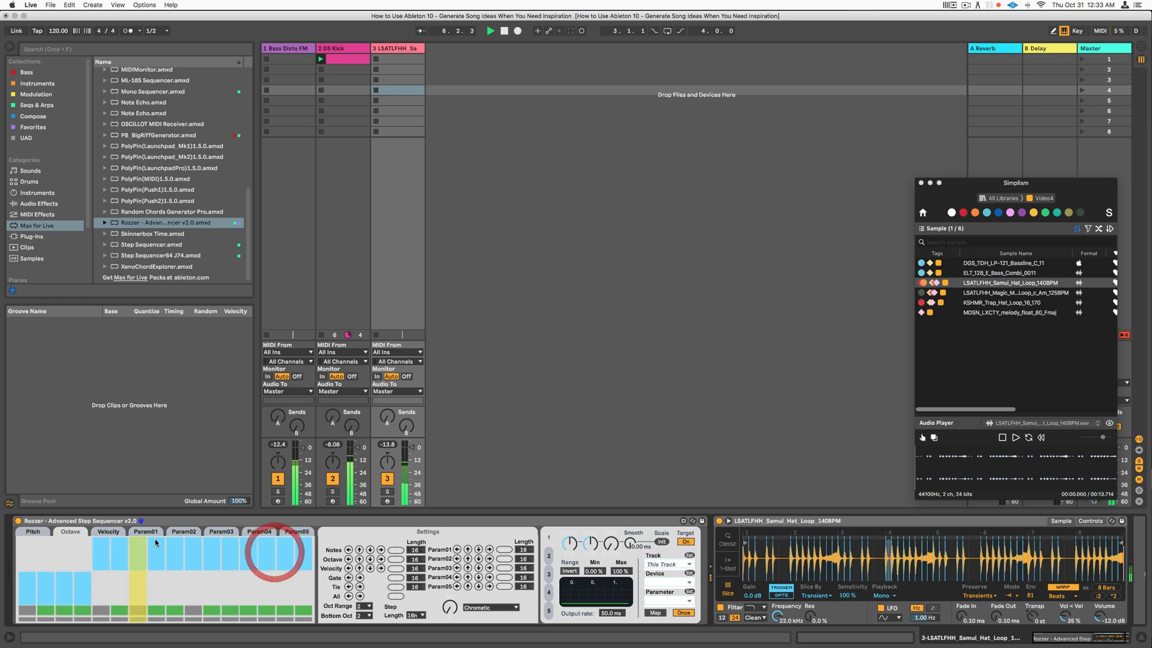
pyautogui.moveTo(26, 546); pyautogui.dragTo(259, 551)
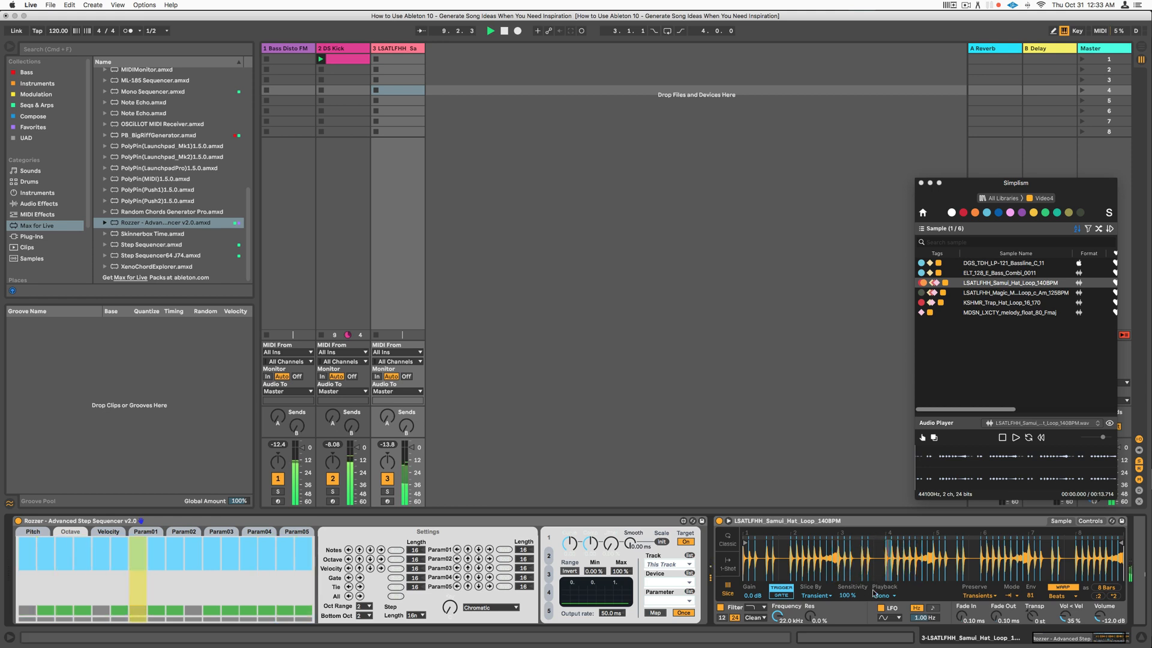
pyautogui.moveTo(33, 583); pyautogui.dragTo(341, 578)
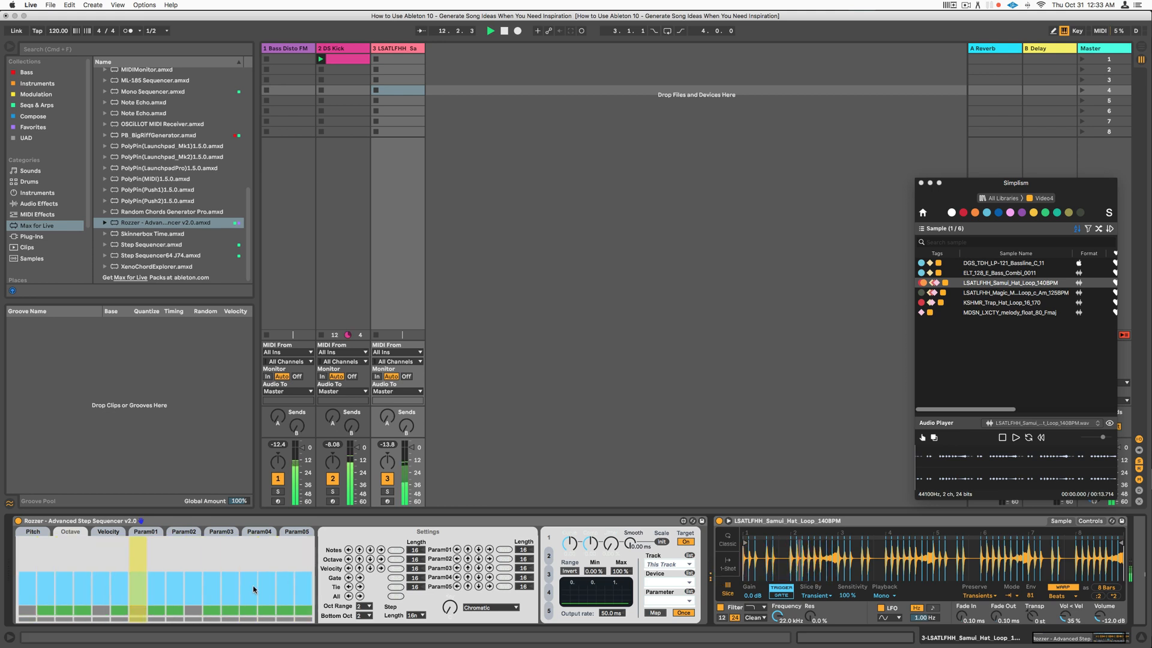
# Randomize the hat sequencer's Octave lane and its Notes lane
pyautogui.click(396, 560)
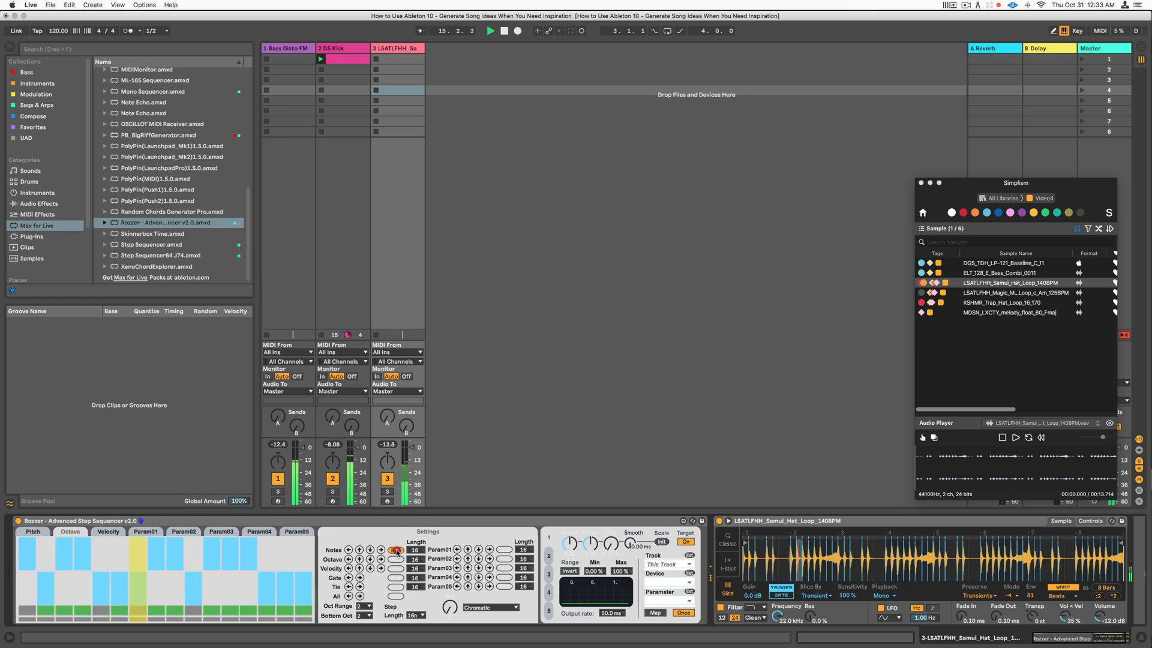
pyautogui.click(396, 551)
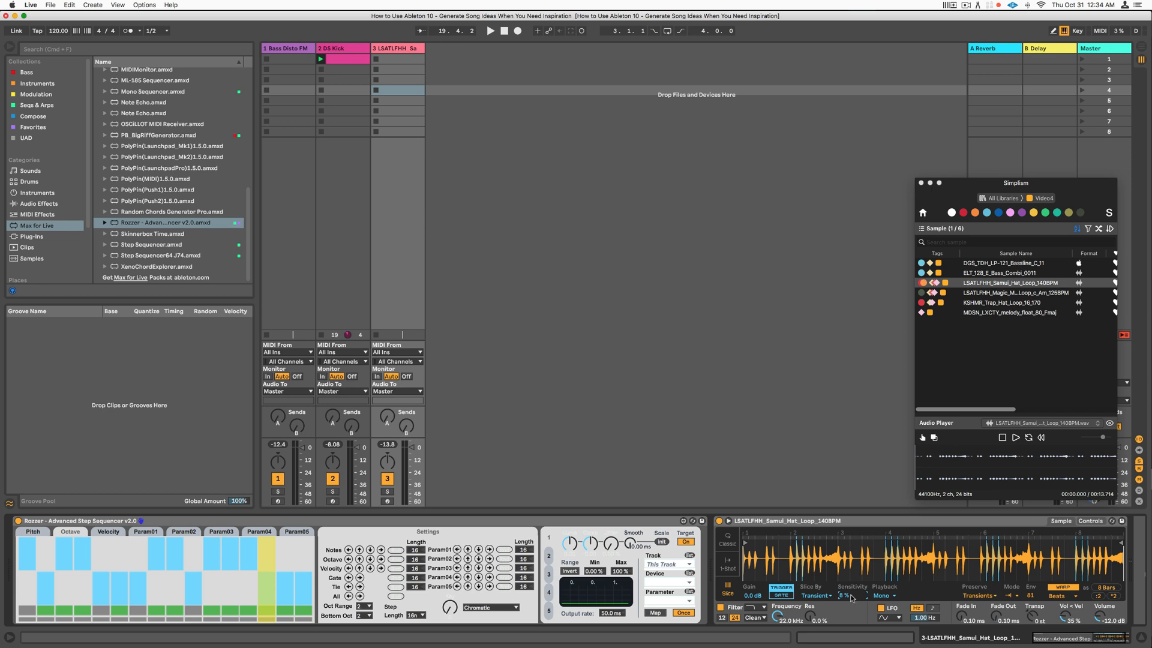
# Set the hat loop's slice Sensitivity to 67 % during playback
pyautogui.press('space')
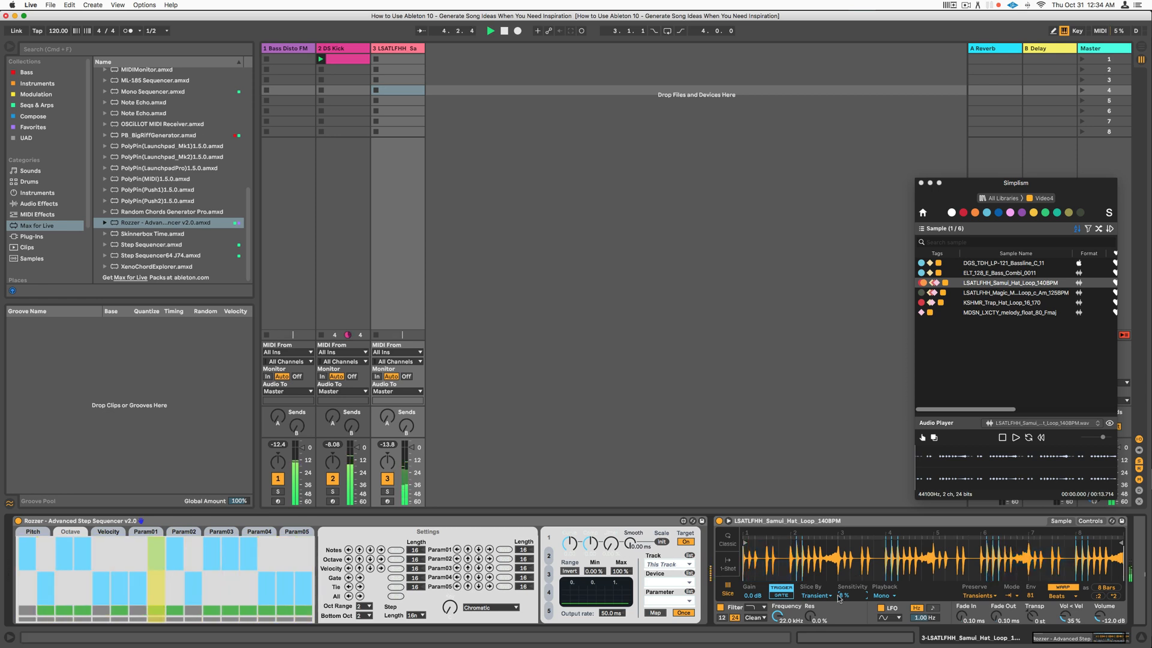
pyautogui.moveTo(858, 594); pyautogui.dragTo(858, 558)
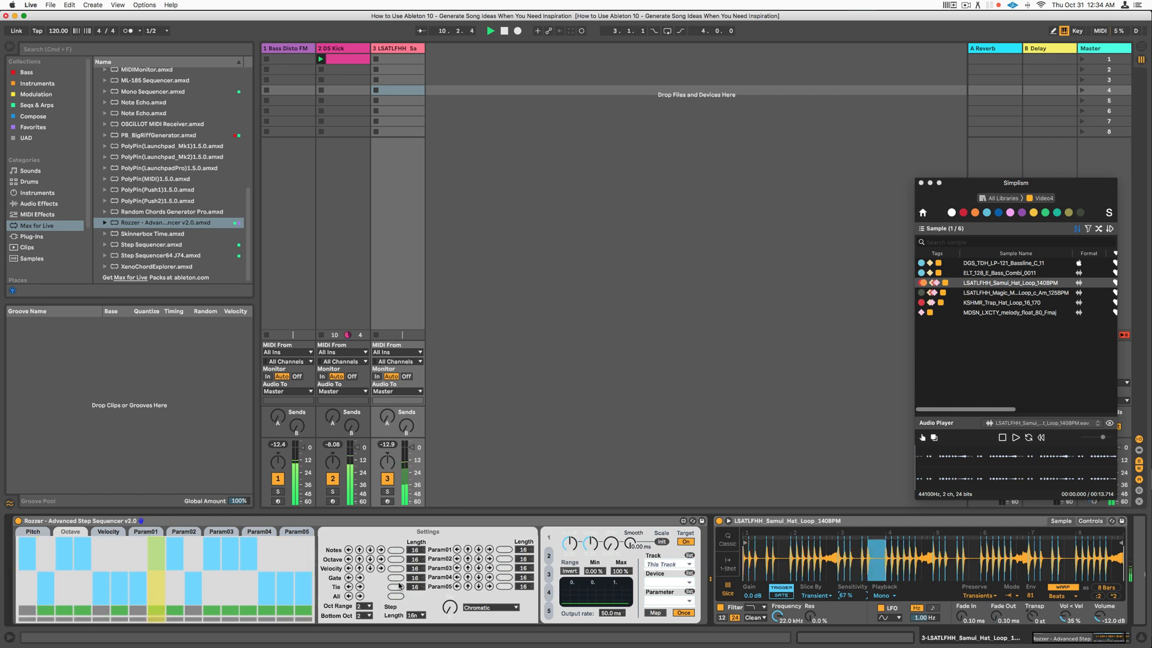
# Randomize the hat sequencer's Notes lane again, and randomize all of its lanes at once
pyautogui.click(395, 549)
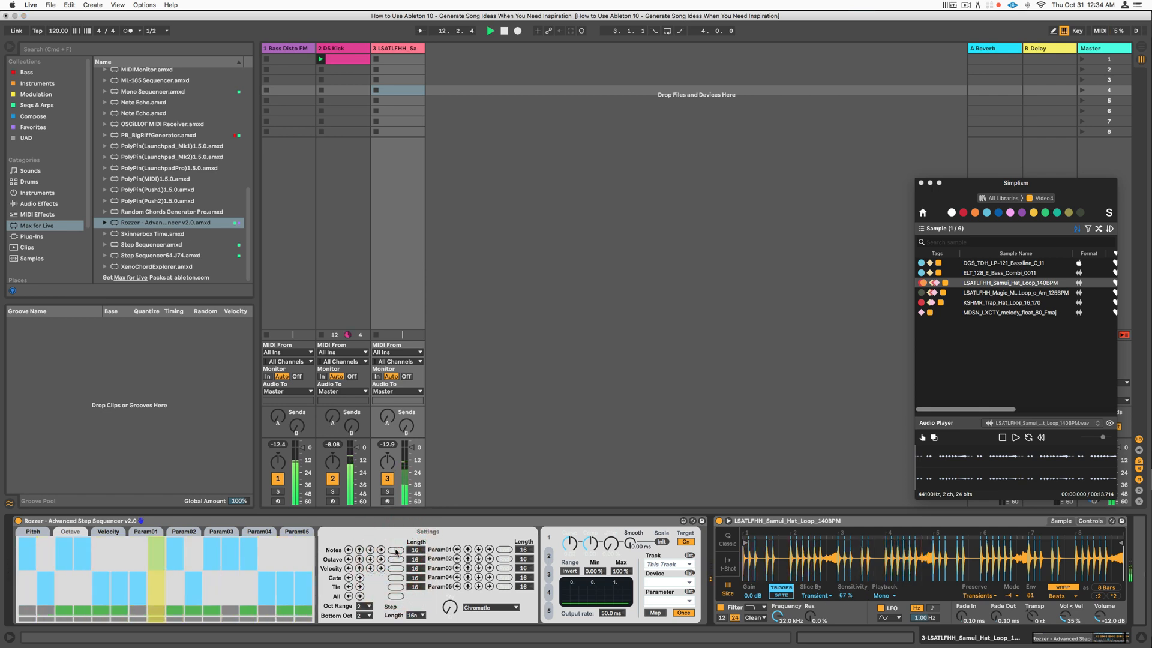
pyautogui.click(396, 597)
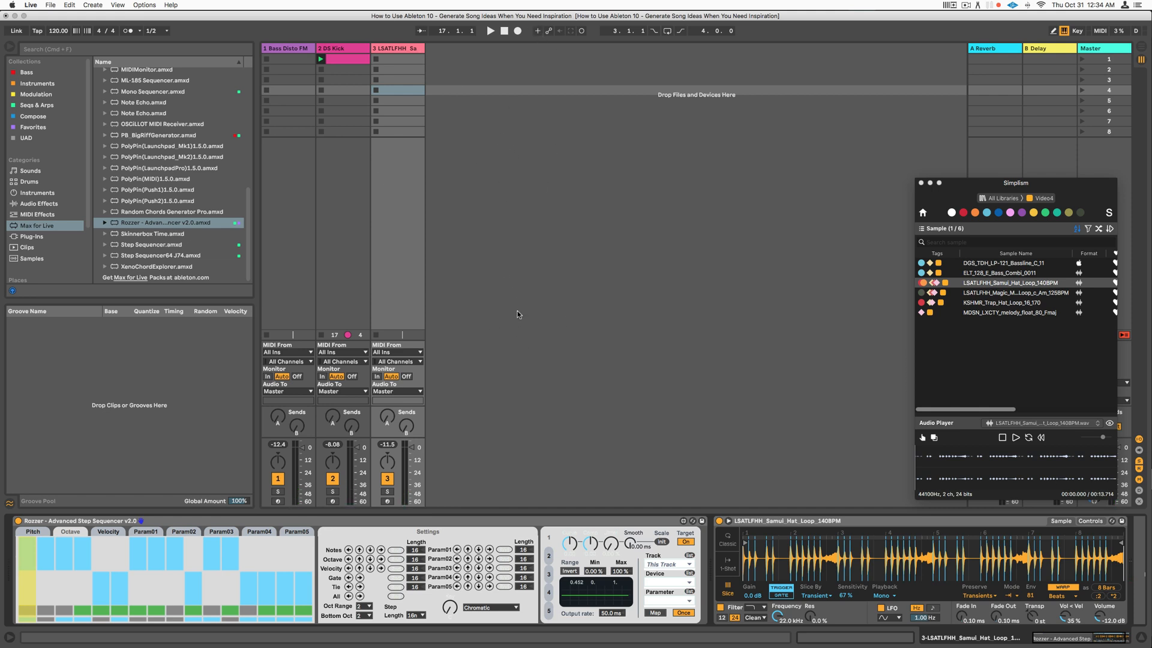
# Replace the sliced hat loop with KSHMR_Trap_Hat_Loop_16_170, and set its sequencer's Notes length to 13 during playback
pyautogui.press('space')
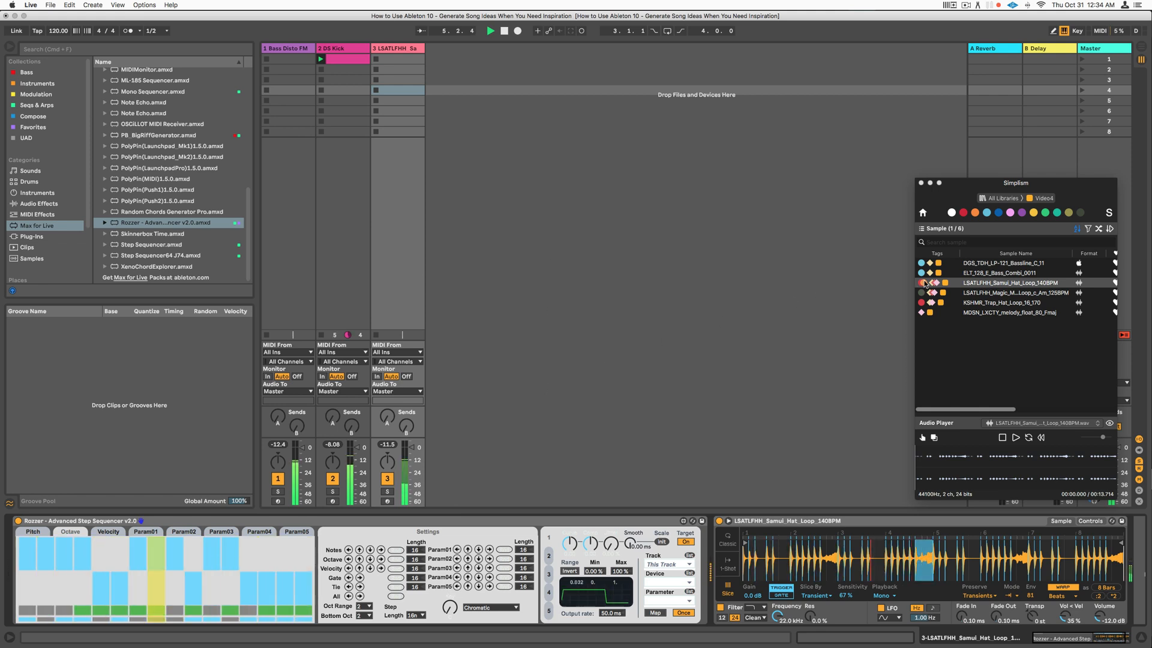
pyautogui.click(992, 303)
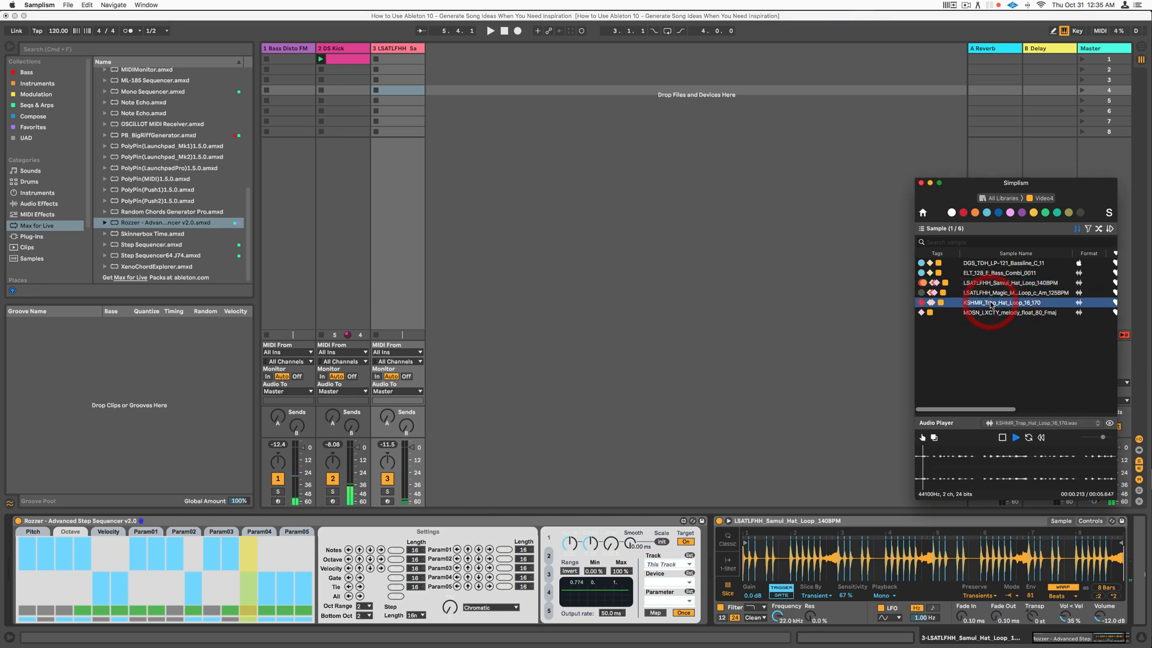
pyautogui.moveTo(987, 305); pyautogui.dragTo(872, 559)
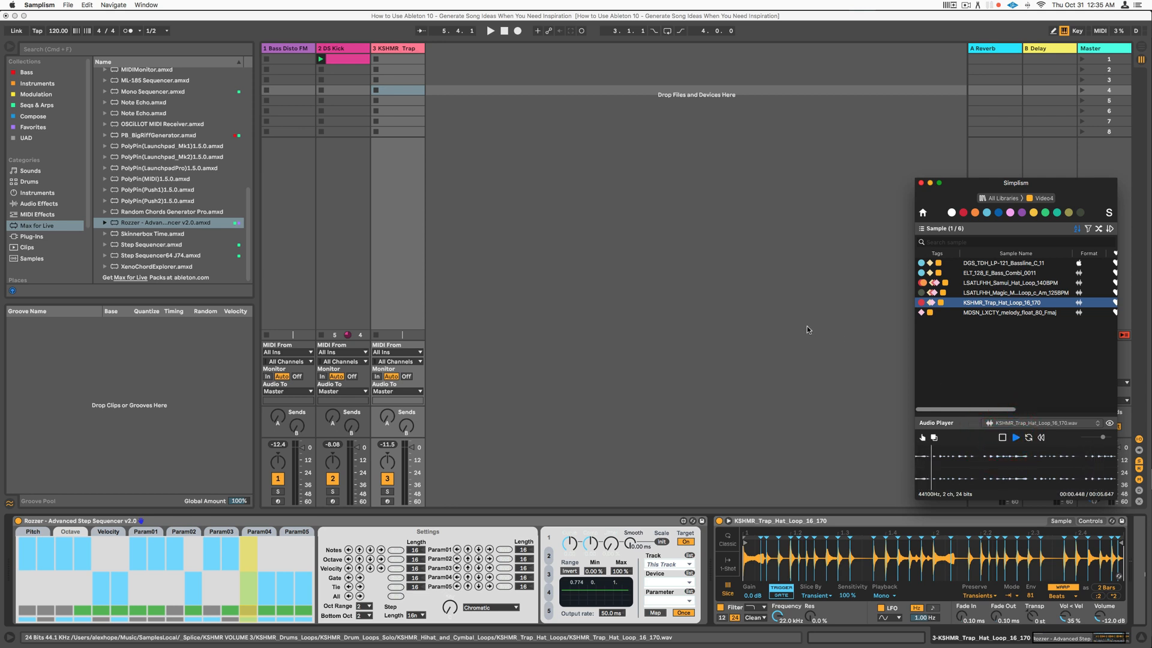
pyautogui.click(663, 386)
pyautogui.press('space')
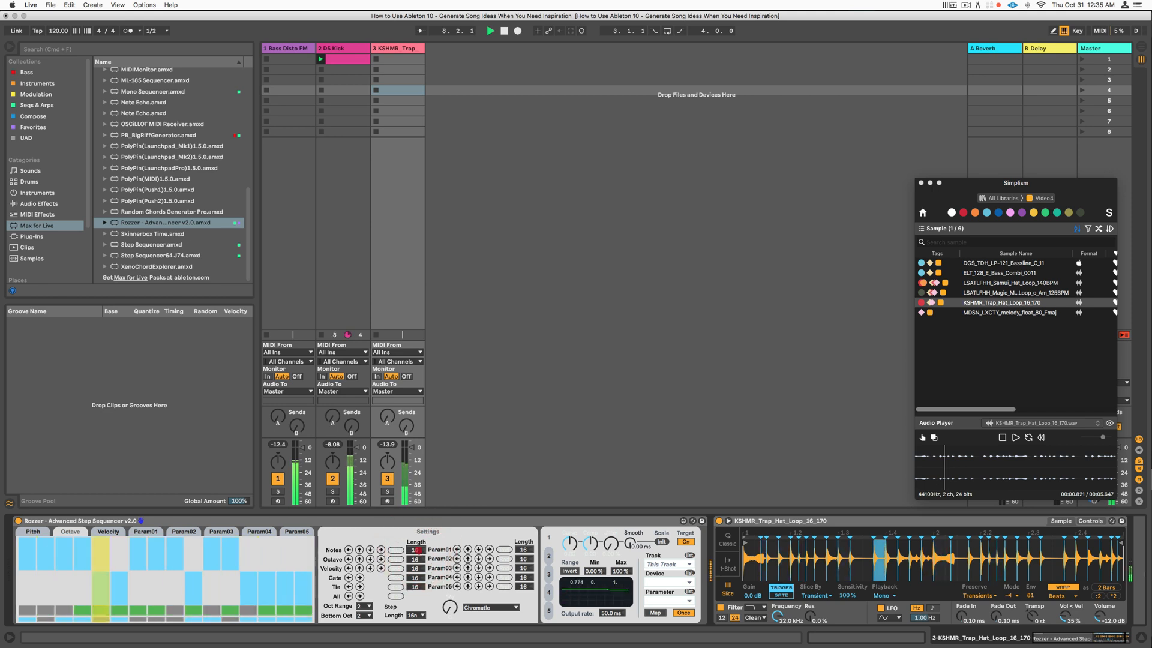
pyautogui.moveTo(409, 569); pyautogui.dragTo(406, 576)
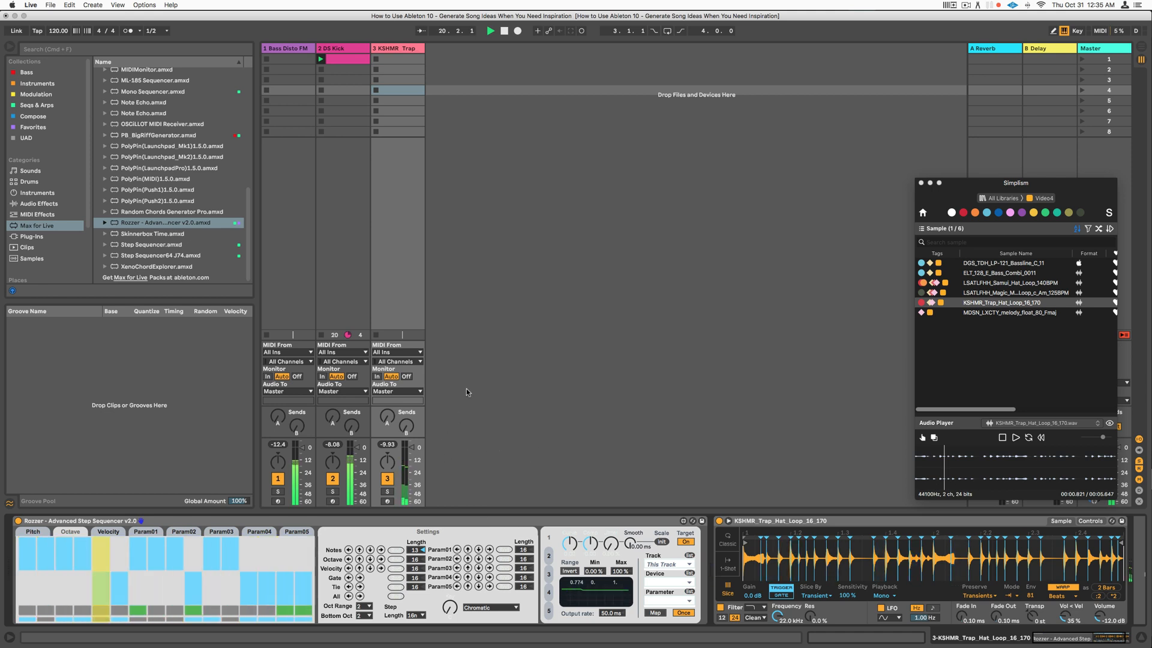
pyautogui.click(505, 32)
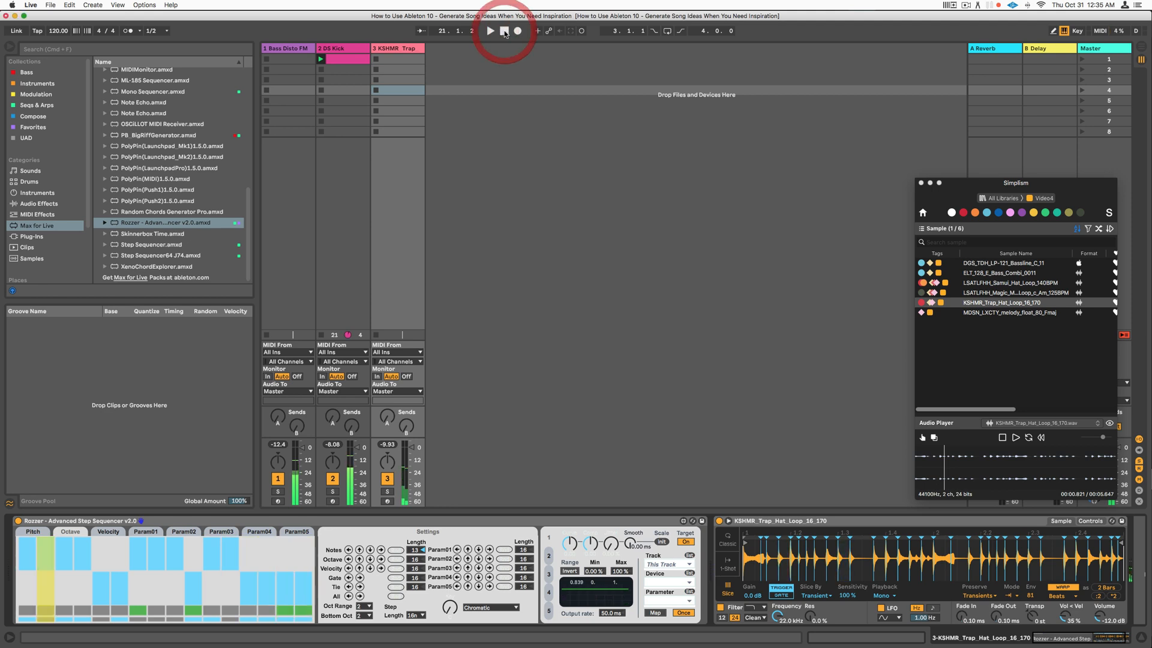
# Mute the bass track, restart playback from the beginning, and reselect the sliced loop track
pyautogui.click(285, 48)
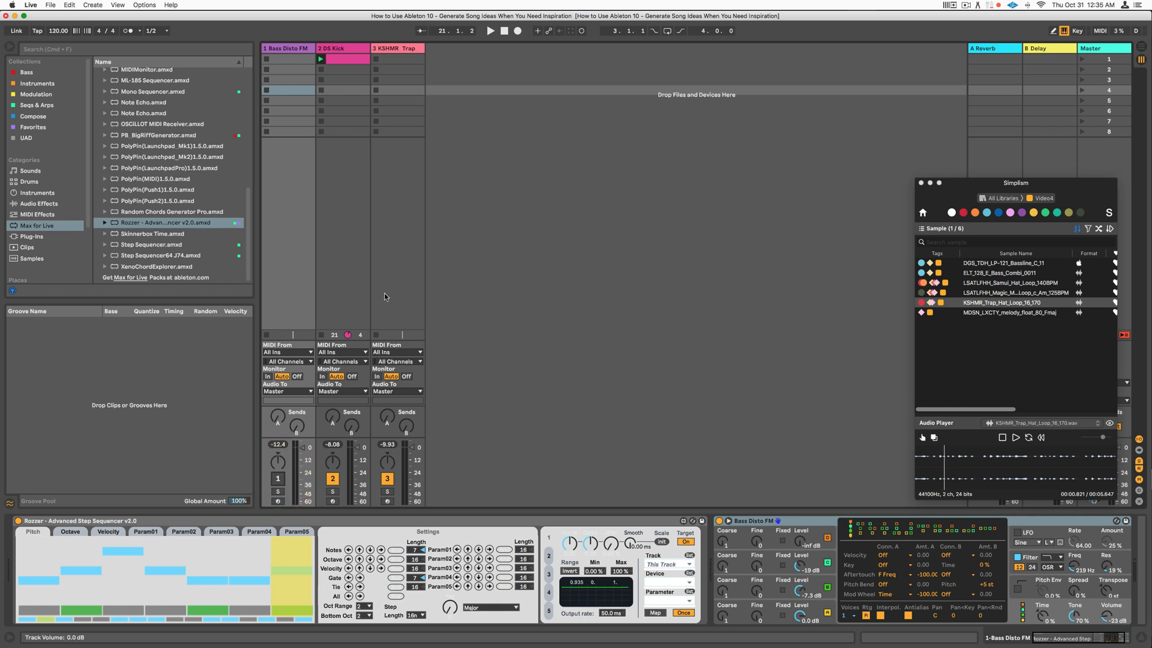
pyautogui.click(490, 31)
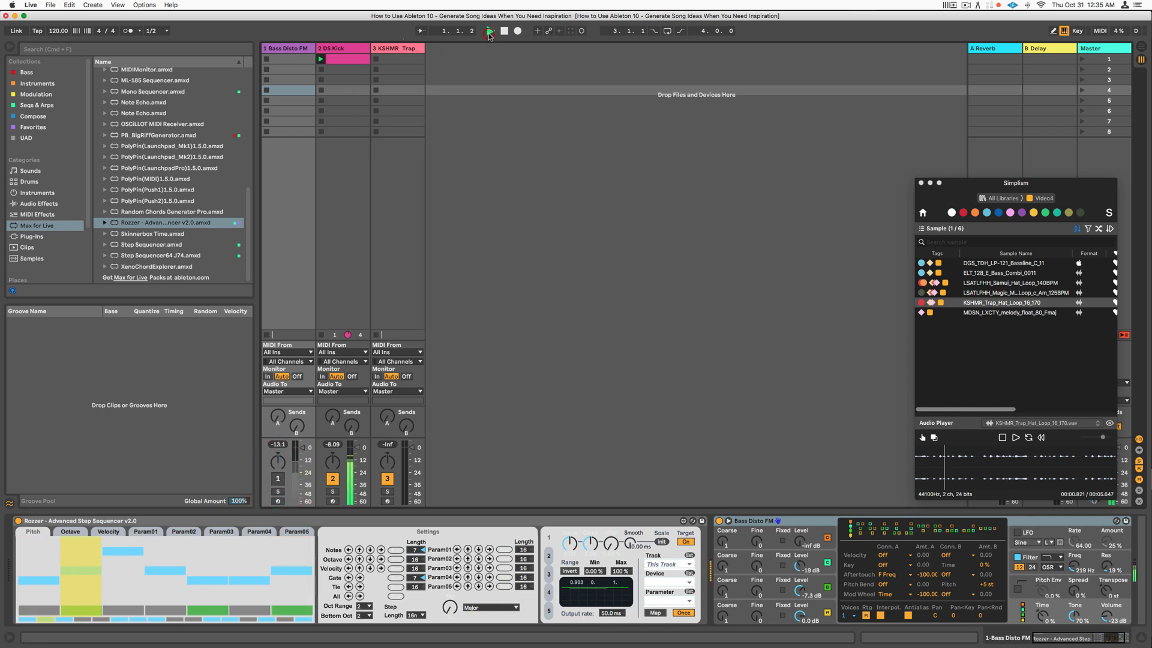
pyautogui.click(403, 49)
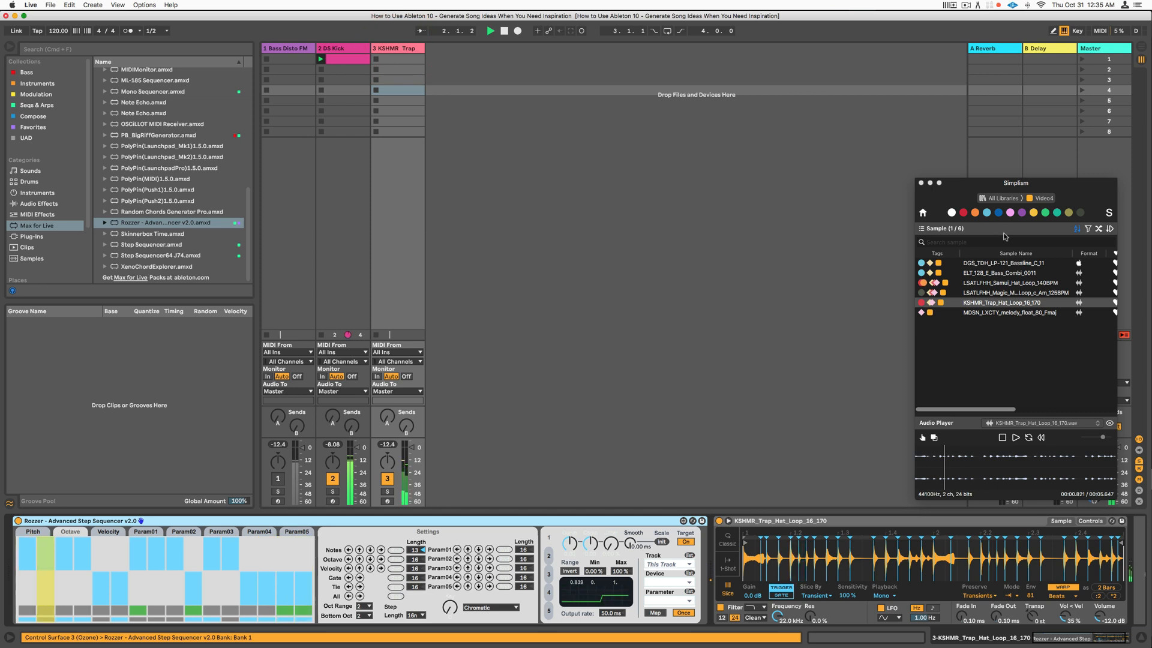
# Audition the library's loops, load LSATLFHH_Magic_Music_Loop_c_Am_125BPM into the slicing Simpler, and start playback
pyautogui.click(989, 274)
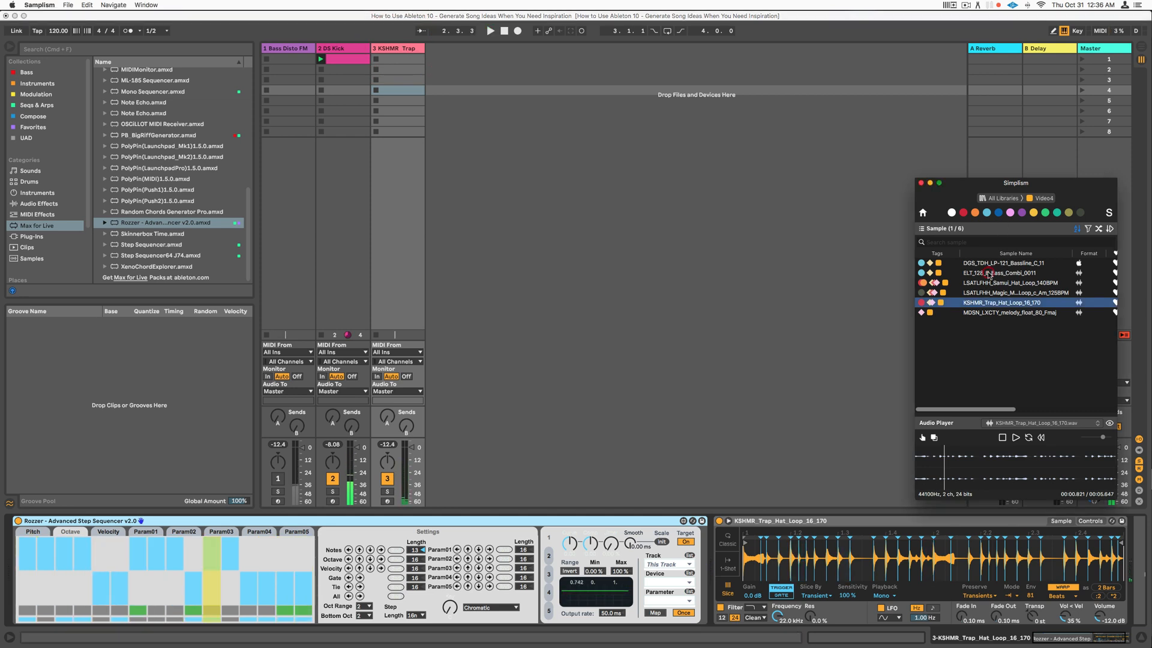
pyautogui.click(999, 282)
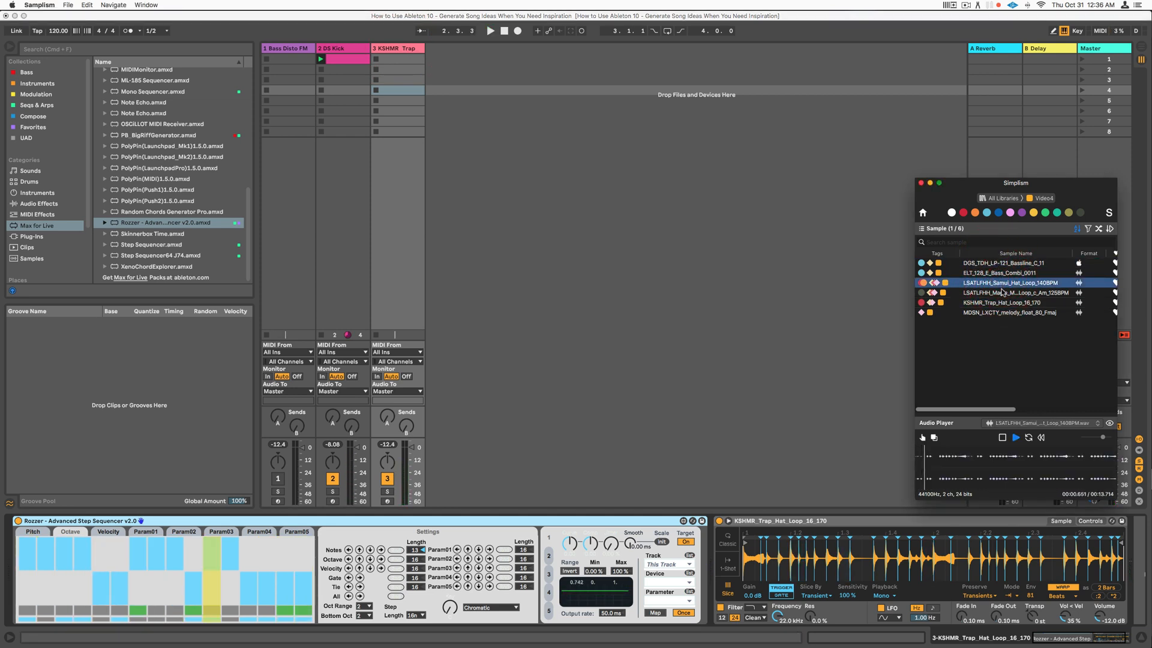
pyautogui.click(1003, 294)
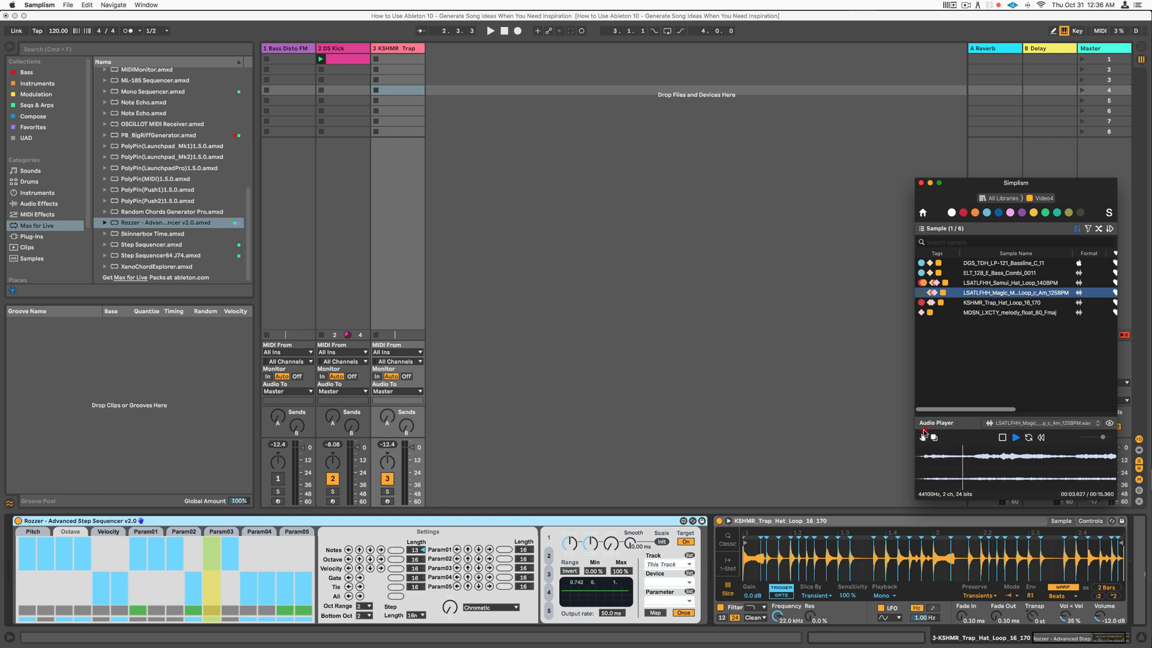
pyautogui.moveTo(923, 433); pyautogui.dragTo(848, 528)
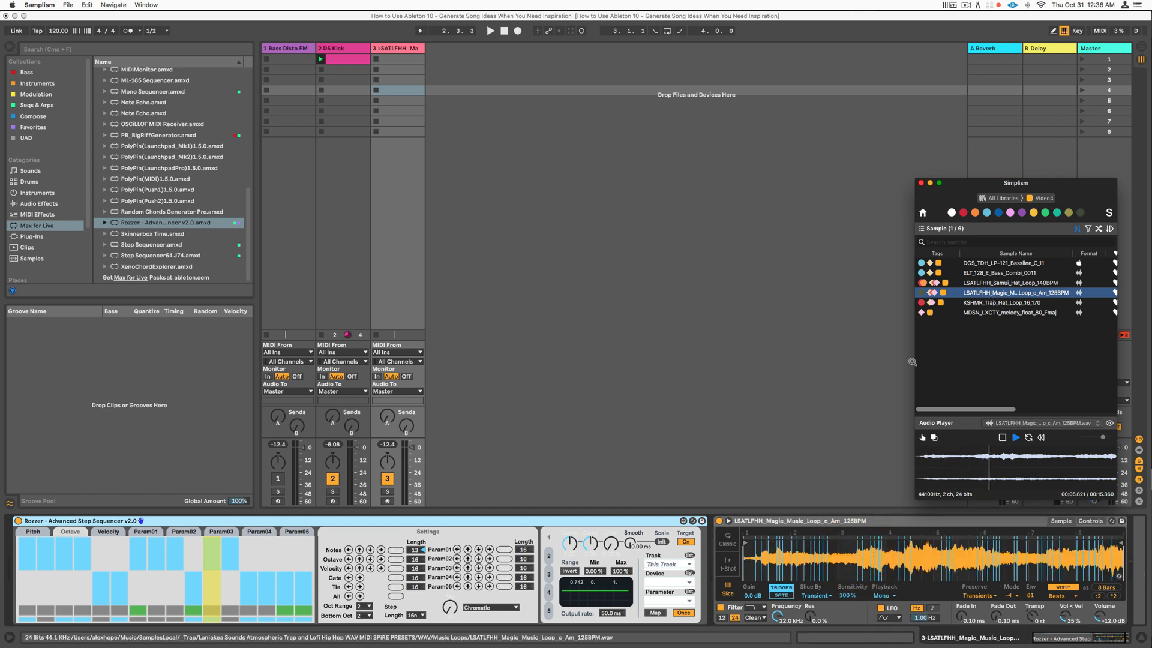
pyautogui.click(980, 359)
pyautogui.click(851, 370)
pyautogui.press('space')
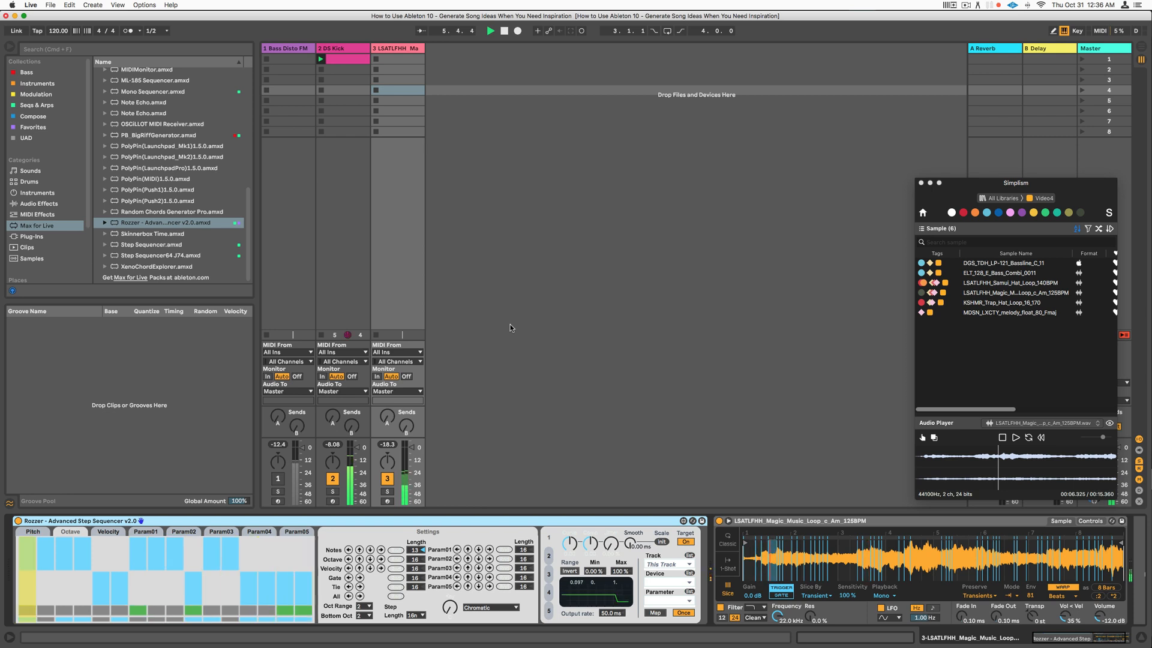
# Set the bass sequencer's scale to Harmonic Minor and unmute the bass track
pyautogui.click(292, 48)
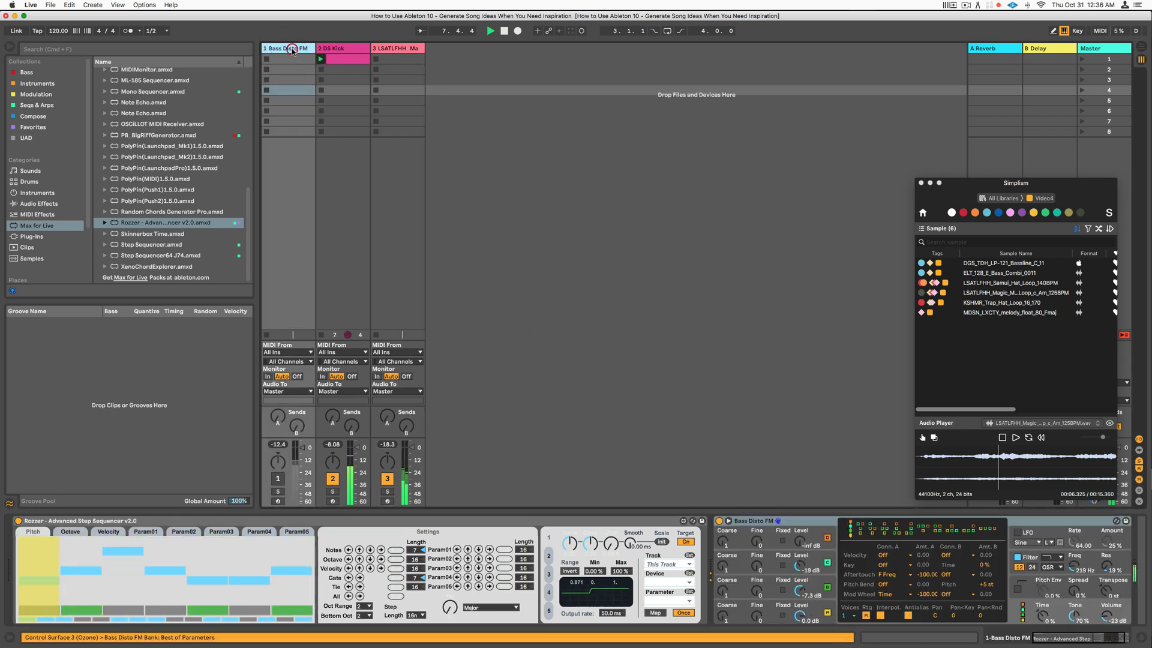
pyautogui.click(292, 48)
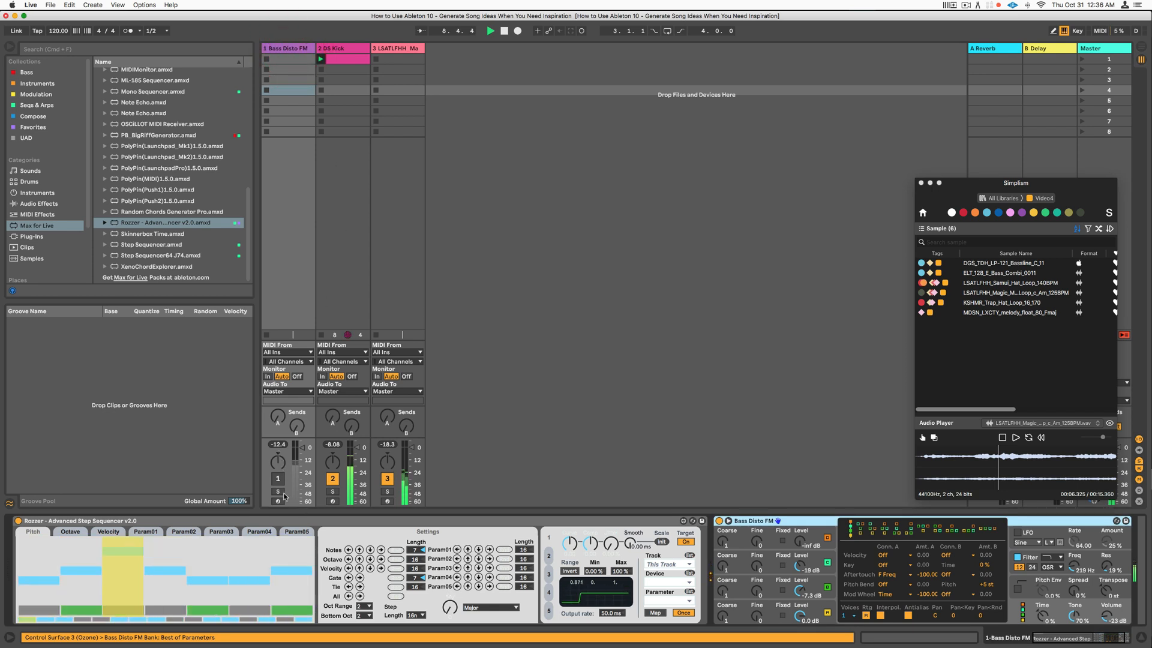
pyautogui.click(449, 609)
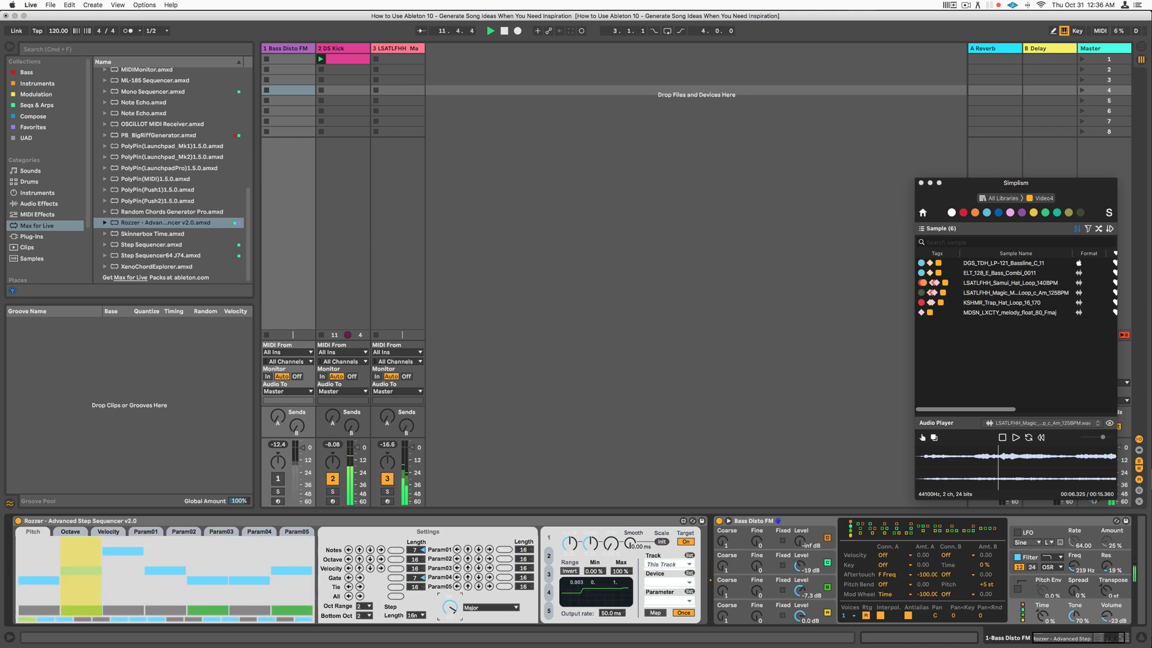
pyautogui.click(480, 607)
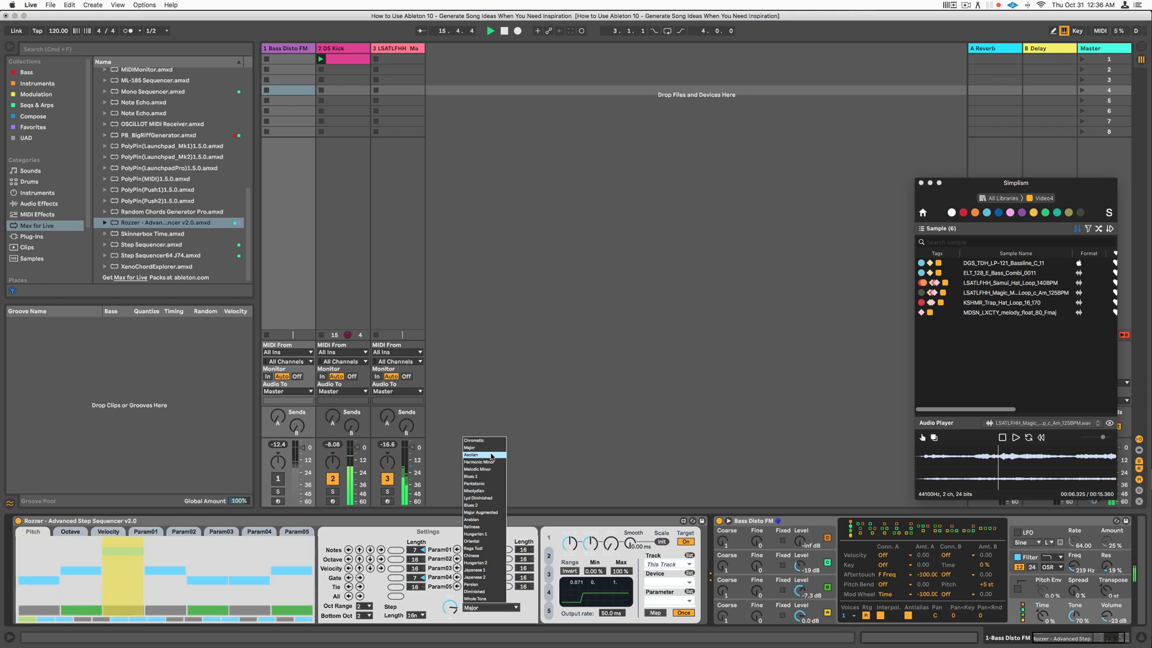
pyautogui.click(492, 462)
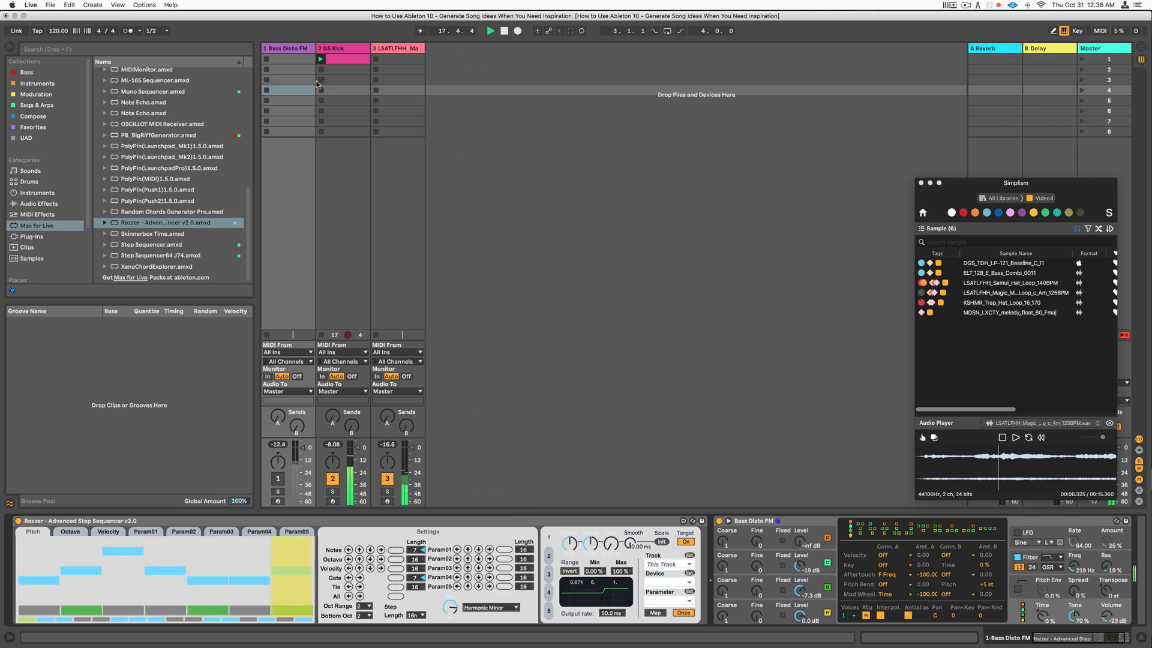
pyautogui.click(277, 478)
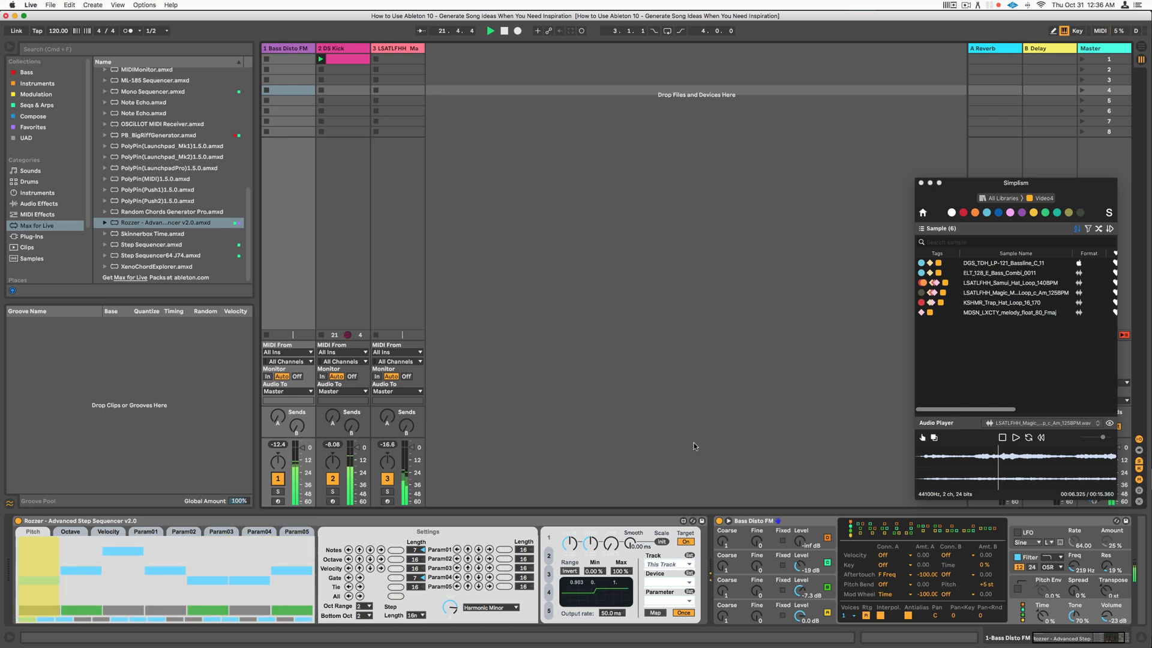
# Randomize the bass sequencer's Notes and Octave lanes
pyautogui.click(394, 552)
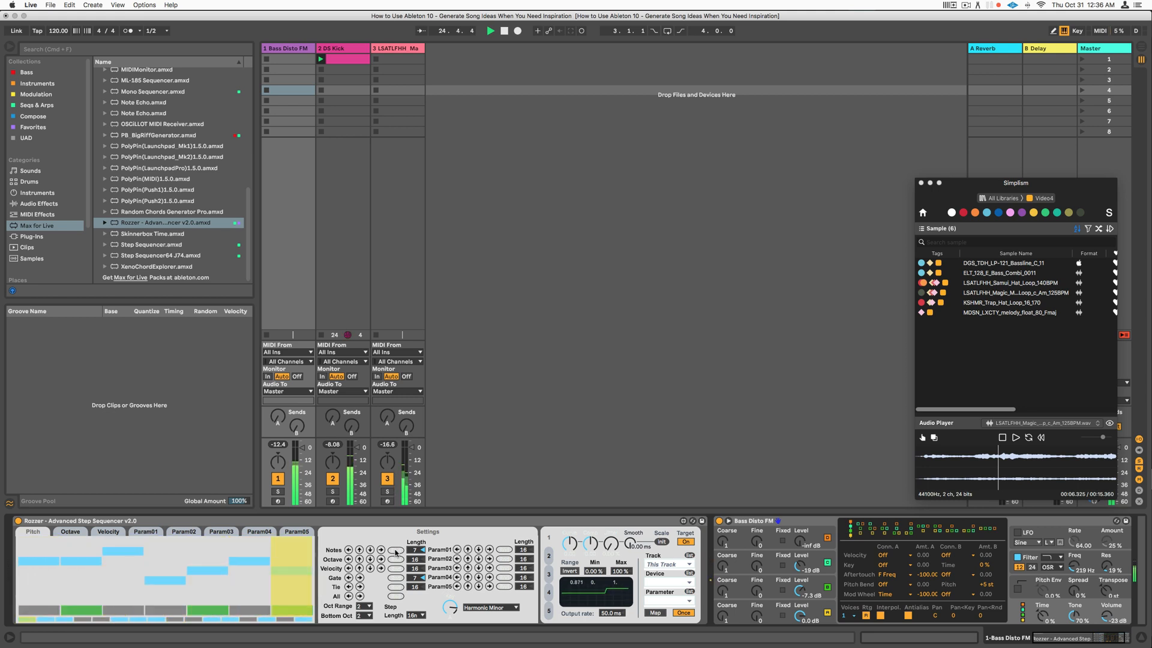
pyautogui.click(395, 561)
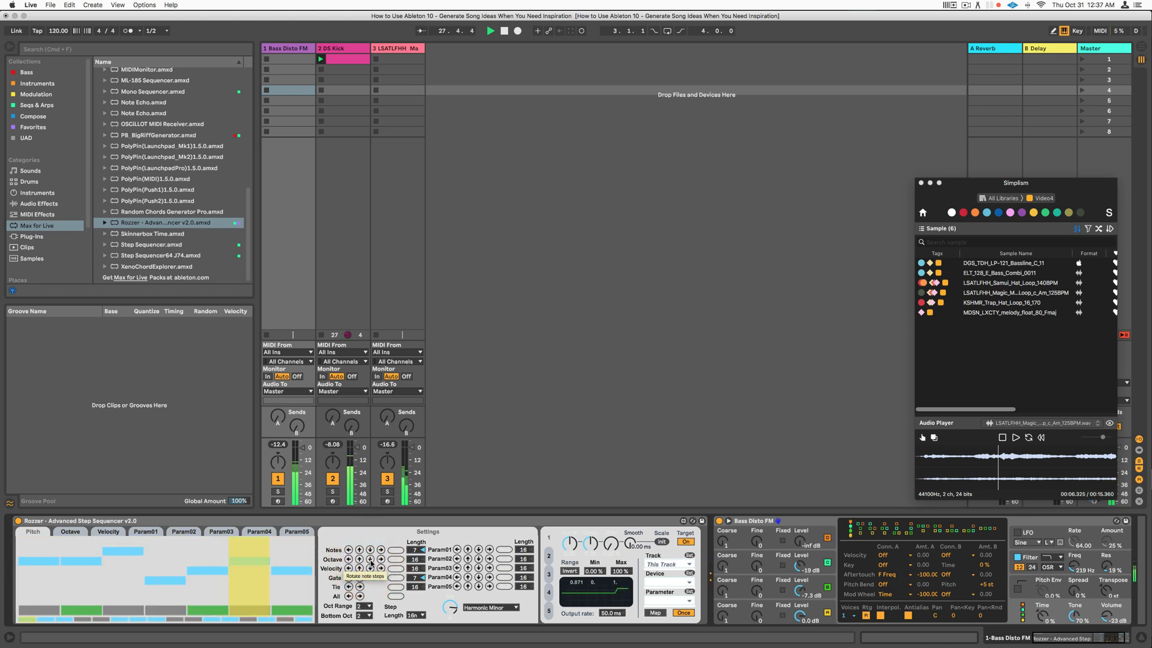
pyautogui.click(397, 559)
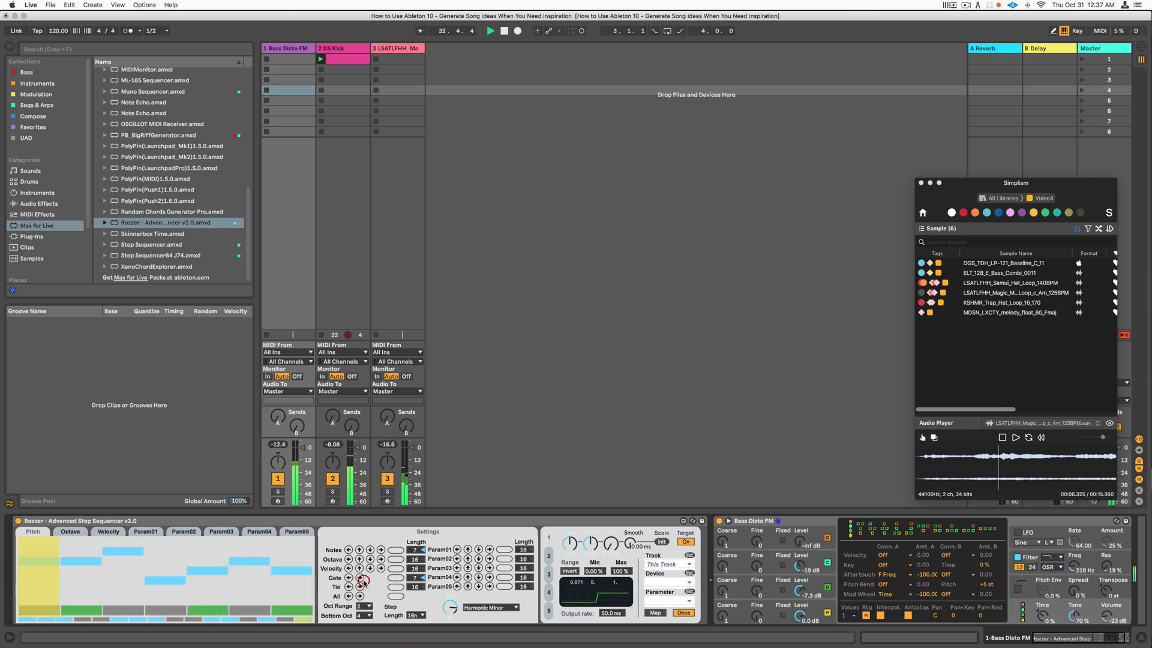
# Set the bass sequencer's Bottom Oct to 1
pyautogui.click(364, 582)
pyautogui.click(369, 615)
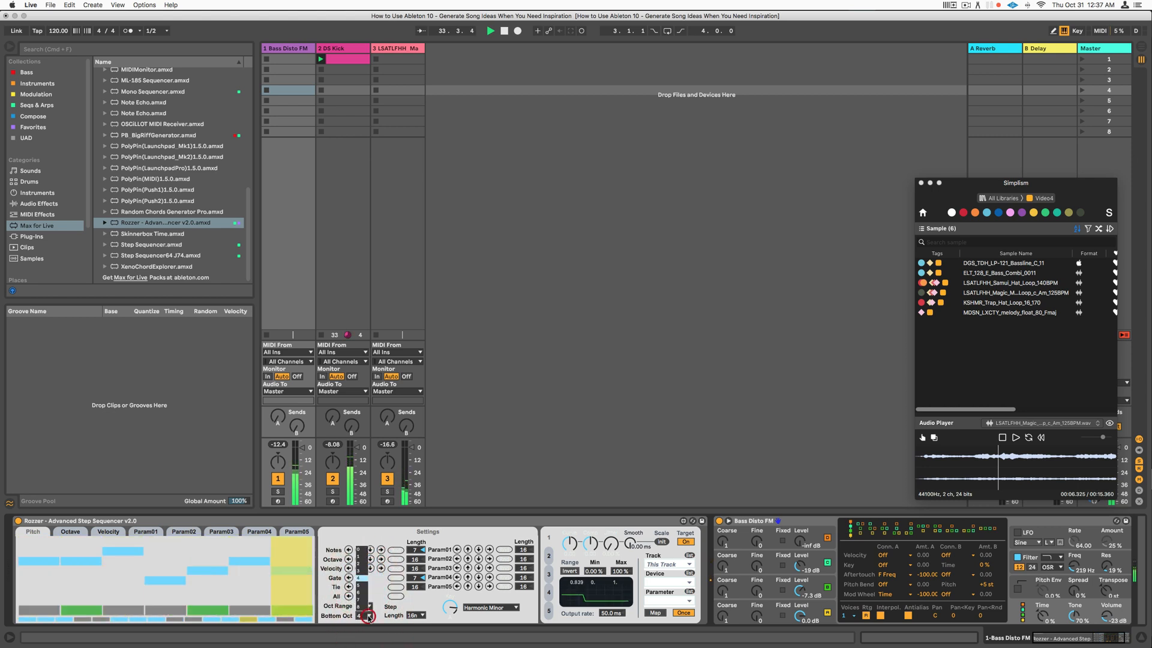
pyautogui.click(365, 557)
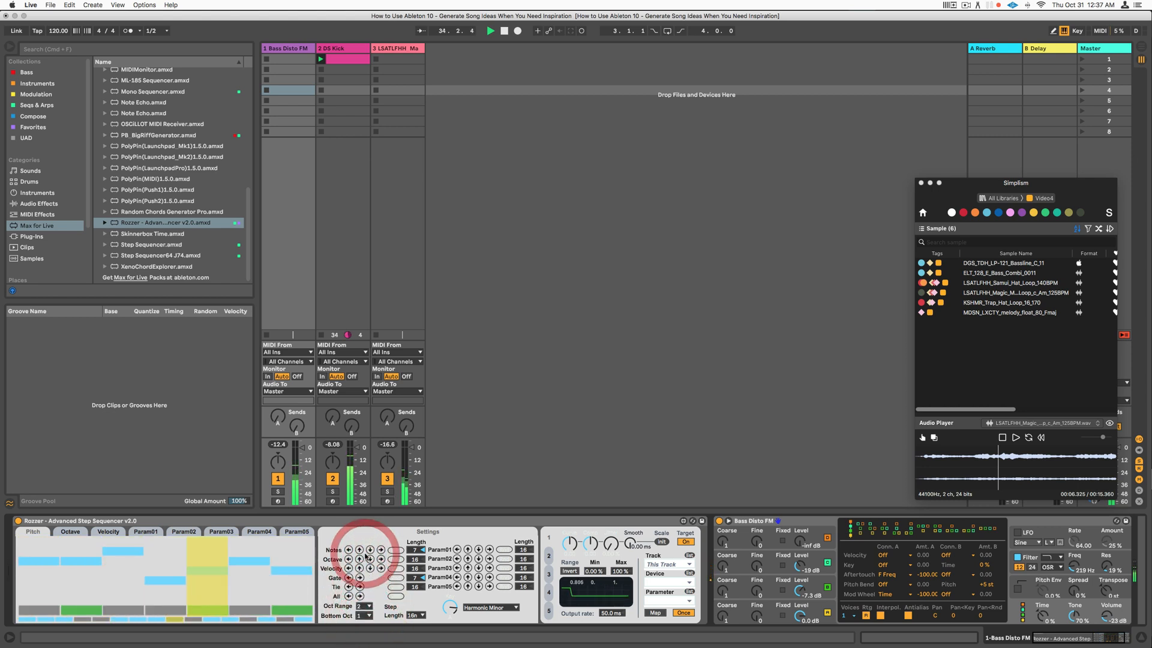
pyautogui.click(369, 606)
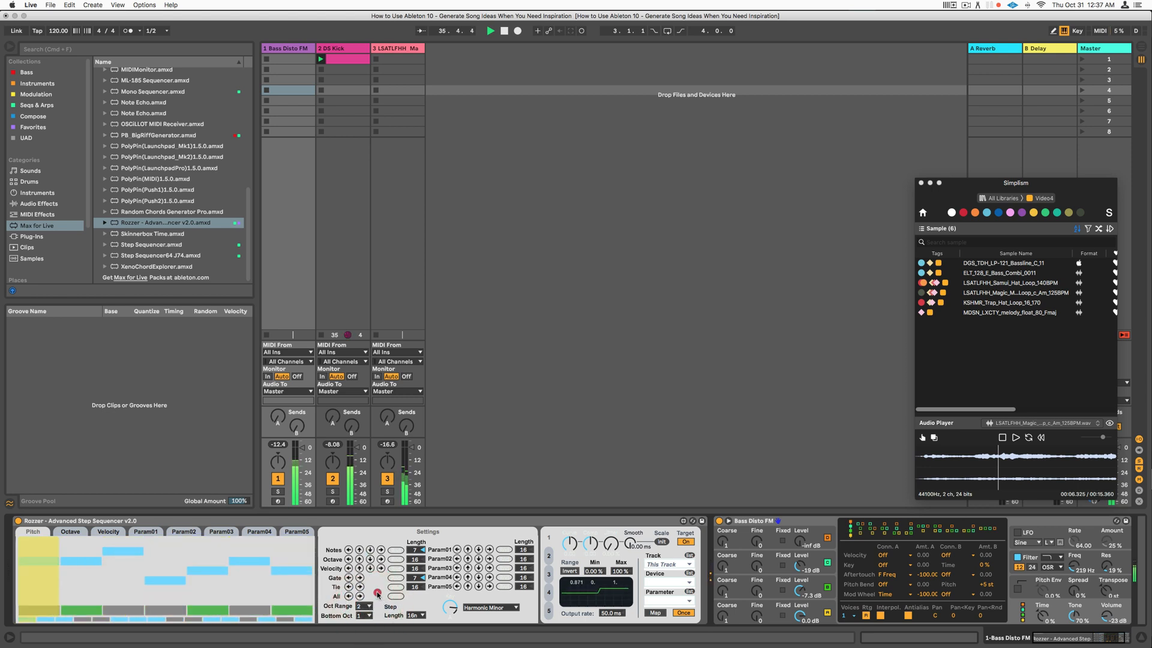
pyautogui.click(377, 592)
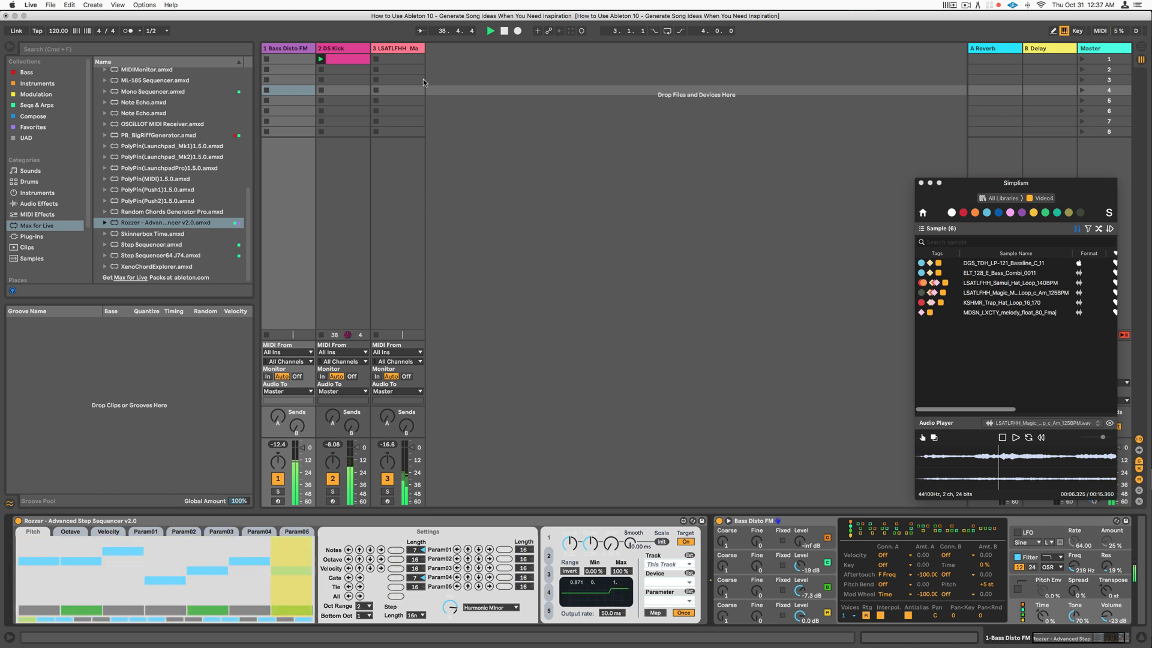
# Randomize the music loop sequencer's Notes and Gate lanes, and set its Notes length to 16
pyautogui.click(390, 46)
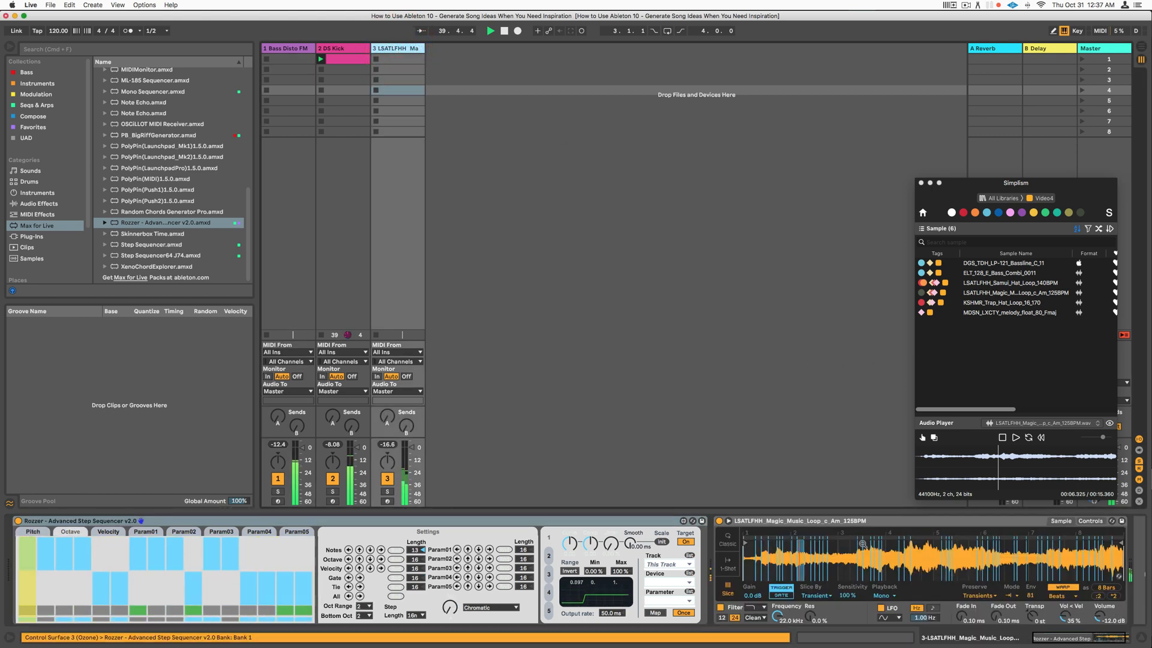
pyautogui.click(396, 552)
pyautogui.click(395, 577)
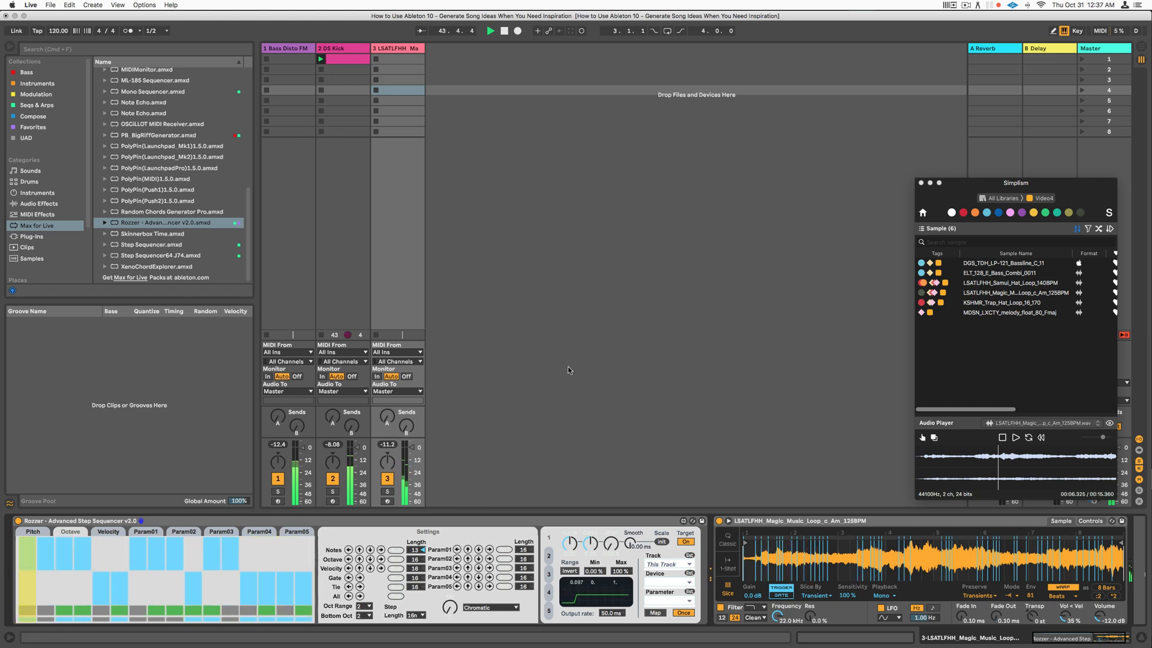
pyautogui.click(419, 551)
pyautogui.moveTo(419, 551); pyautogui.dragTo(419, 537)
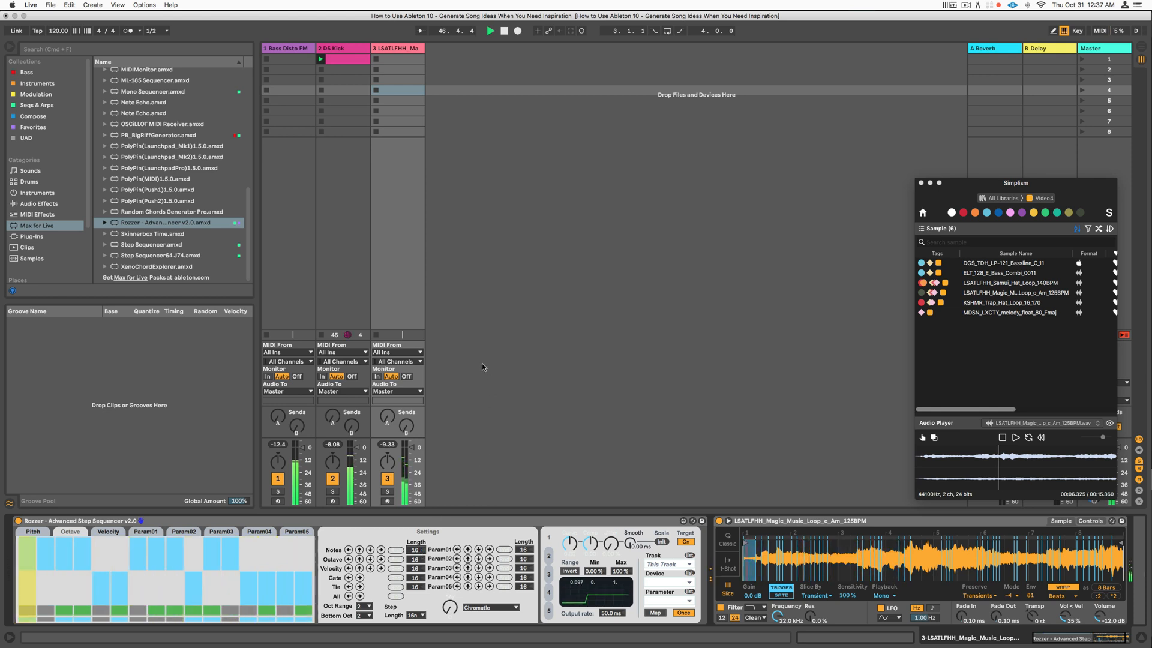
pyautogui.click(397, 578)
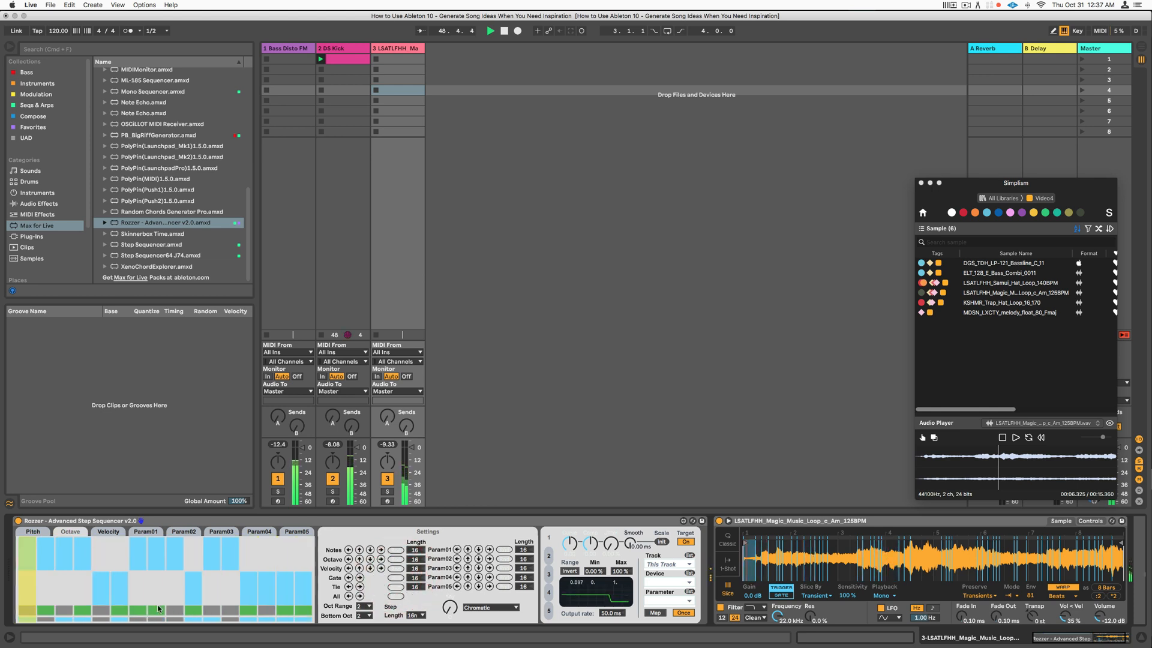
# Edit the music loop sequencer's gates by hand, switching off most steps in the pattern's second half
pyautogui.click(139, 610)
pyautogui.click(195, 612)
pyautogui.moveTo(195, 612); pyautogui.dragTo(309, 607)
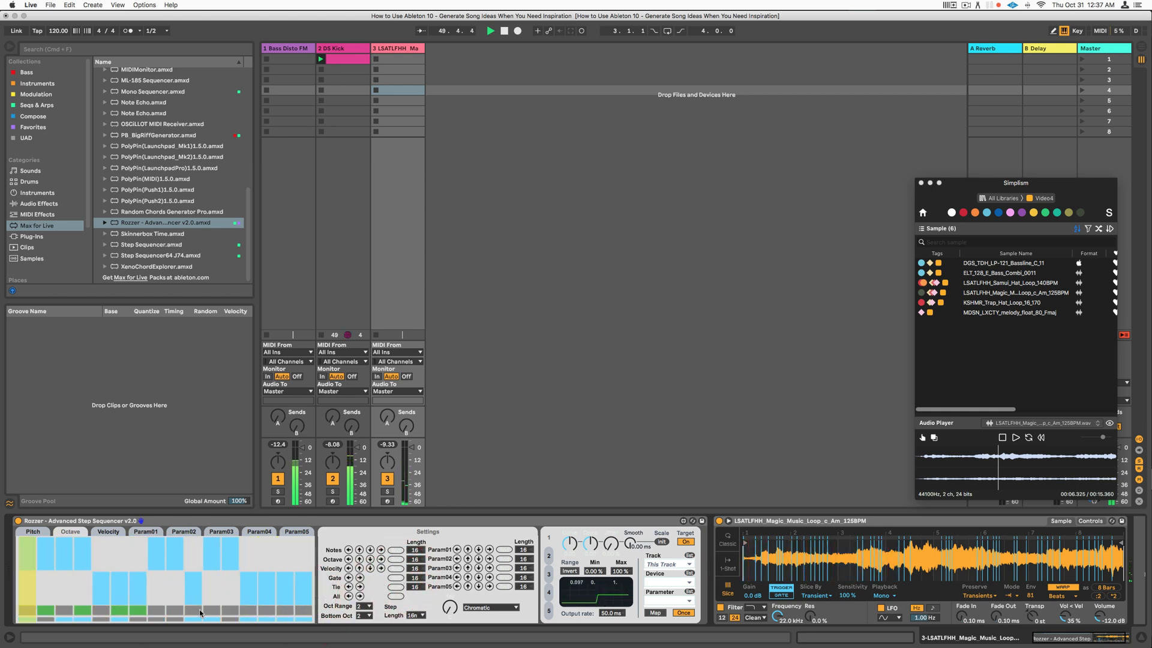
pyautogui.click(253, 610)
# Randomize the bass sequencer's Notes lane, and adjust the gates of its second, fifth and sixth steps
pyautogui.click(291, 48)
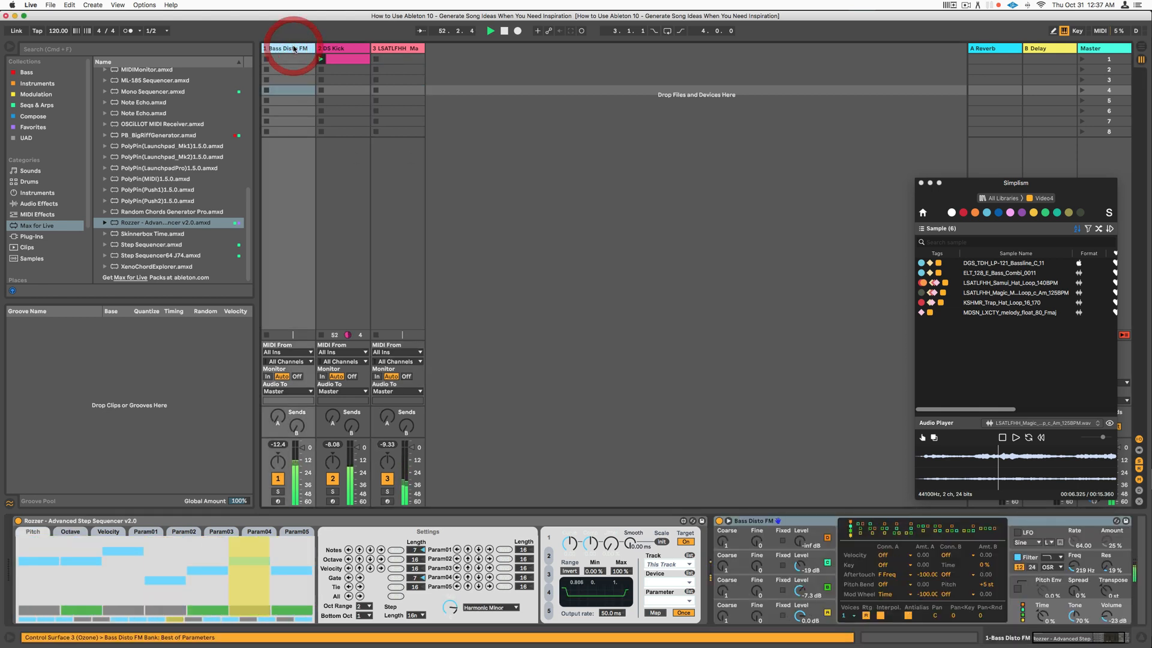
pyautogui.click(394, 550)
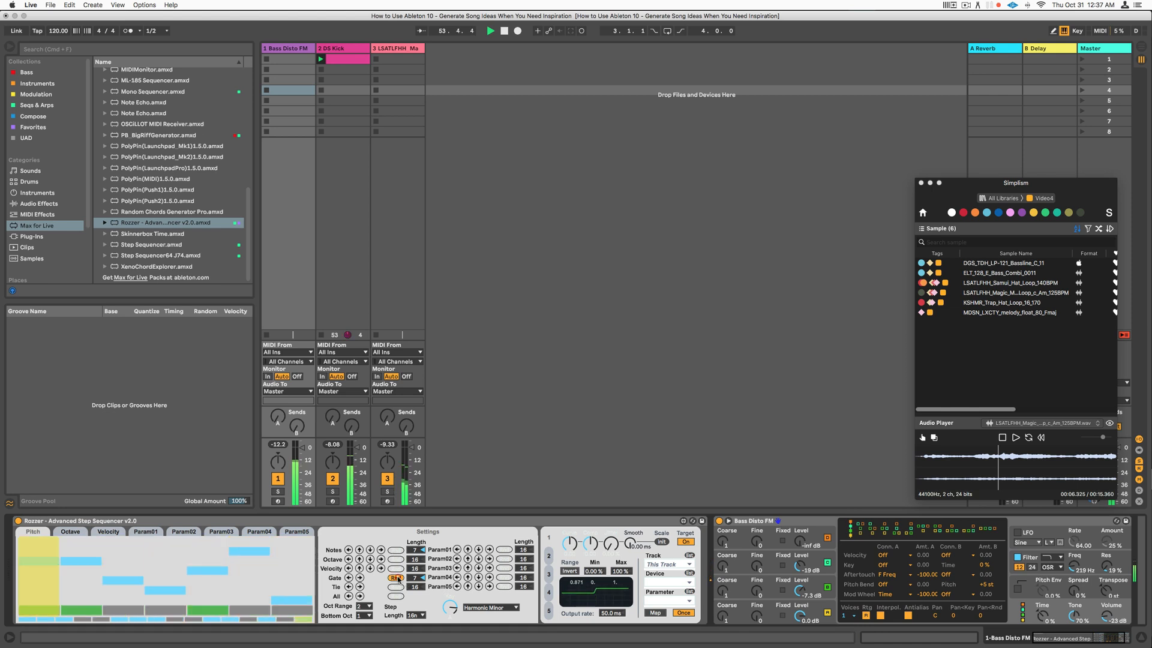
pyautogui.click(263, 609)
pyautogui.click(210, 610)
pyautogui.click(85, 610)
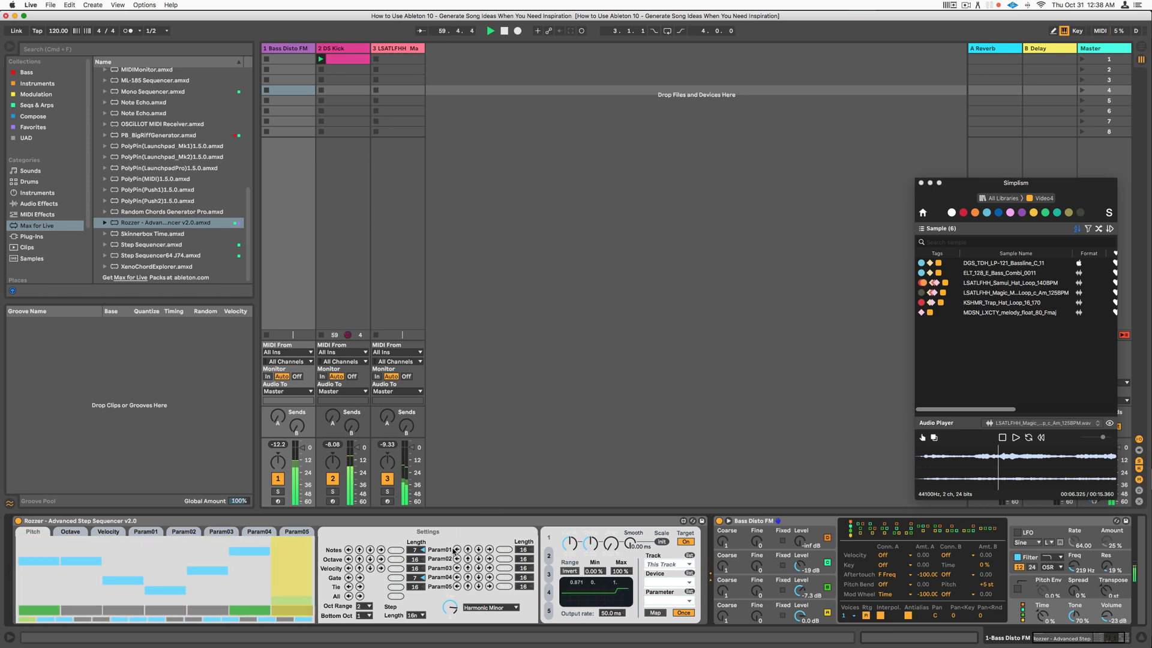
# Randomize the music loop sequencer's Octave and Velocity lanes, randomize all of its lanes together, and stop playback
pyautogui.click(398, 49)
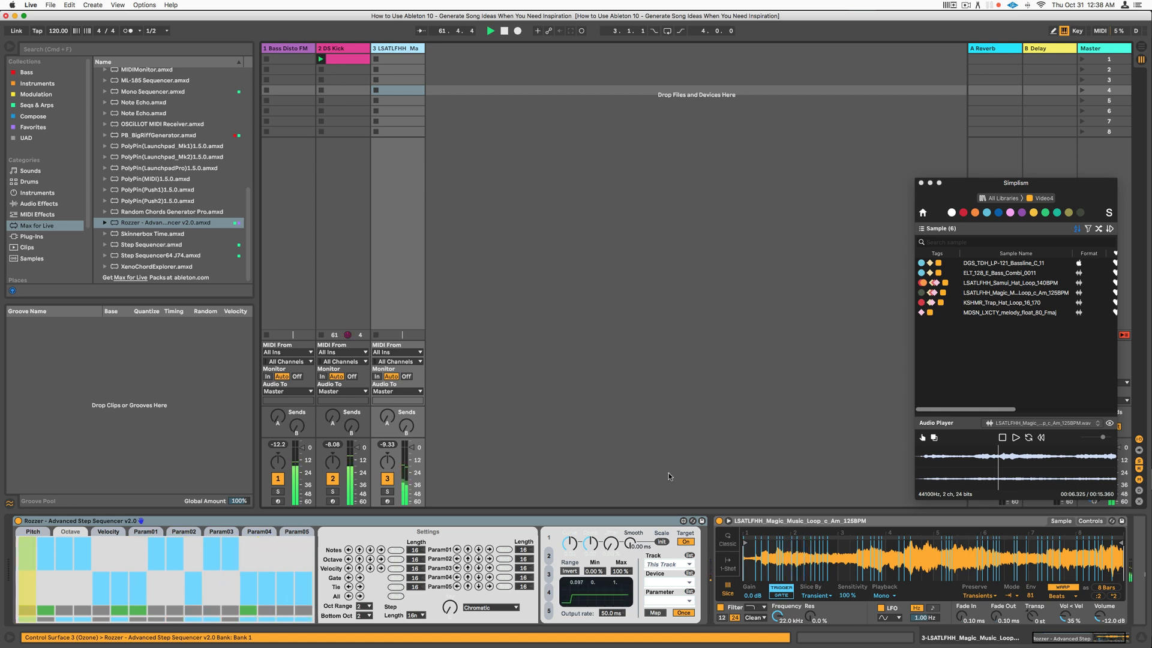
pyautogui.click(398, 558)
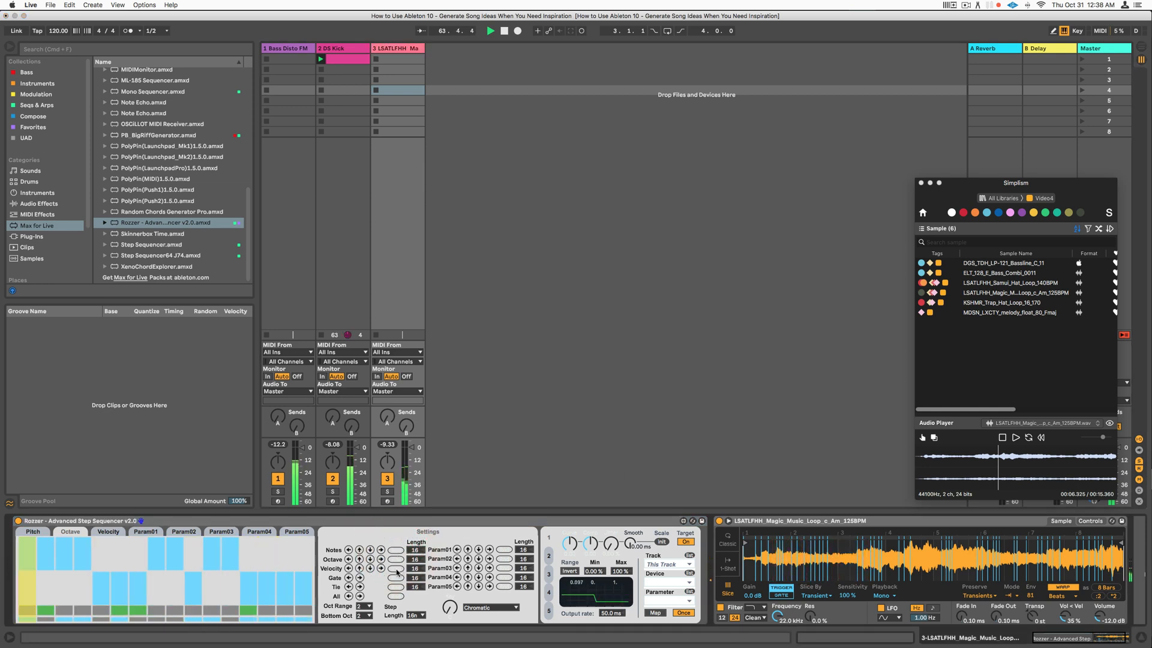
pyautogui.click(396, 570)
pyautogui.click(397, 595)
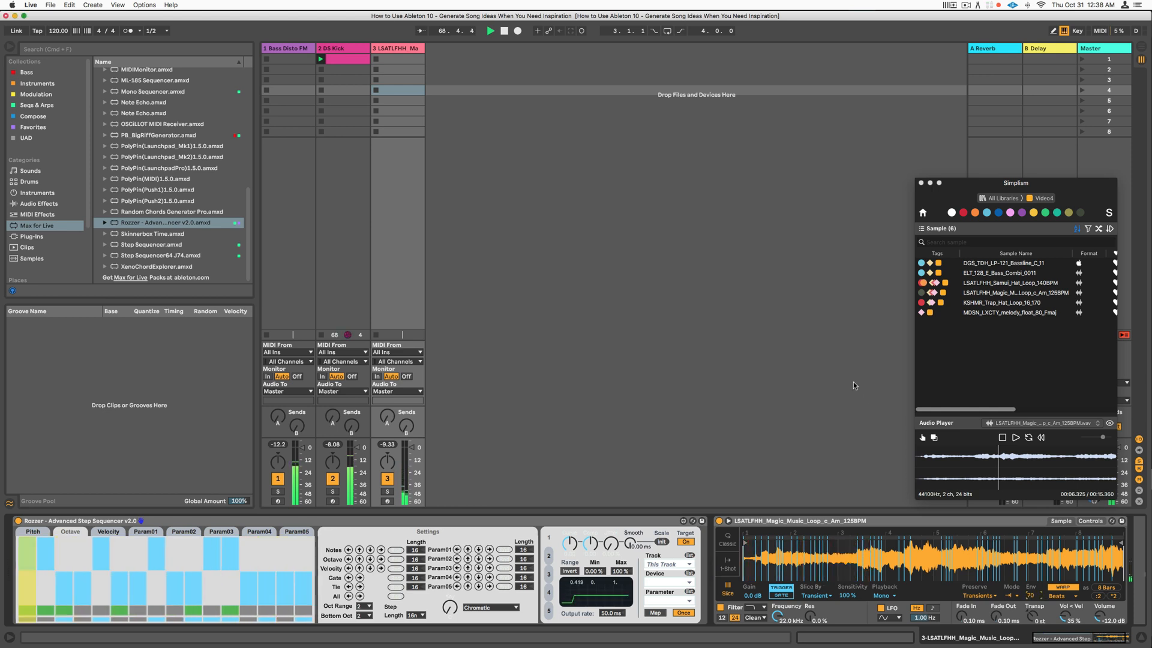
pyautogui.click(506, 36)
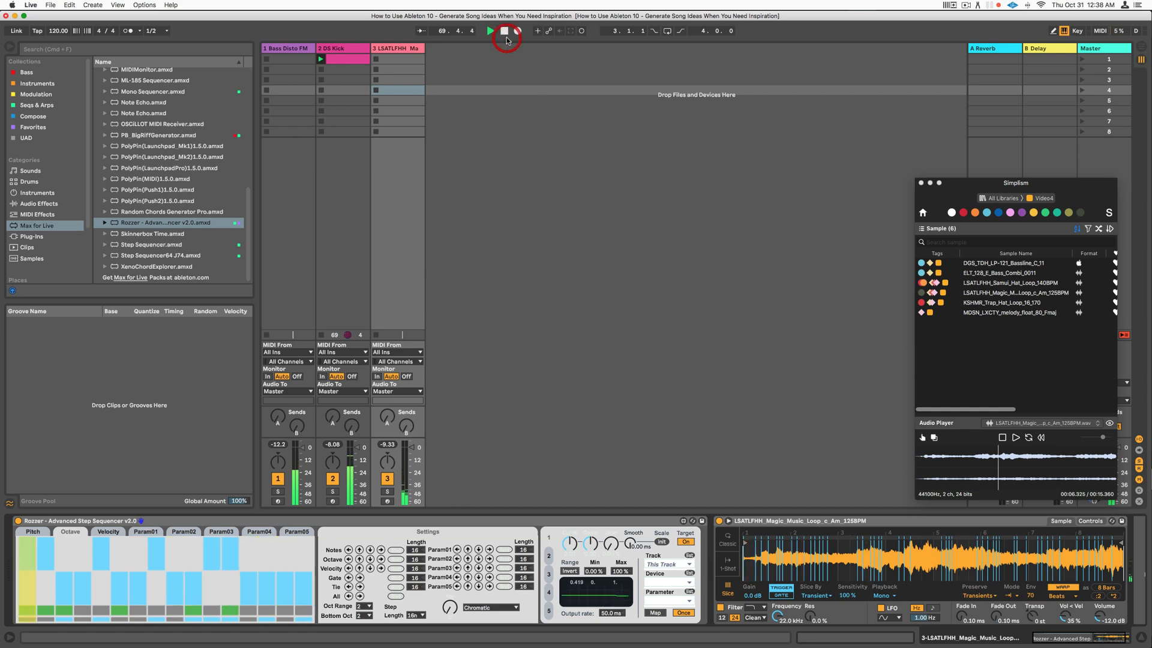